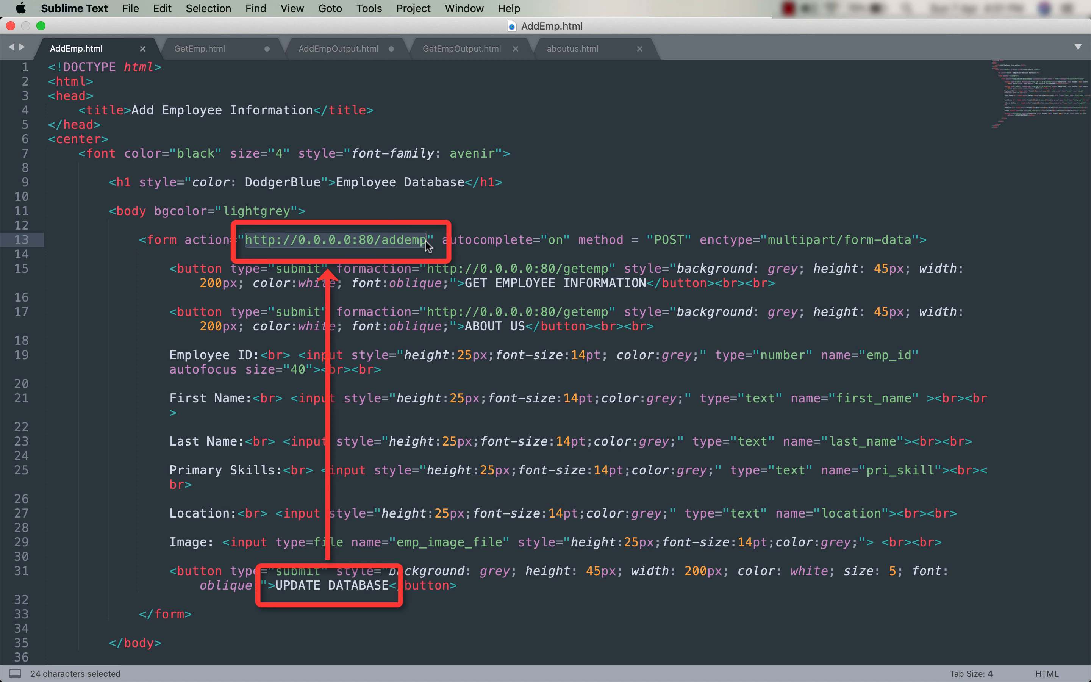
# Examine the getemp address of the GET EMPLOYEE INFORMATION button in AddEmp.html and compare the add and get employee pages in Safari
pyautogui.click(561, 225)
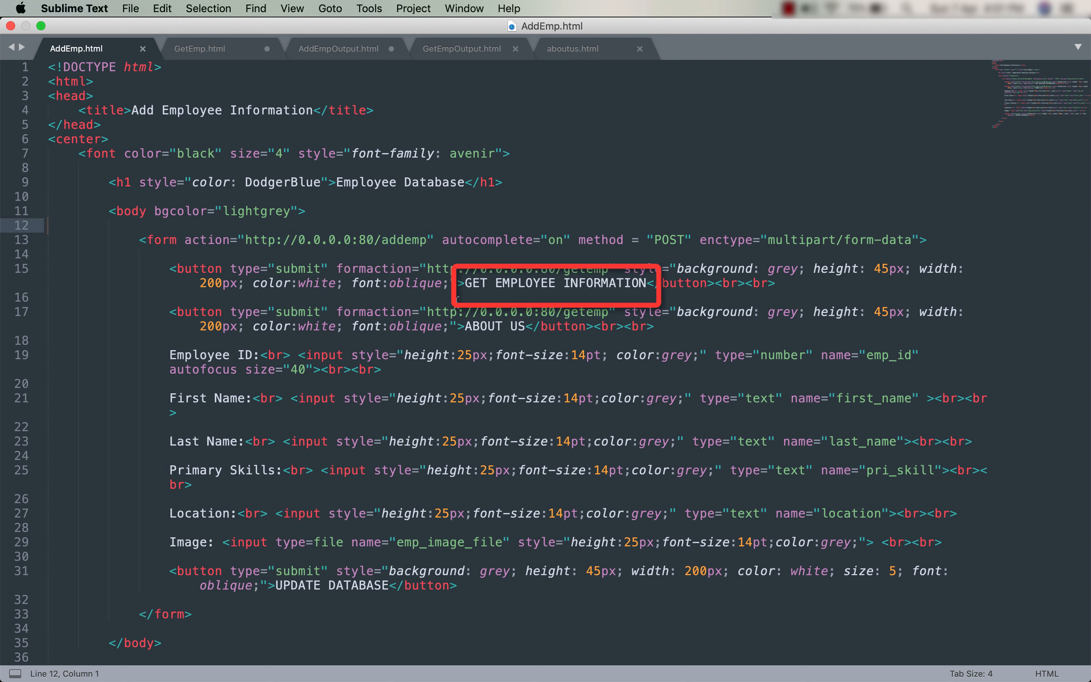
pyautogui.doubleClick(607, 269)
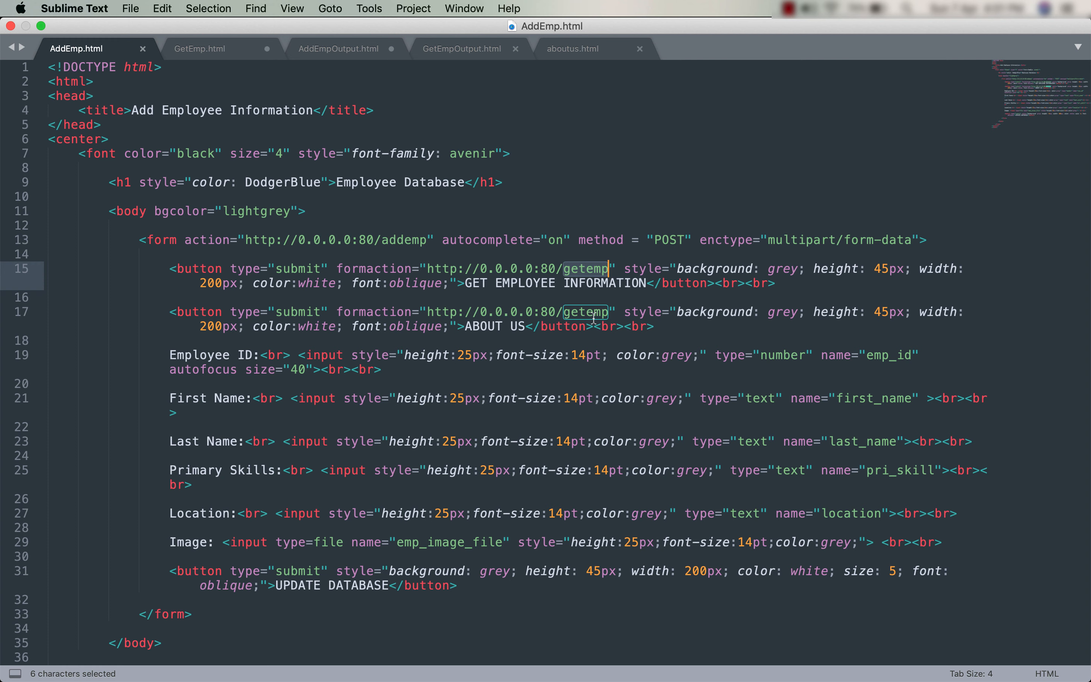
pyautogui.click(223, 47)
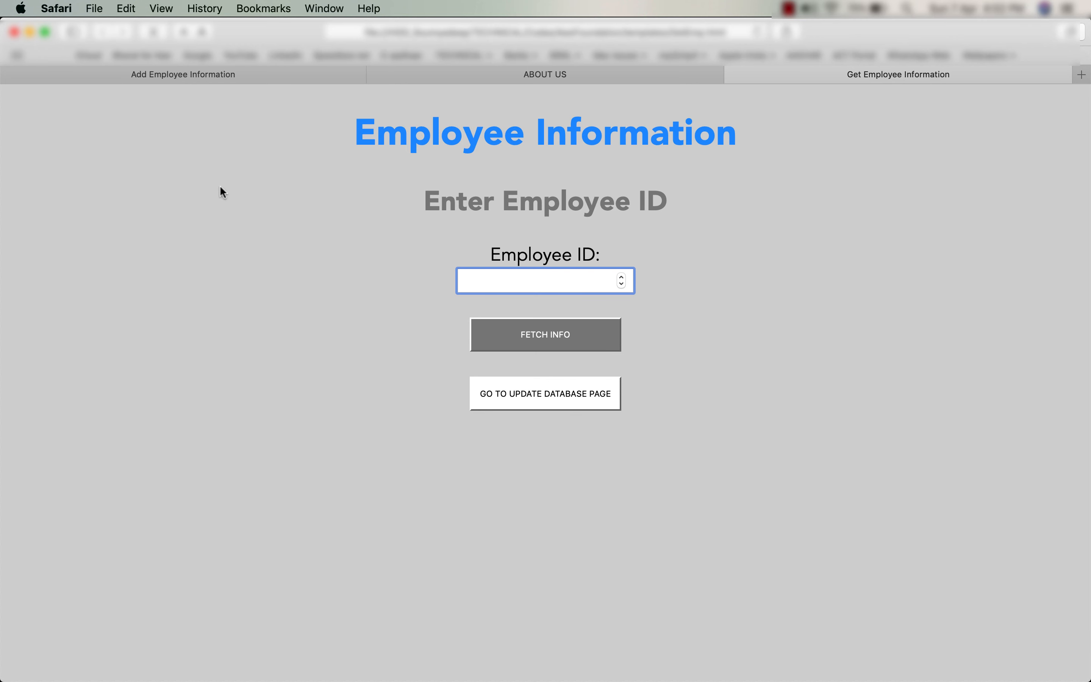
pyautogui.click(172, 78)
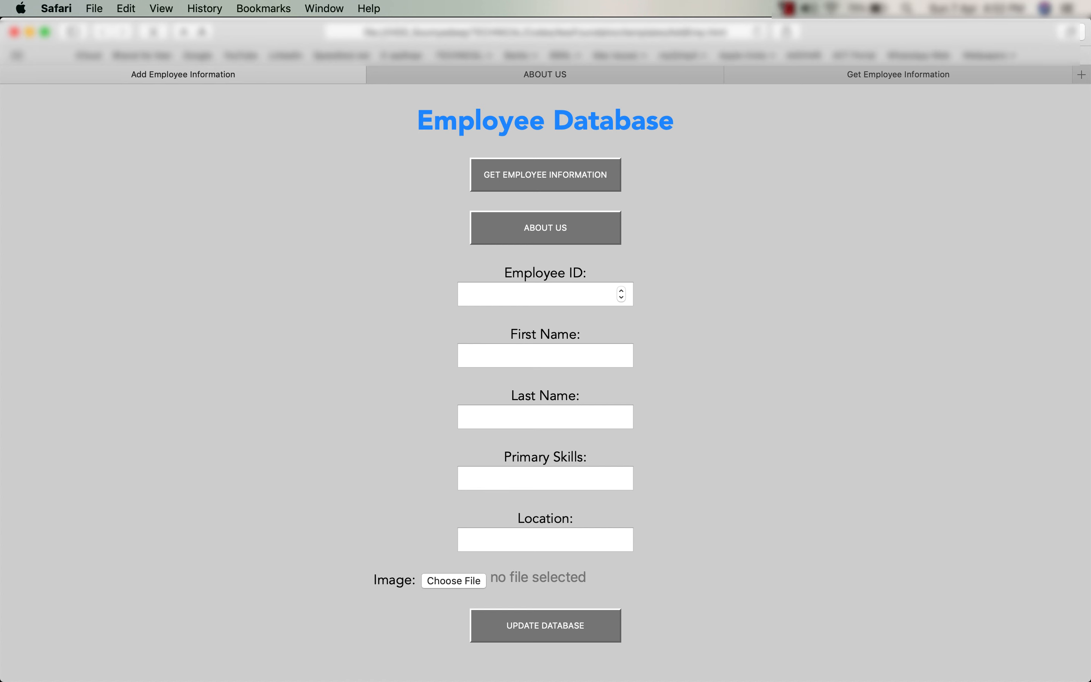
pyautogui.click(817, 75)
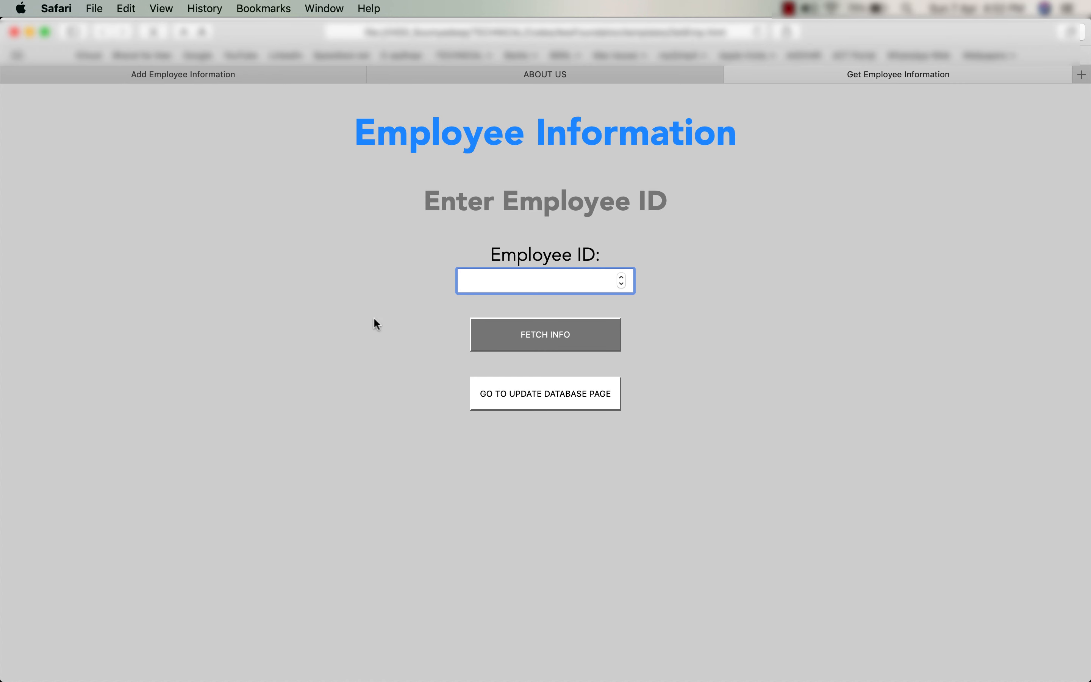
pyautogui.press('super+Tab')
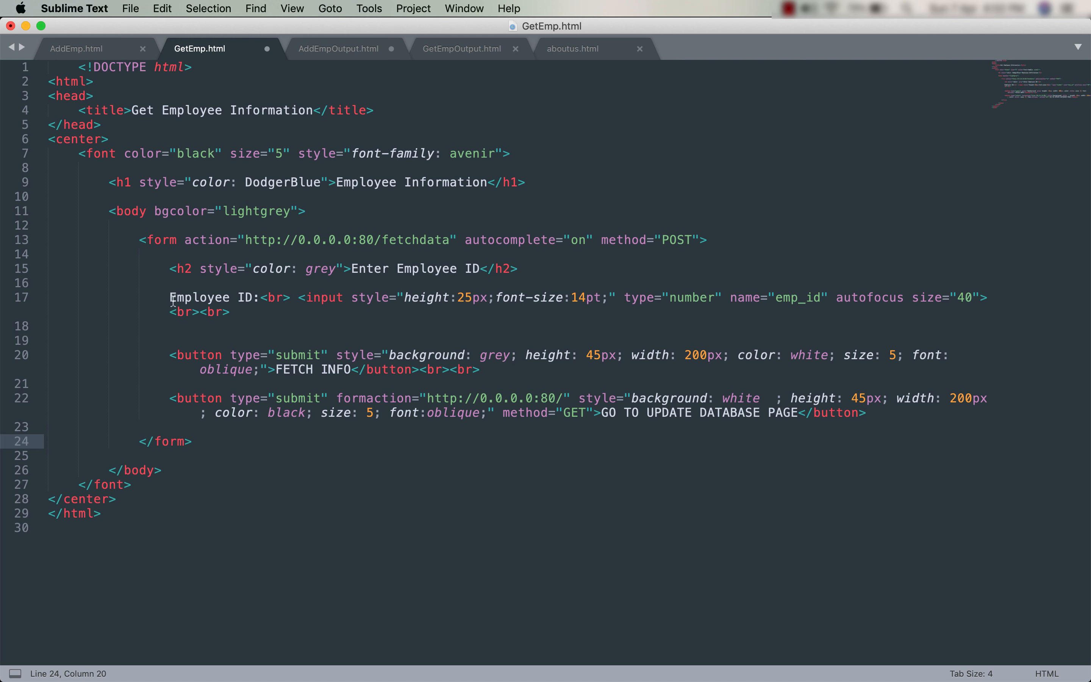
# Examine GetEmp.html in Sublime Text: the Employee ID field, the fetchdata form action and the address behind GO TO UPDATE DATABASE PAGE
pyautogui.moveTo(170, 299); pyautogui.dragTo(267, 301)
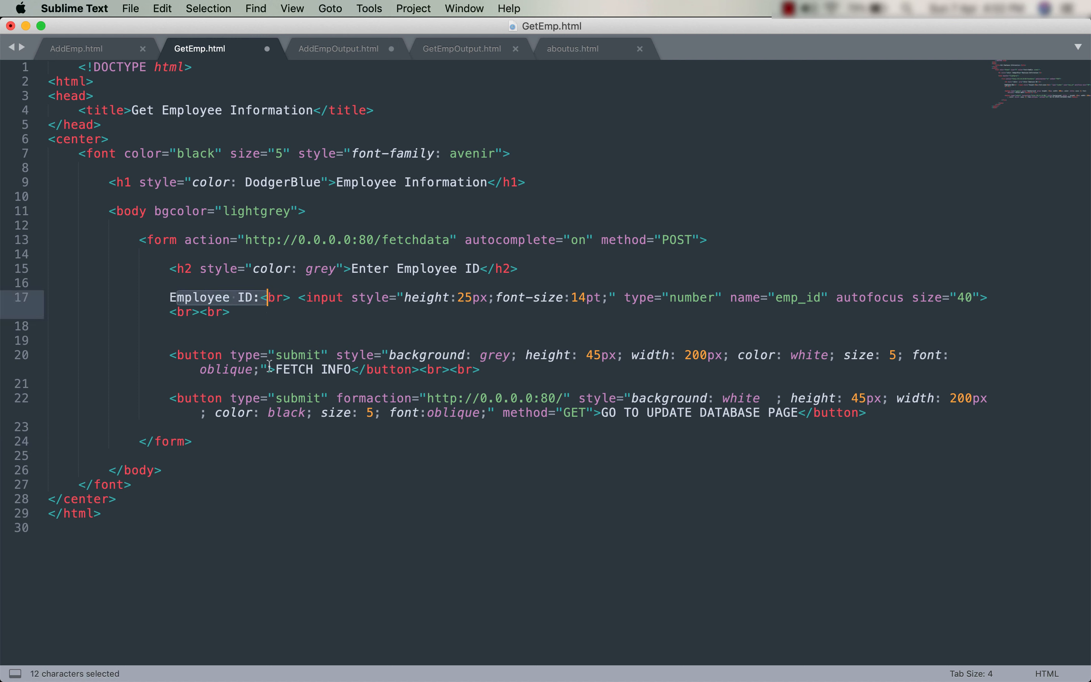
pyautogui.doubleClick(283, 356)
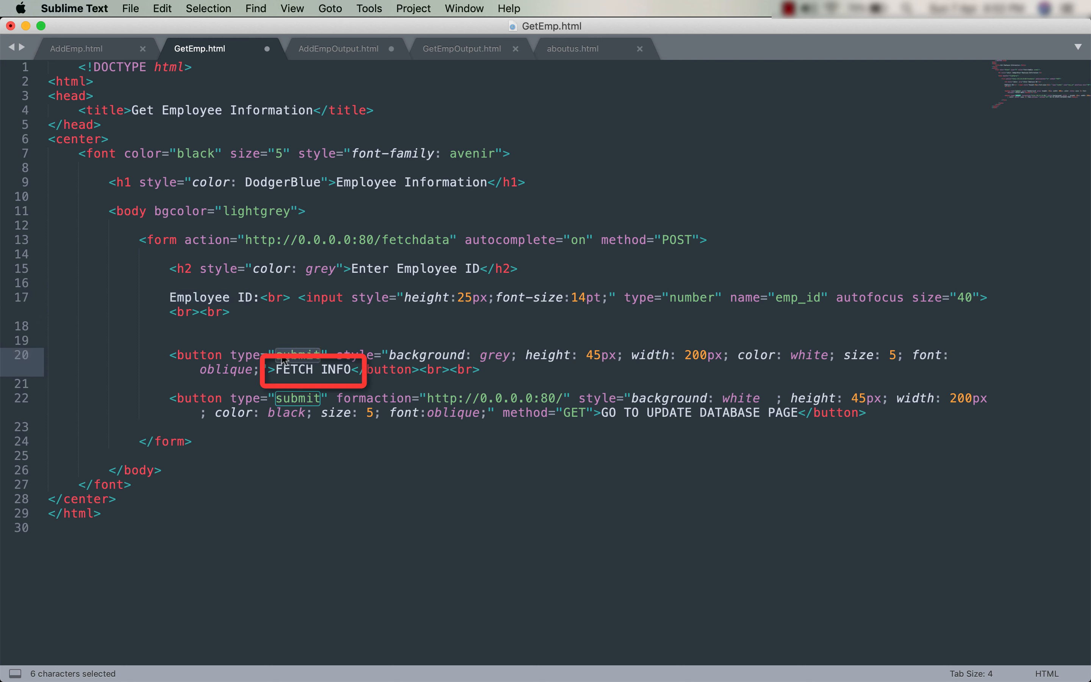
pyautogui.moveTo(383, 239); pyautogui.dragTo(442, 239)
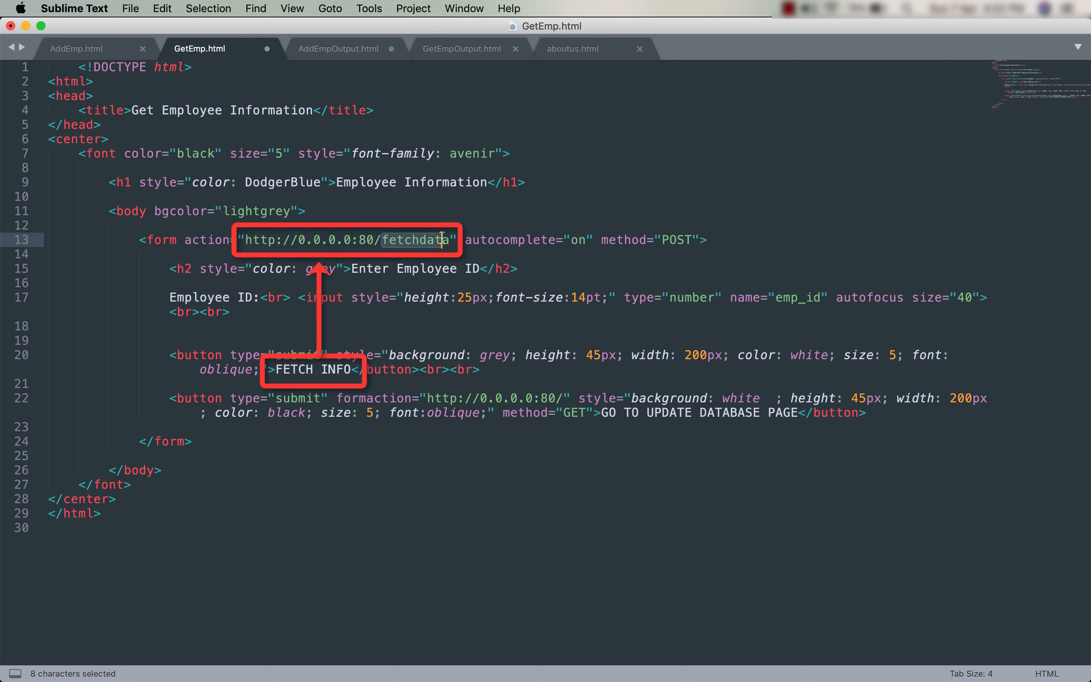
pyautogui.click(440, 317)
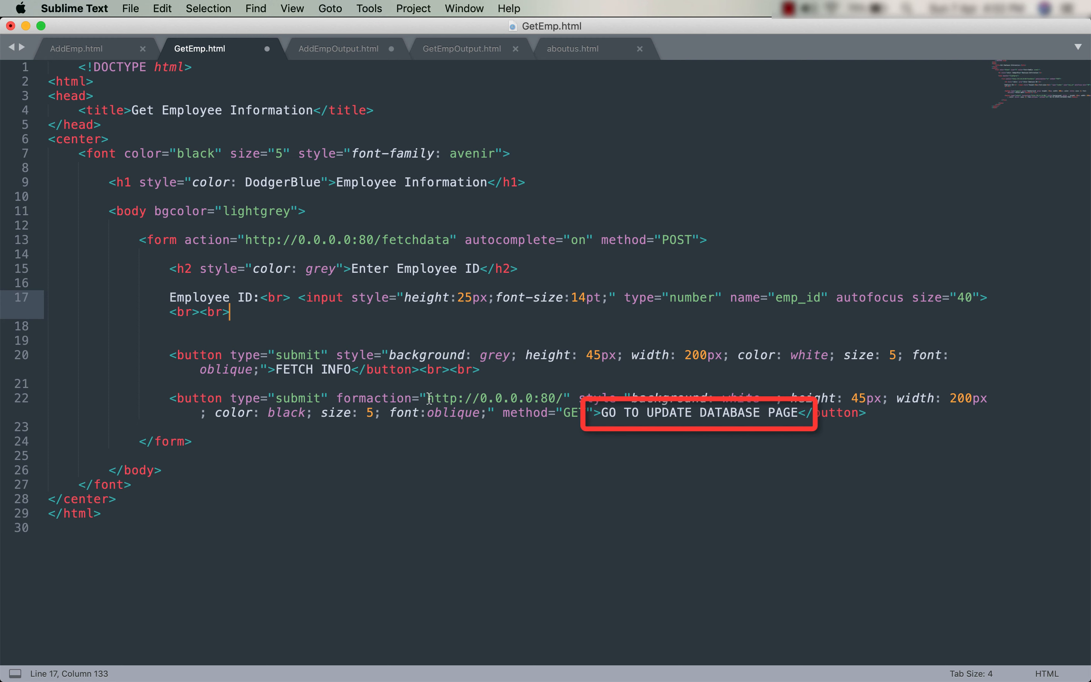
pyautogui.moveTo(427, 398); pyautogui.dragTo(556, 398)
pyautogui.click(557, 397)
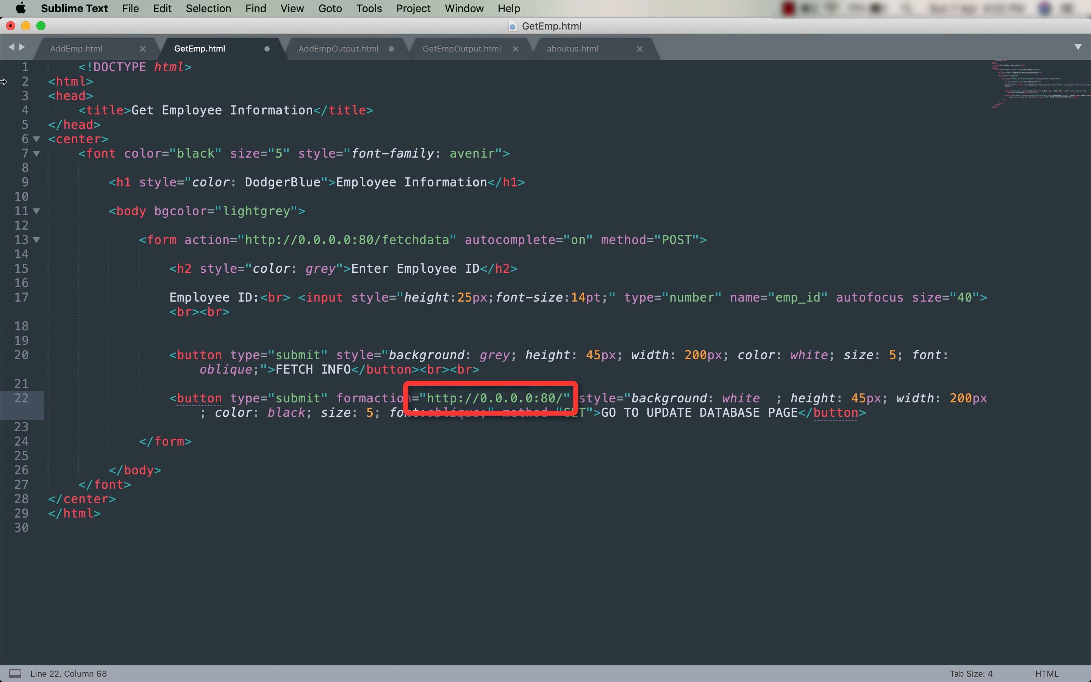
# Review aboutus.html and its GO BACK button, and return to the AddEmp.html source
pyautogui.click(50, 45)
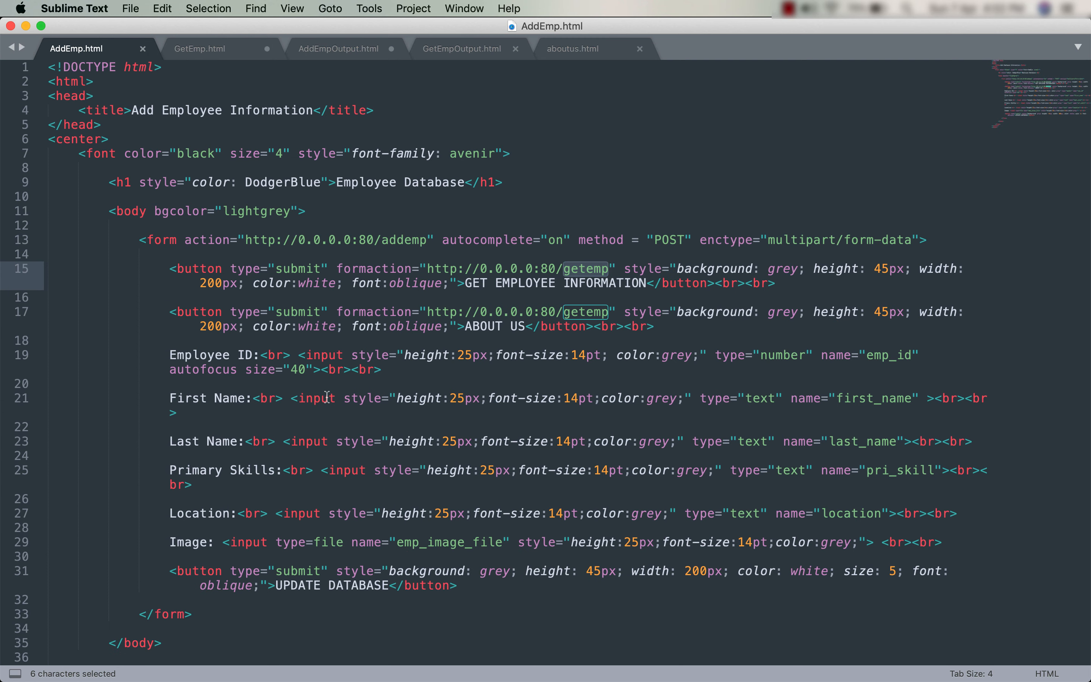
pyautogui.click(584, 50)
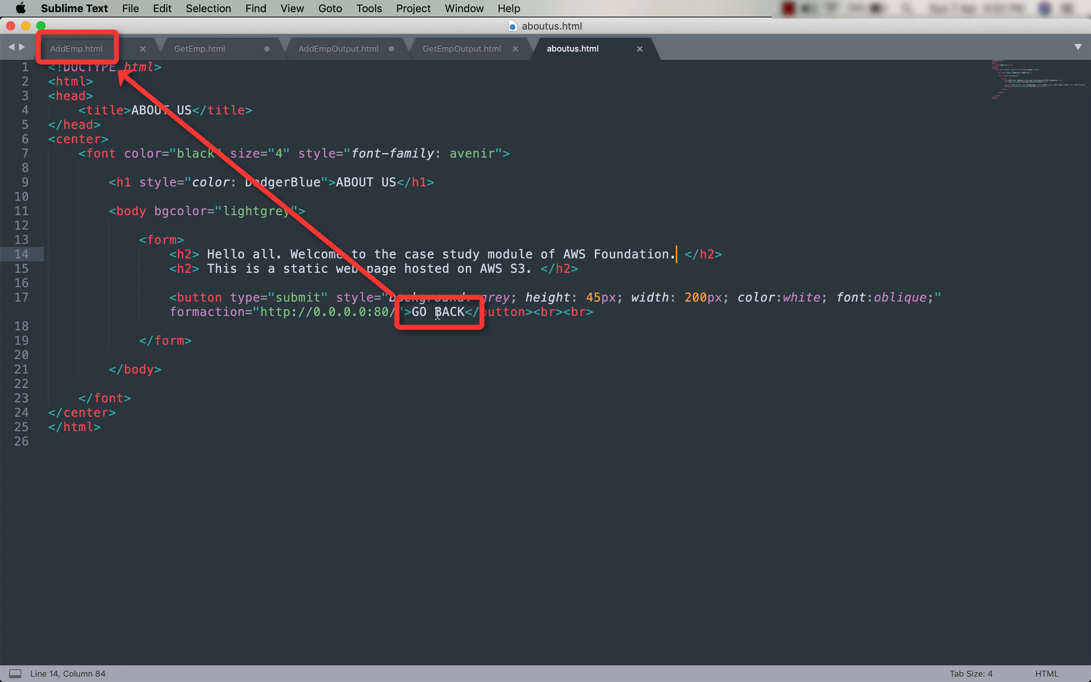
pyautogui.click(77, 48)
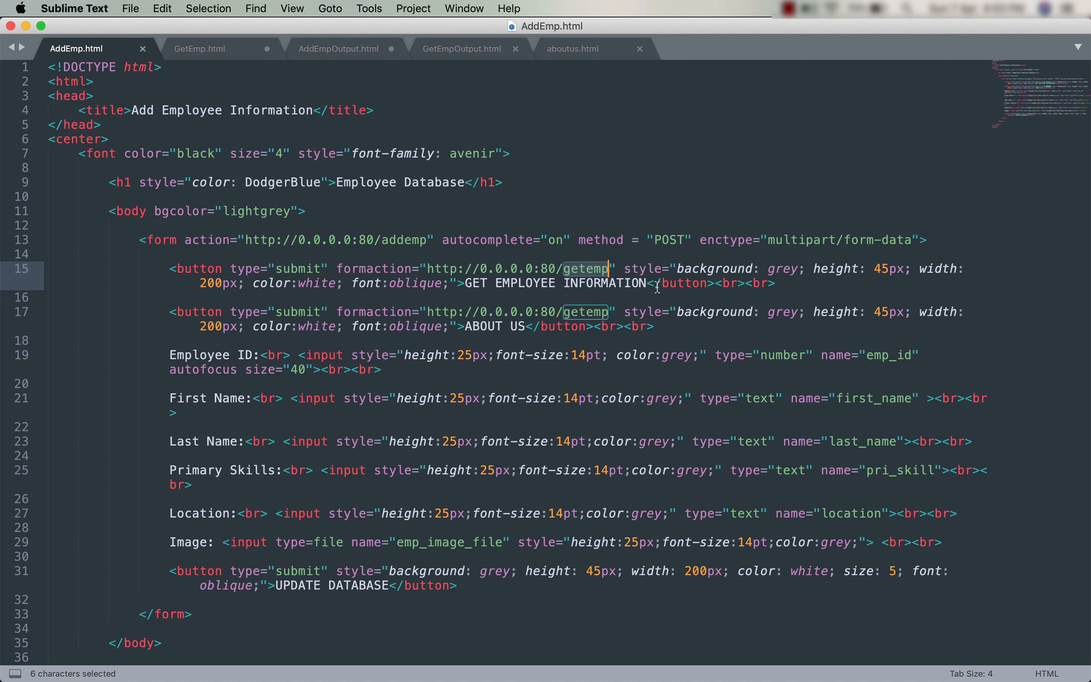
# Switch to PyCharm and examine the db_conn database connection block in EmpApp.py
pyautogui.press('super+Tab')
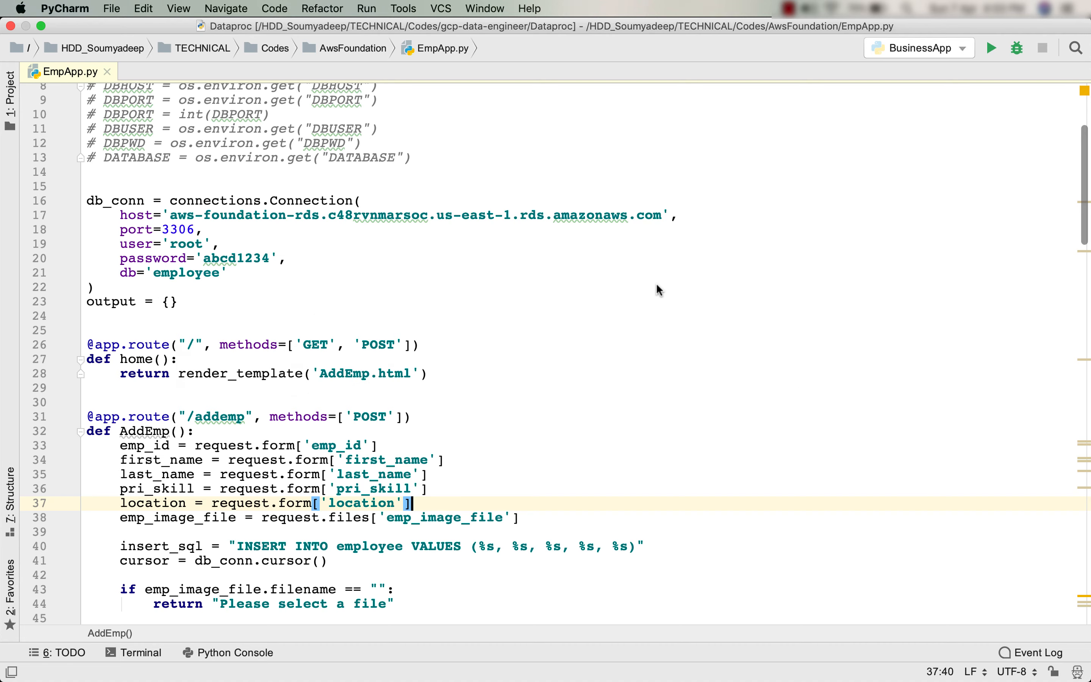
pyautogui.scroll(3, 660, 290)
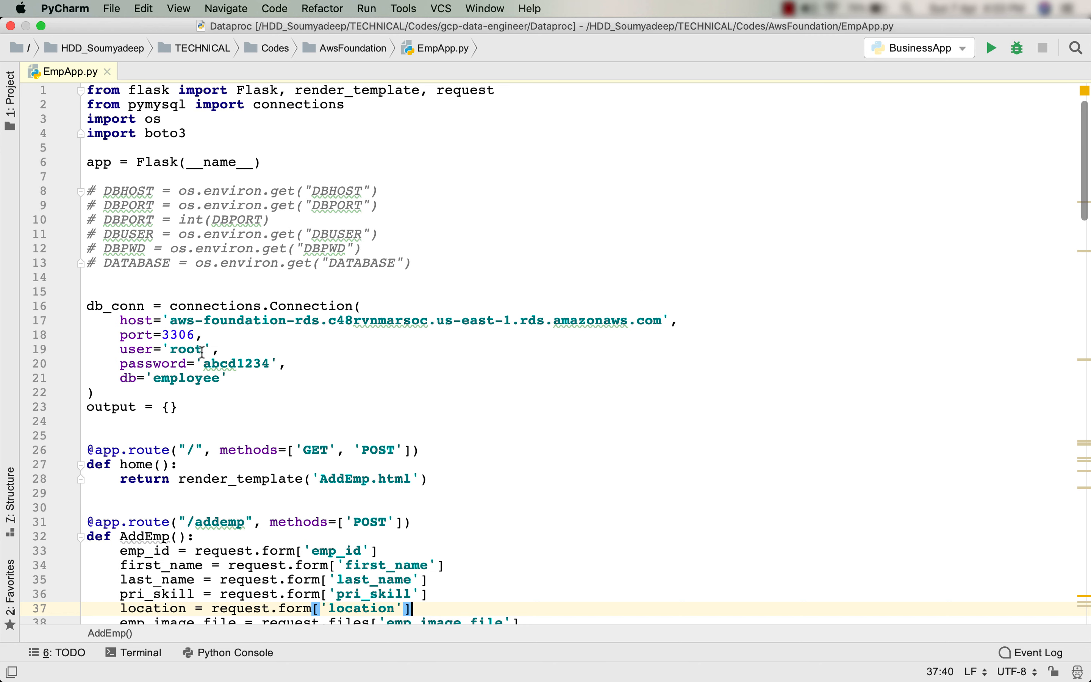
pyautogui.click(165, 388)
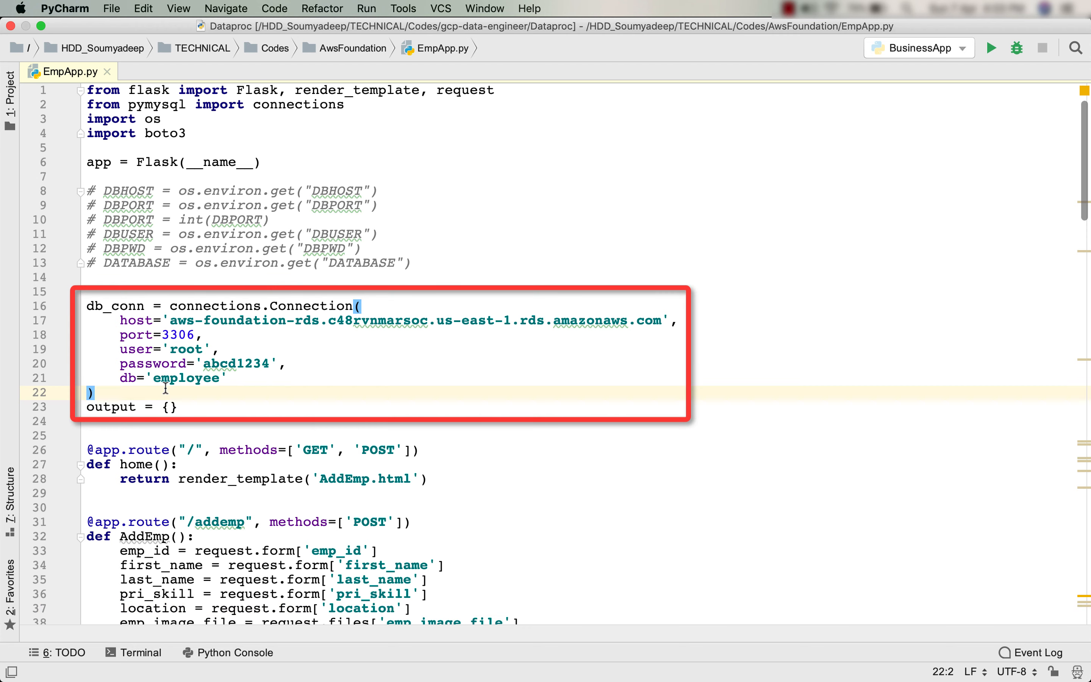
# Examine the home route in EmpApp.py and the AddEmp.html template it renders
pyautogui.scroll(-6, 449, 367)
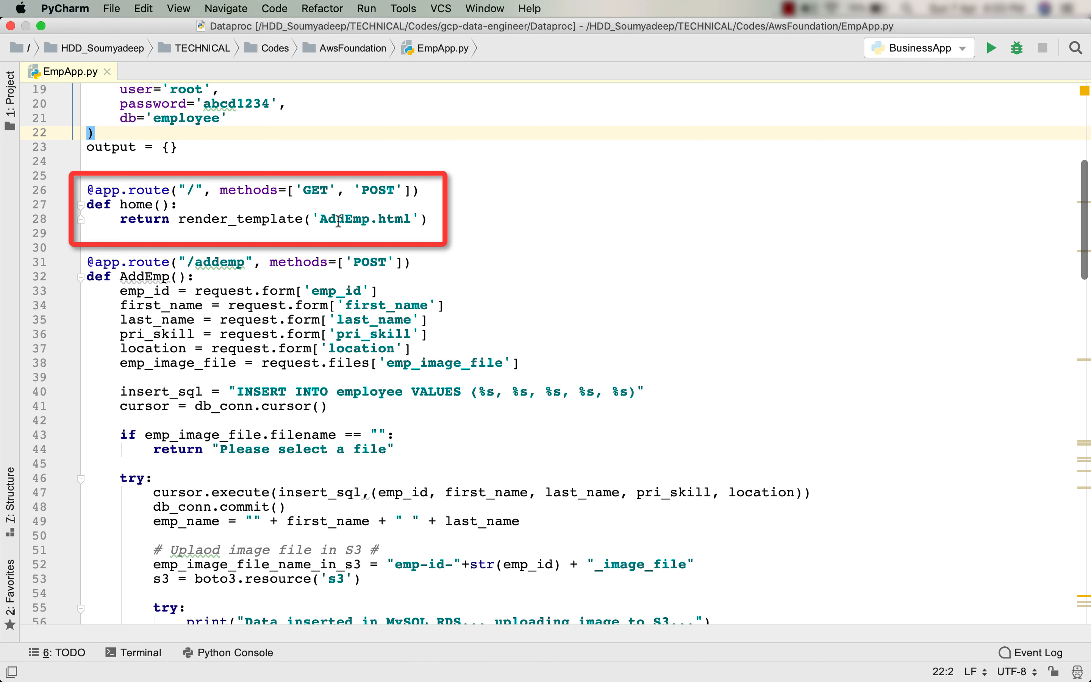
pyautogui.doubleClick(338, 220)
pyautogui.click(339, 220)
pyautogui.click(338, 220)
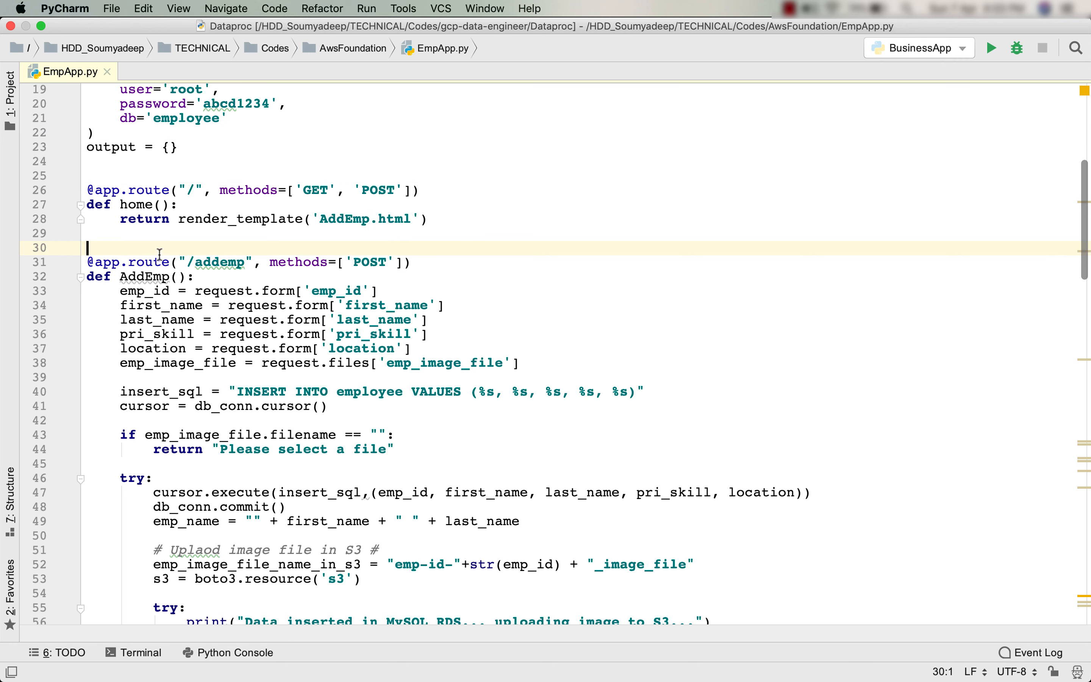
pyautogui.click(159, 254)
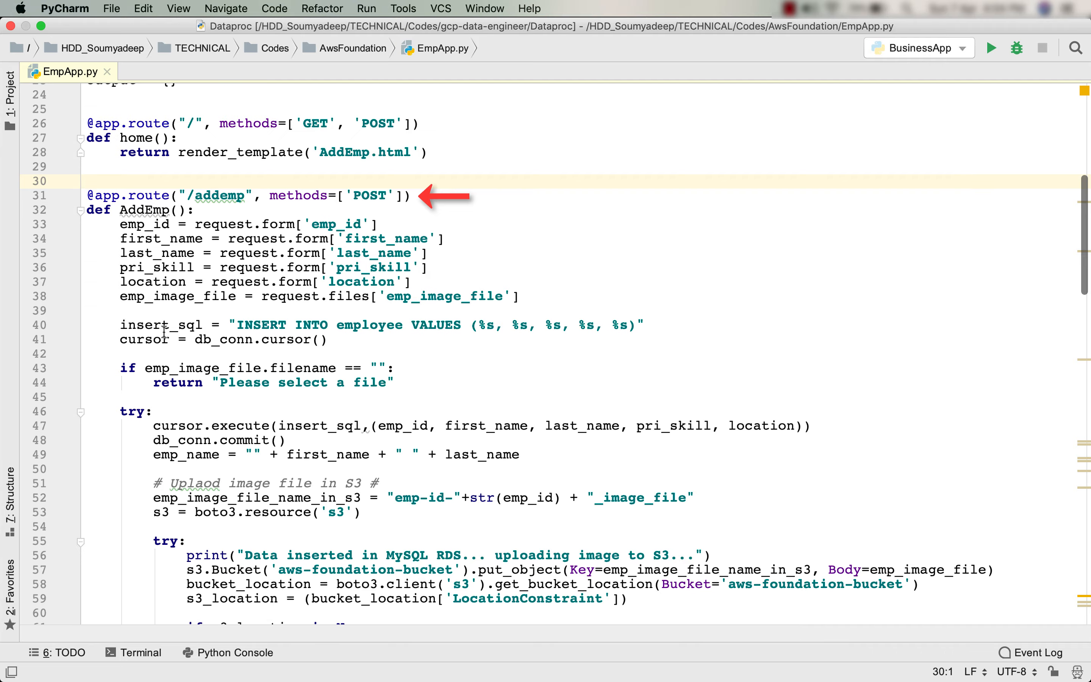
# Skim the whole AddEmp function under the /addemp route and come back to its beginning
pyautogui.scroll(-20, 113, 235)
pyautogui.scroll(20, 128, 266)
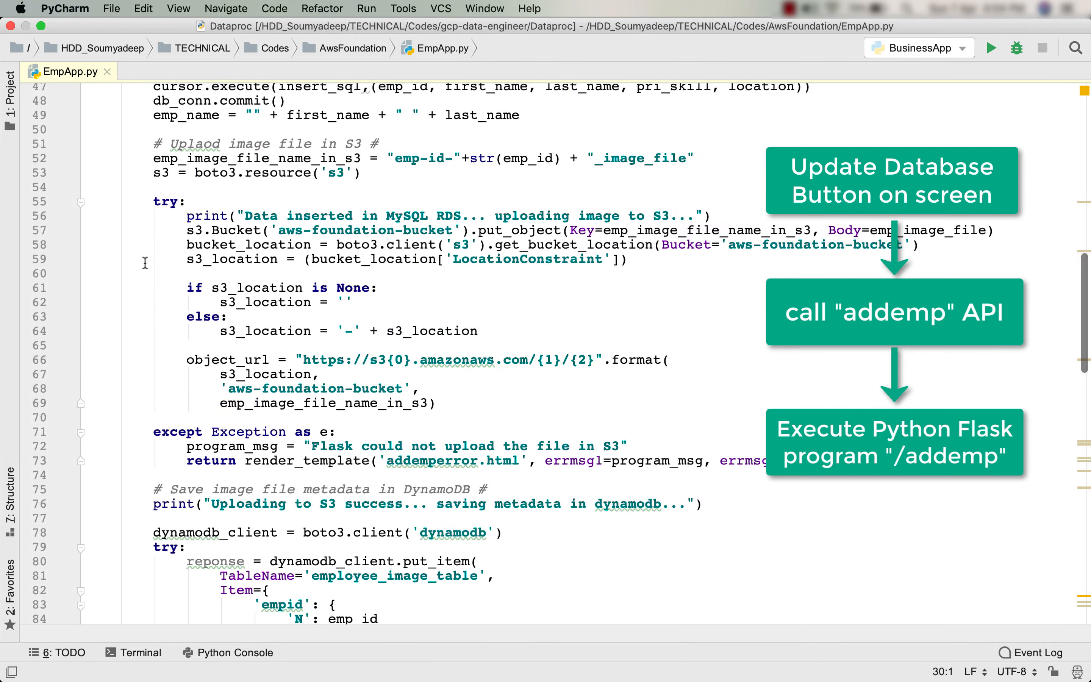
pyautogui.scroll(3, 145, 261)
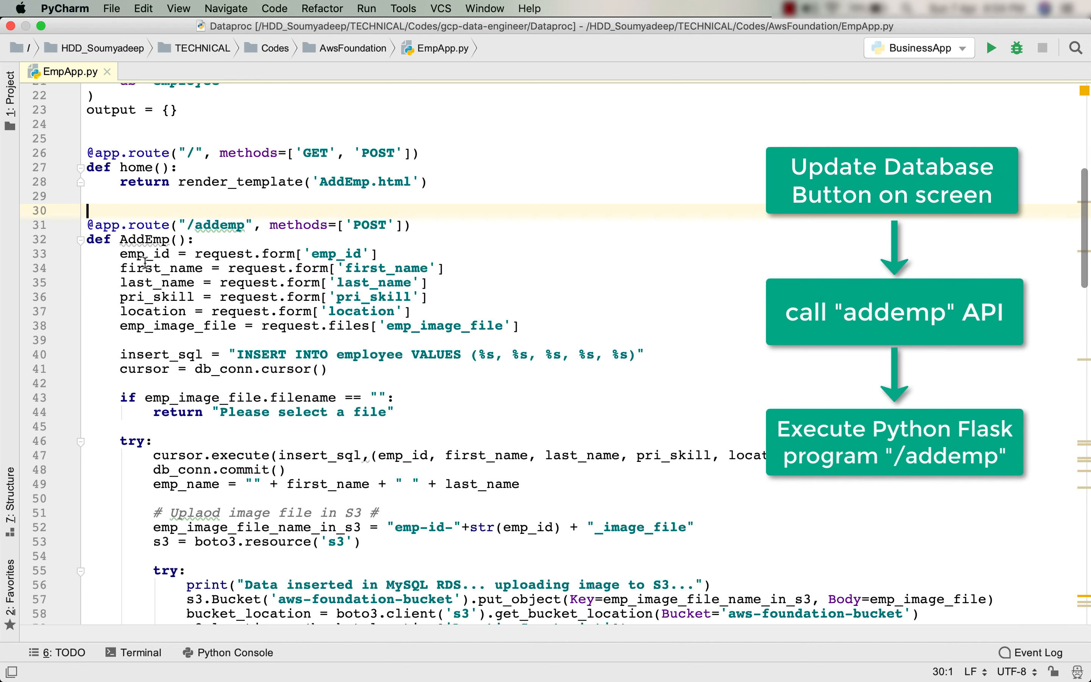
pyautogui.scroll(-3, 145, 261)
pyautogui.scroll(3, 145, 262)
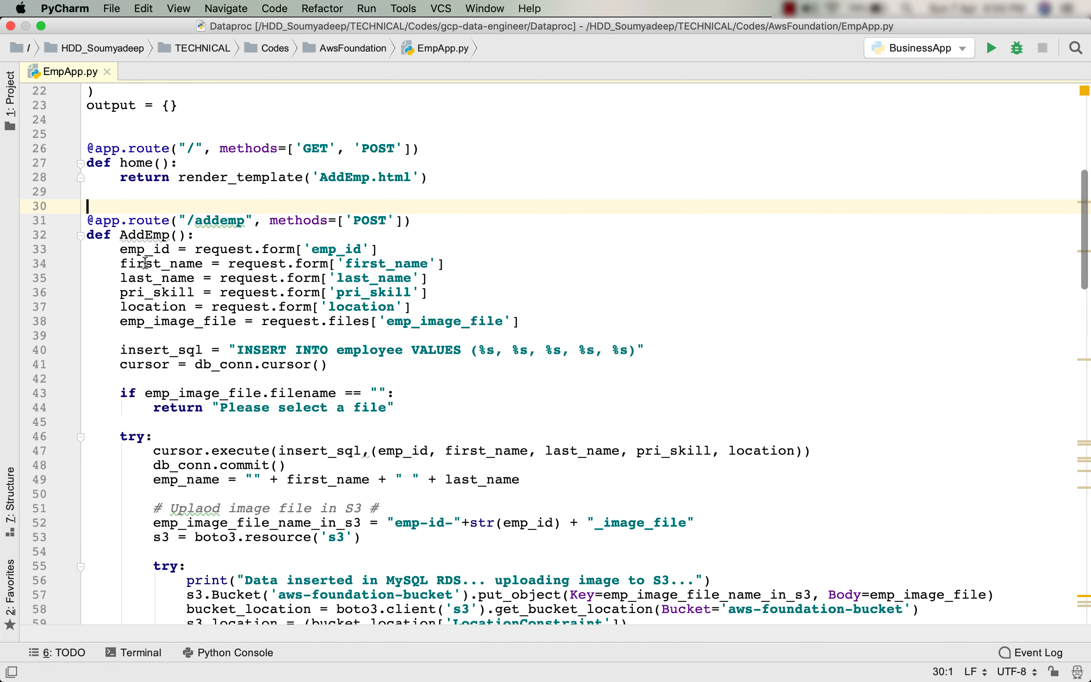
pyautogui.scroll(-7, 145, 262)
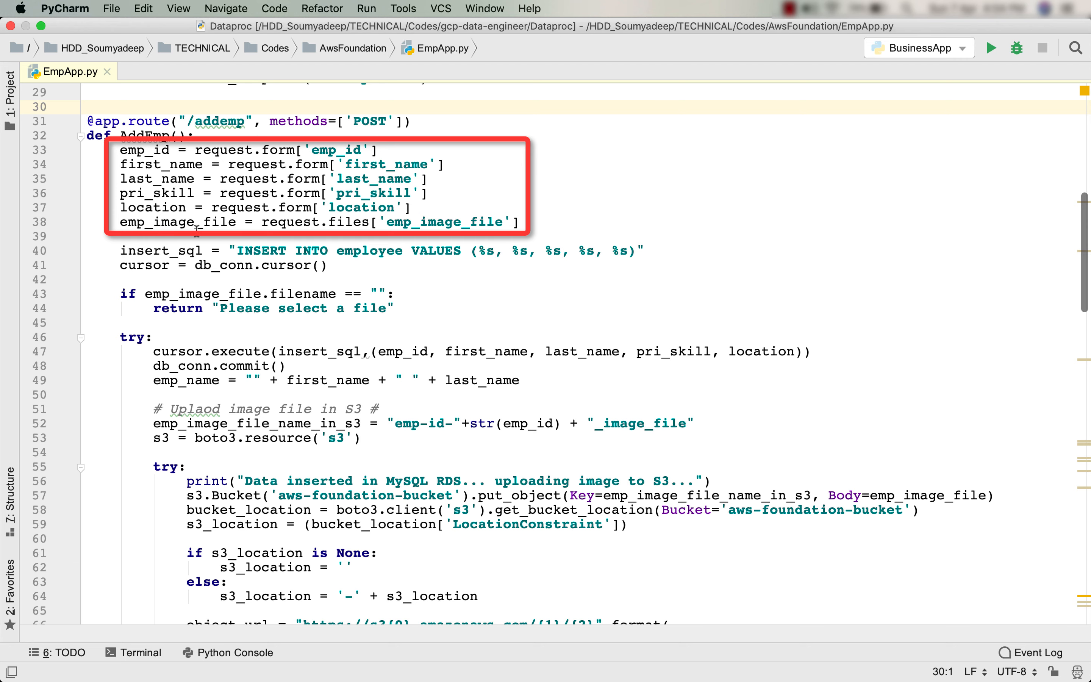
# Examine how AddEmp reads the form fields and emp_image_file and prepares and executes the employee insert statement
pyautogui.doubleClick(196, 223)
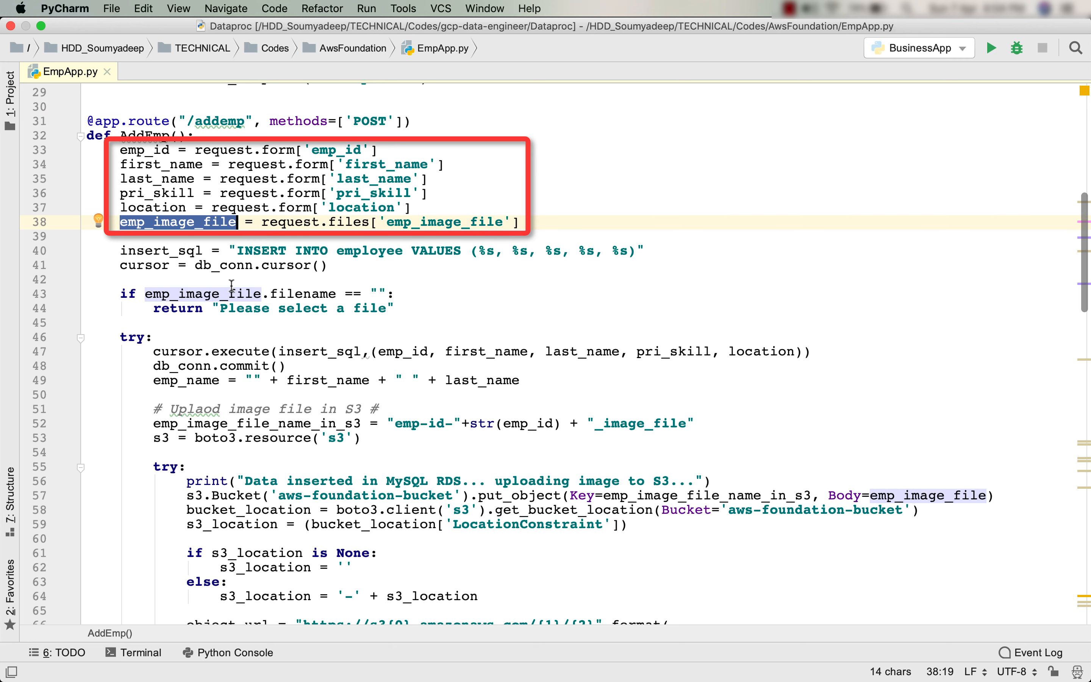
pyautogui.click(232, 286)
pyautogui.scroll(-2, 231, 285)
pyautogui.scroll(2, 303, 222)
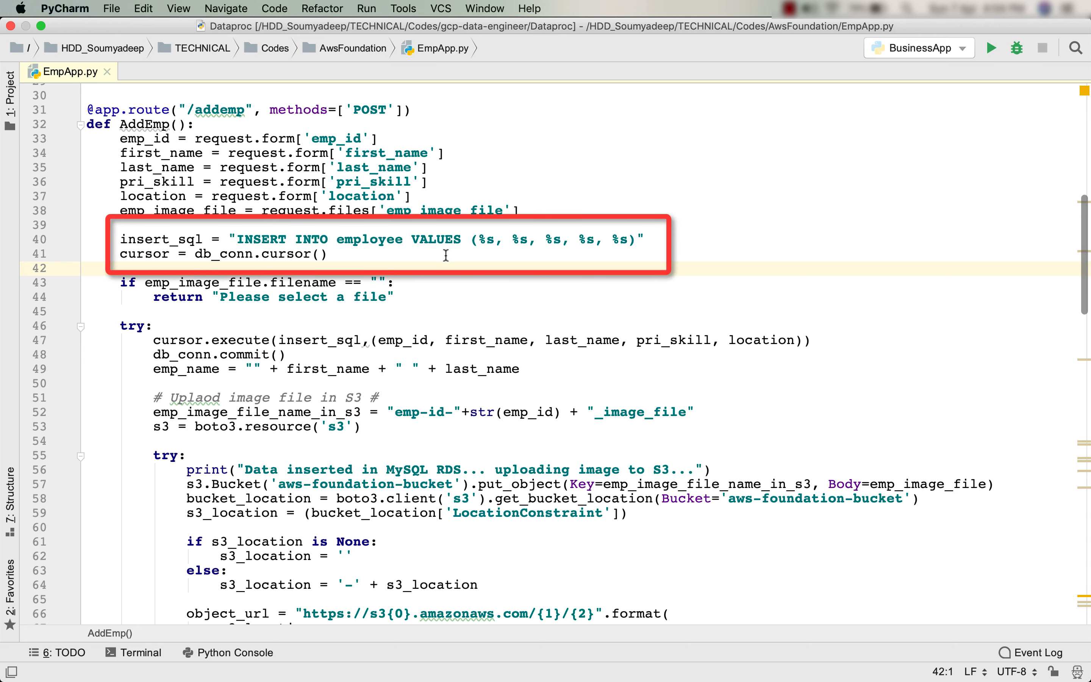
pyautogui.scroll(-5, 446, 256)
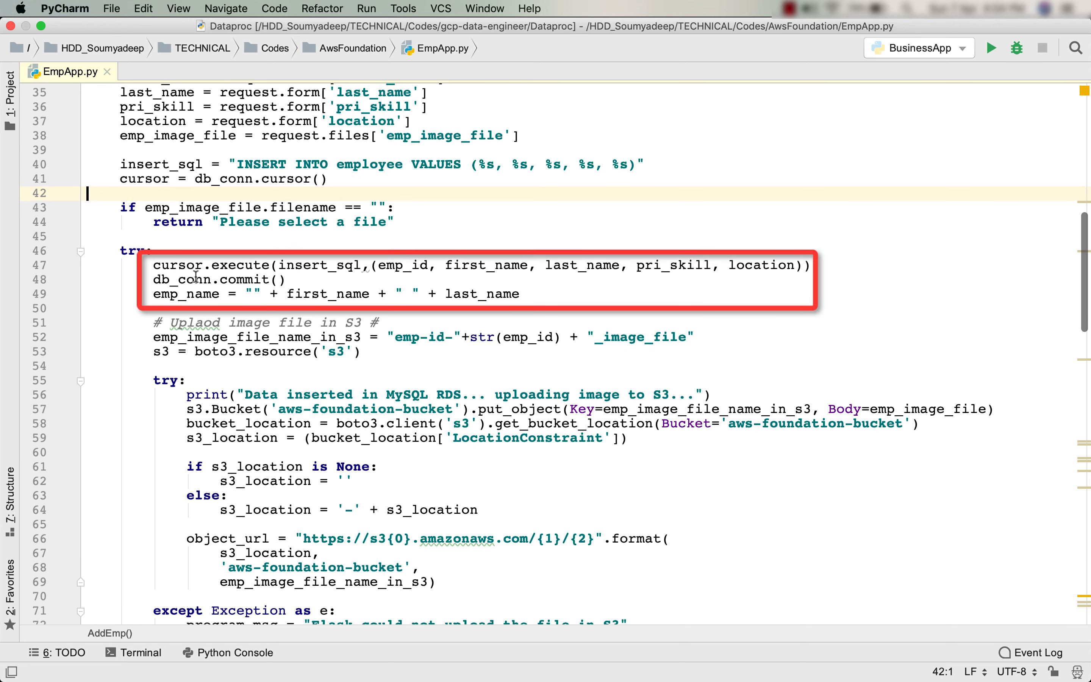
# Examine the S3 upload code, including the emp_image_file_name_in_s3 variable and the bucket location lookup
pyautogui.scroll(-10, 251, 324)
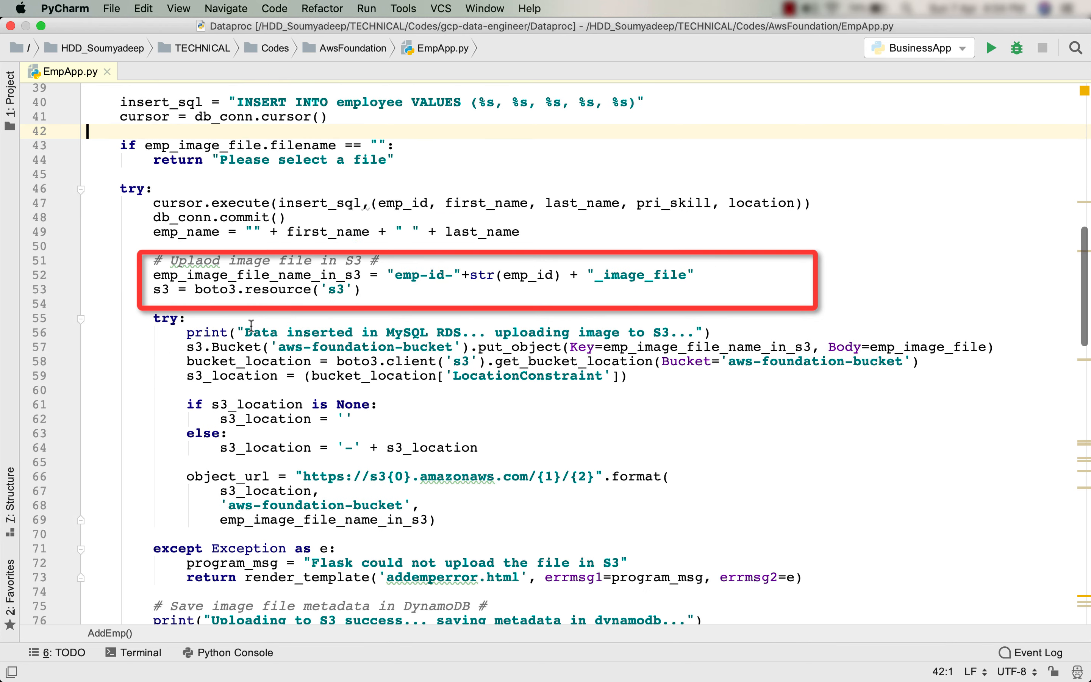
pyautogui.scroll(4, 218, 265)
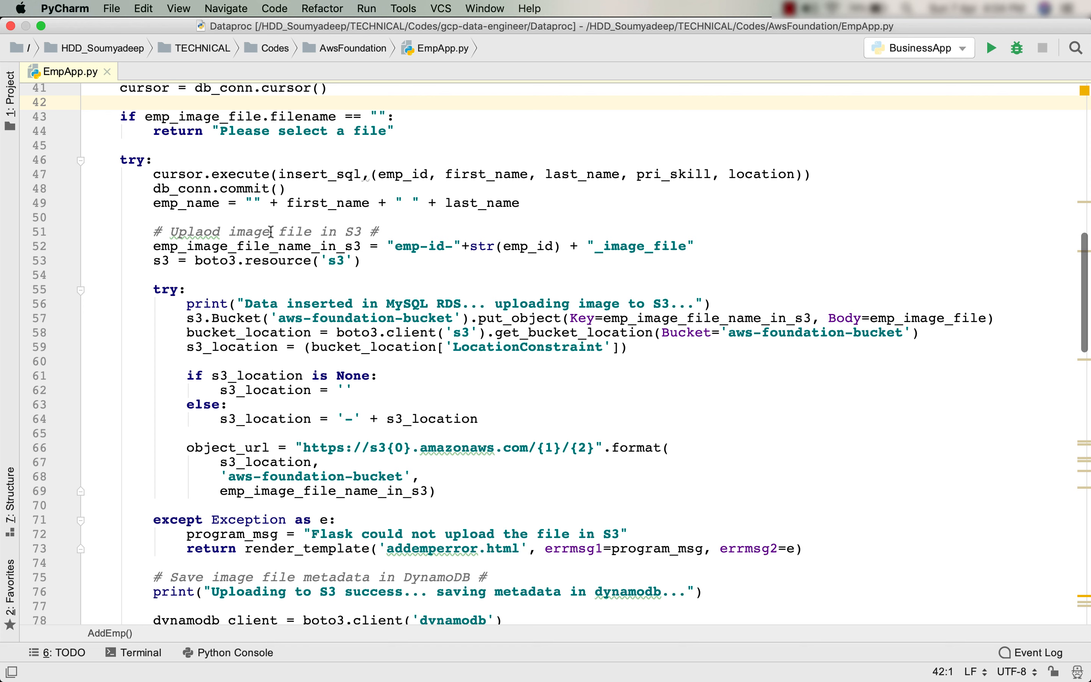
pyautogui.scroll(-4, 276, 253)
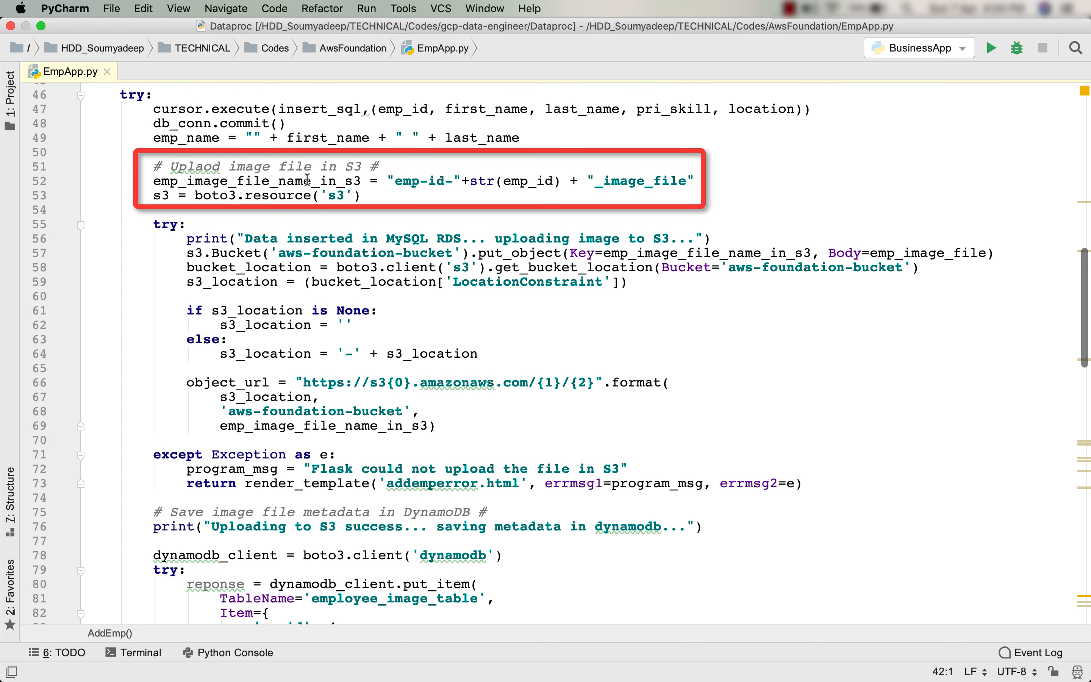
pyautogui.doubleClick(293, 179)
pyautogui.click(412, 282)
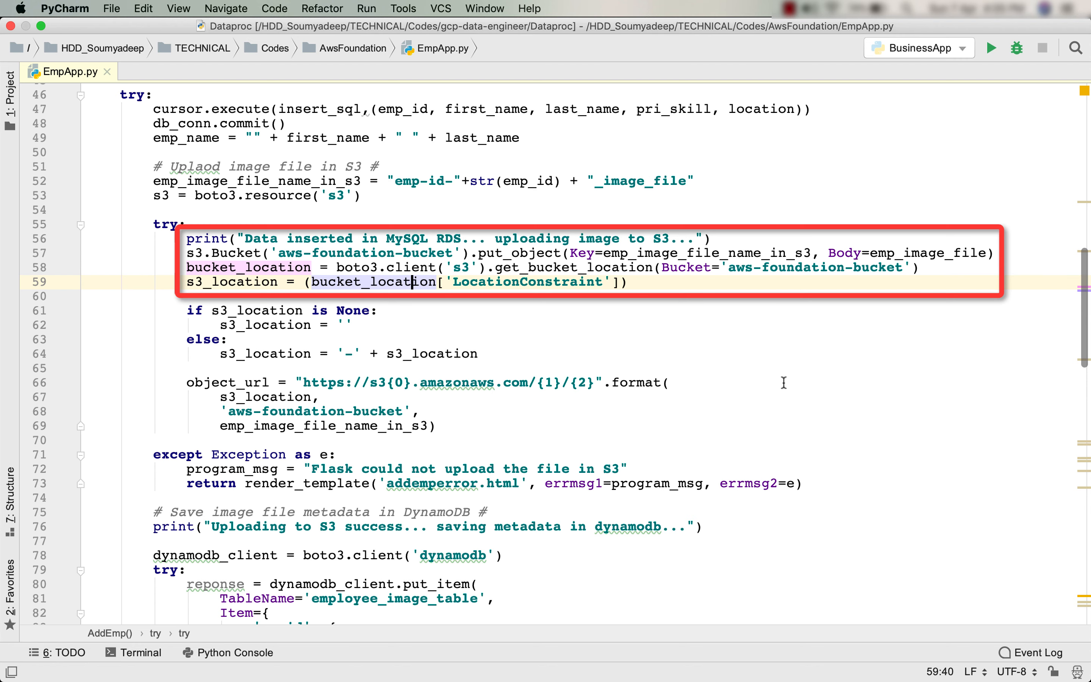
# Examine how object_url is built and saved with the employee ID to employee_image_table in DynamoDB
pyautogui.scroll(-2, 783, 382)
pyautogui.scroll(-1, 784, 383)
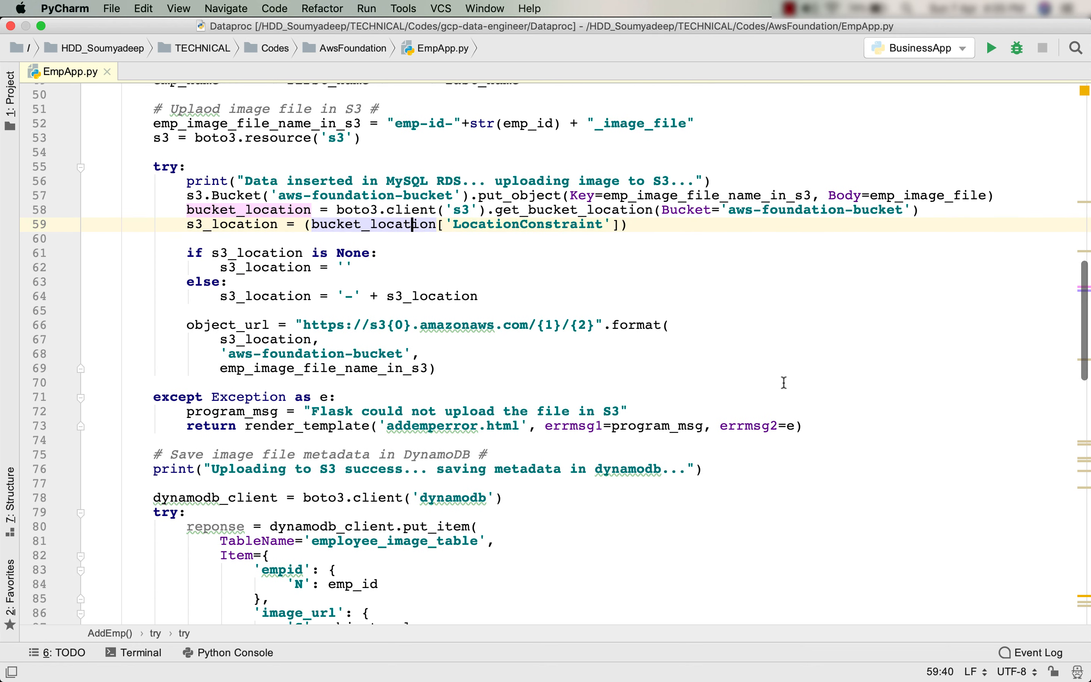
pyautogui.doubleClick(209, 325)
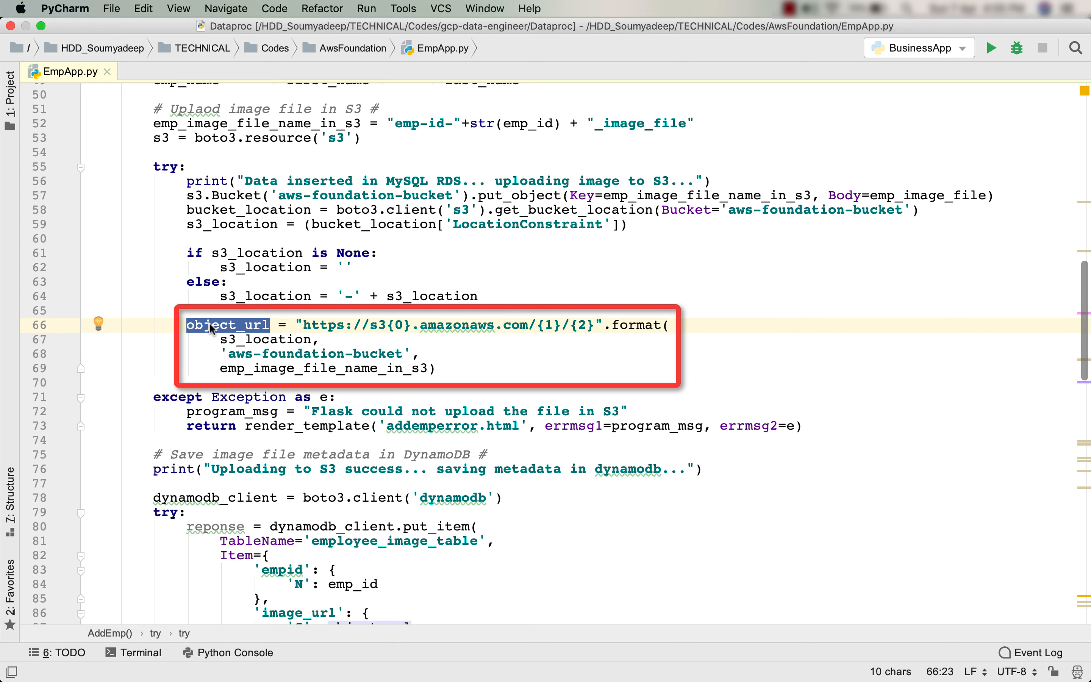
pyautogui.scroll(-8, 210, 327)
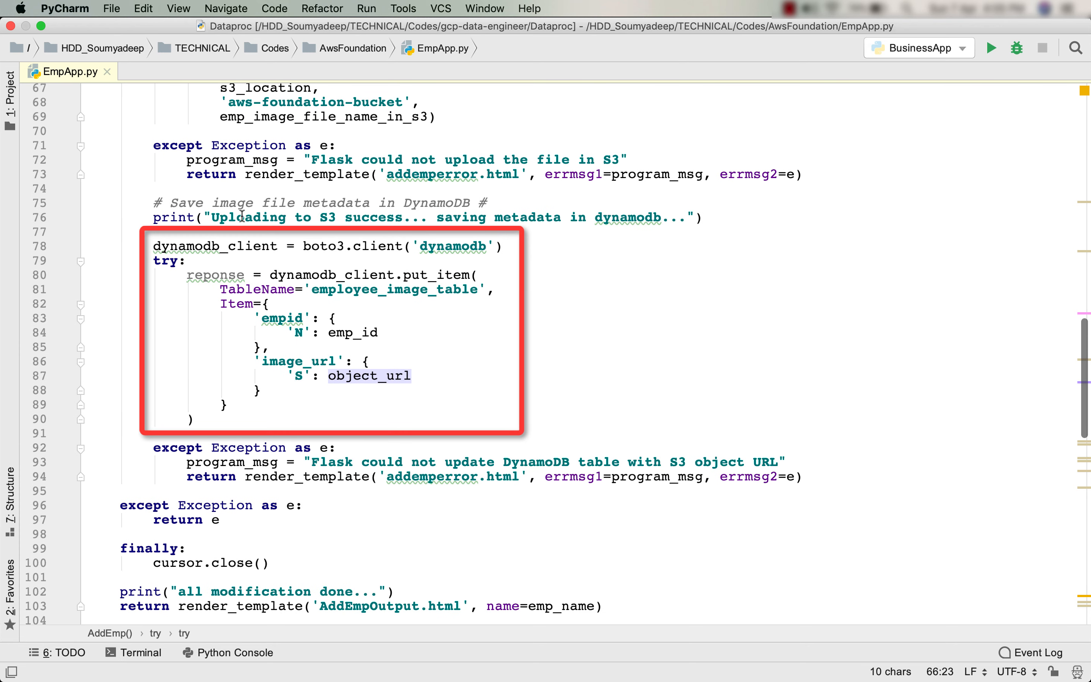
pyautogui.scroll(-1, 429, 257)
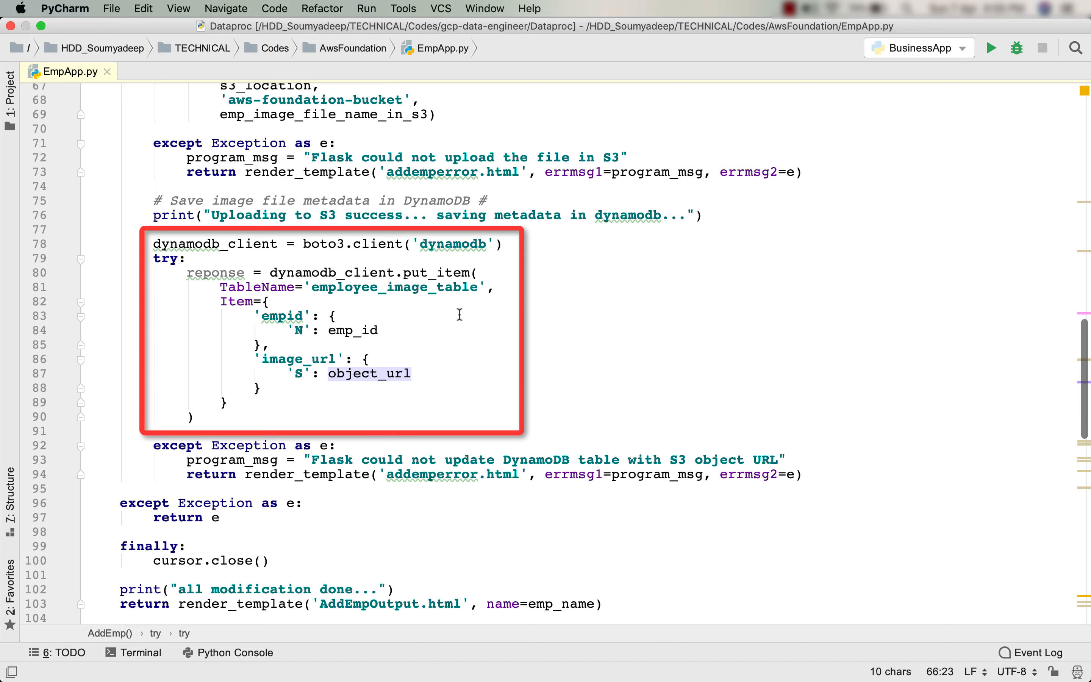
# Examine the DynamoDB put_item call, checking its table name, the emp_id and object_url values, and the code that ends AddEmp
pyautogui.scroll(-2, 460, 314)
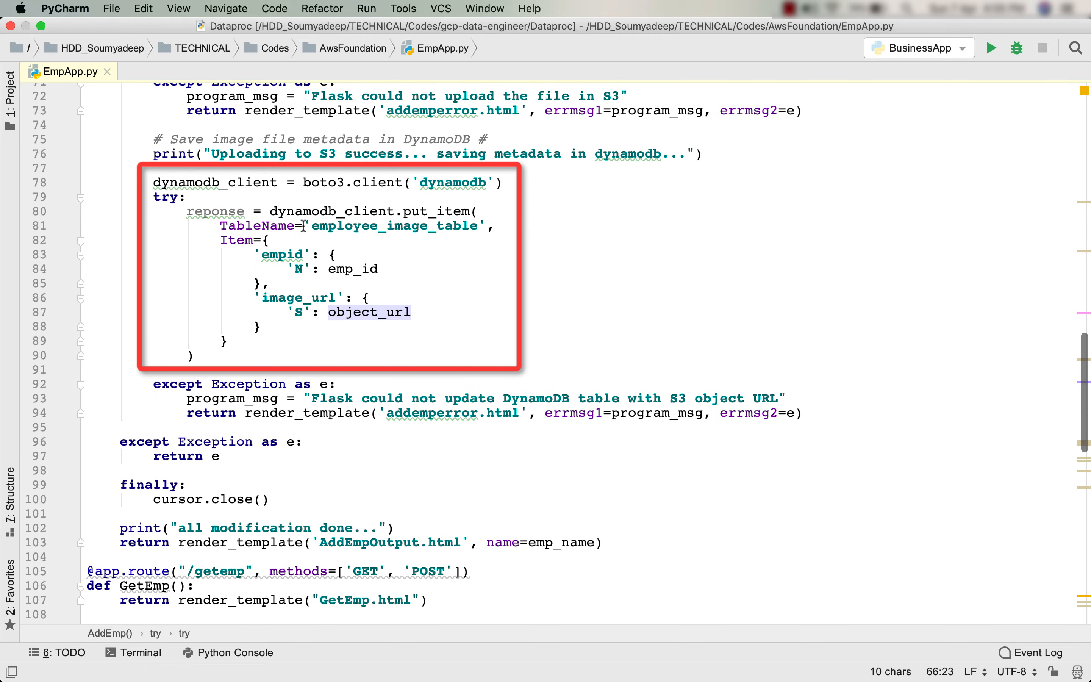
pyautogui.scroll(4, 279, 197)
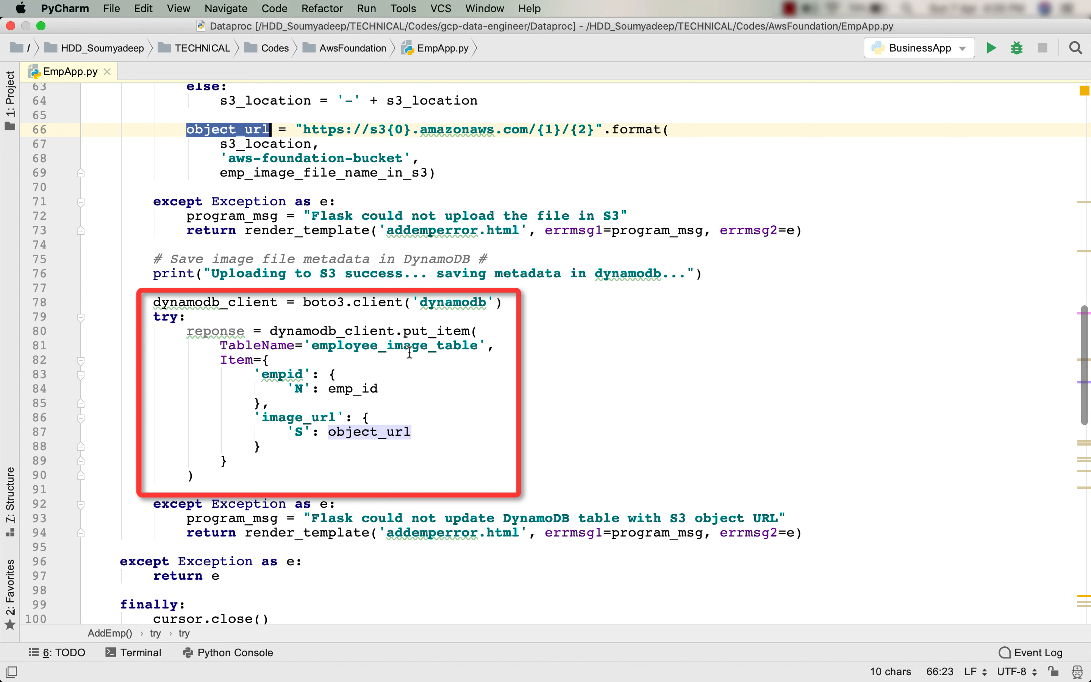
pyautogui.doubleClick(410, 347)
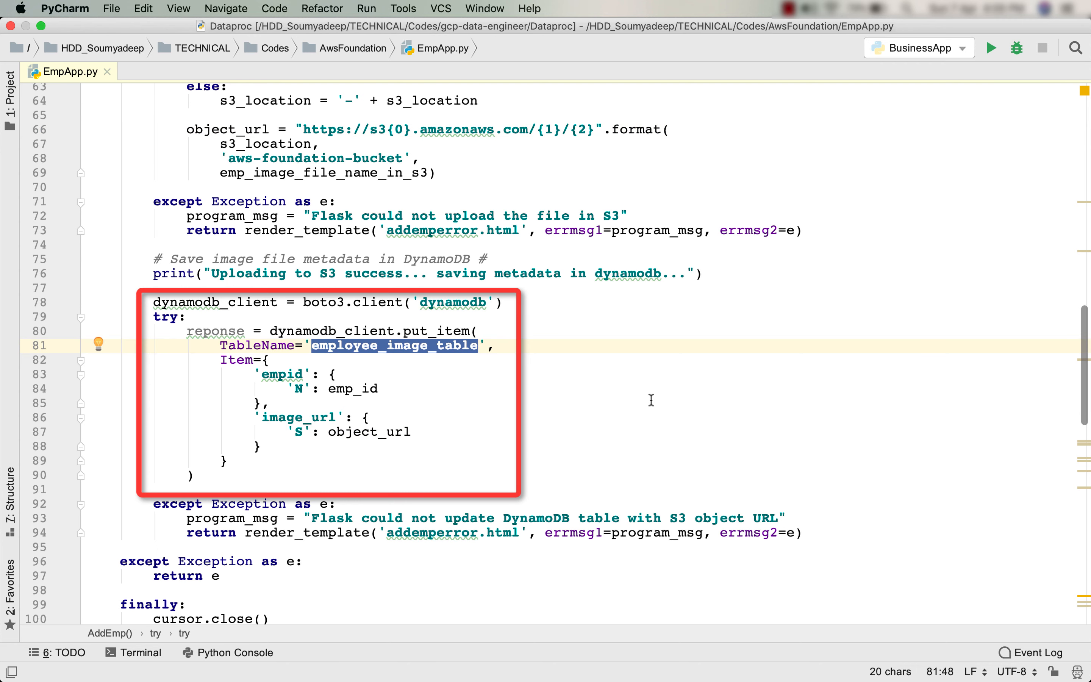
pyautogui.click(651, 400)
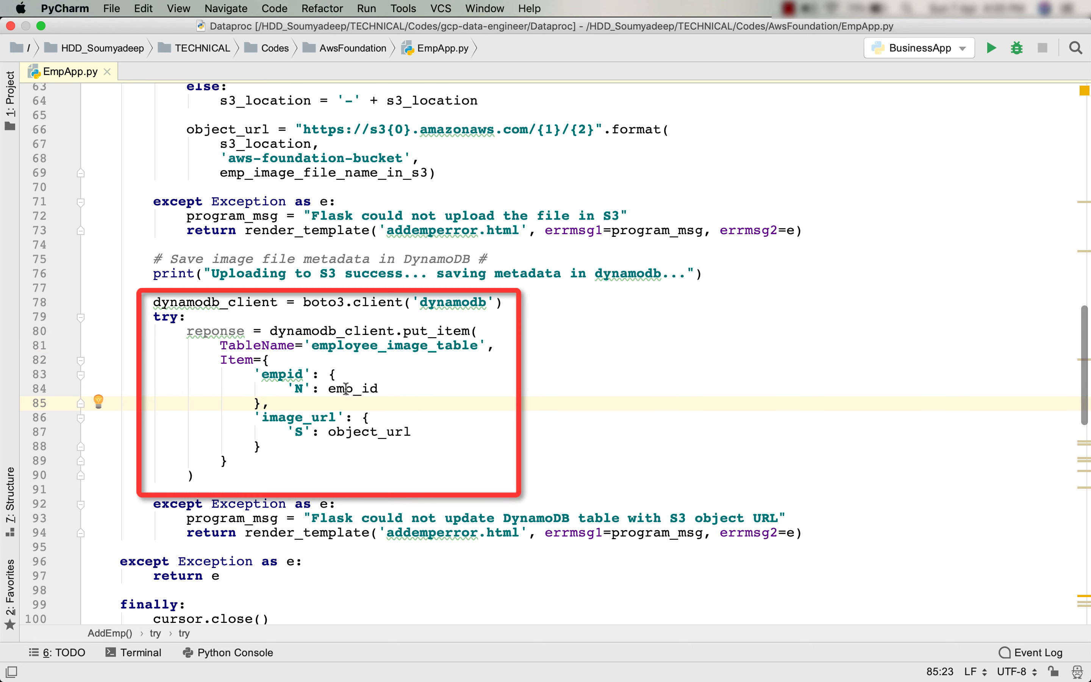
pyautogui.doubleClick(351, 389)
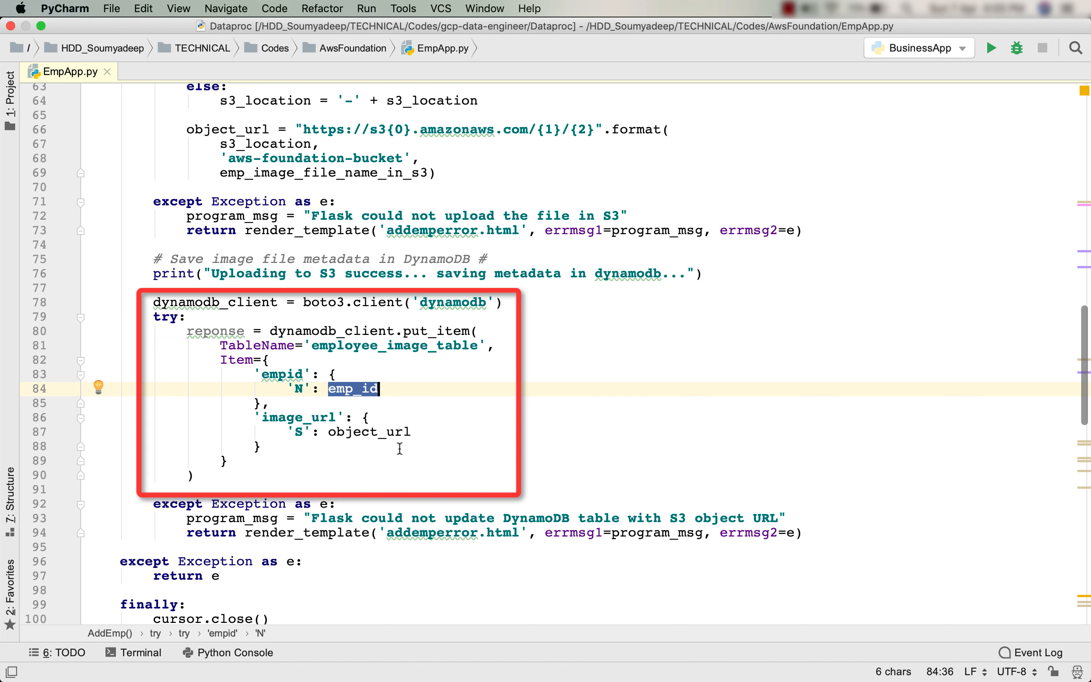
pyautogui.doubleClick(373, 433)
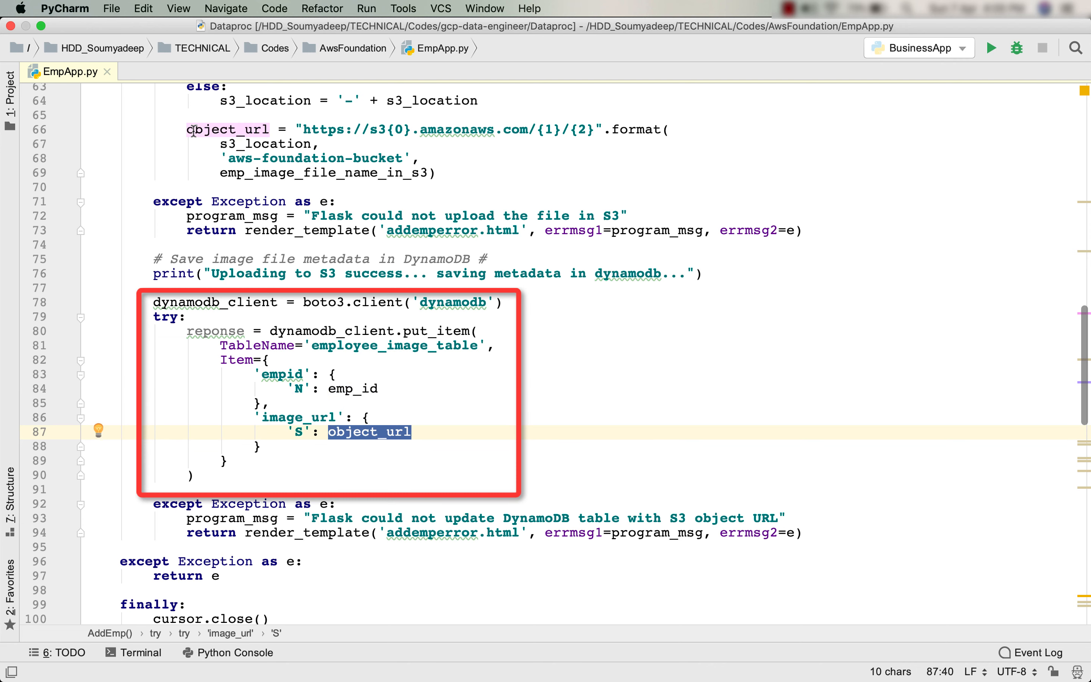
pyautogui.scroll(-3, 399, 303)
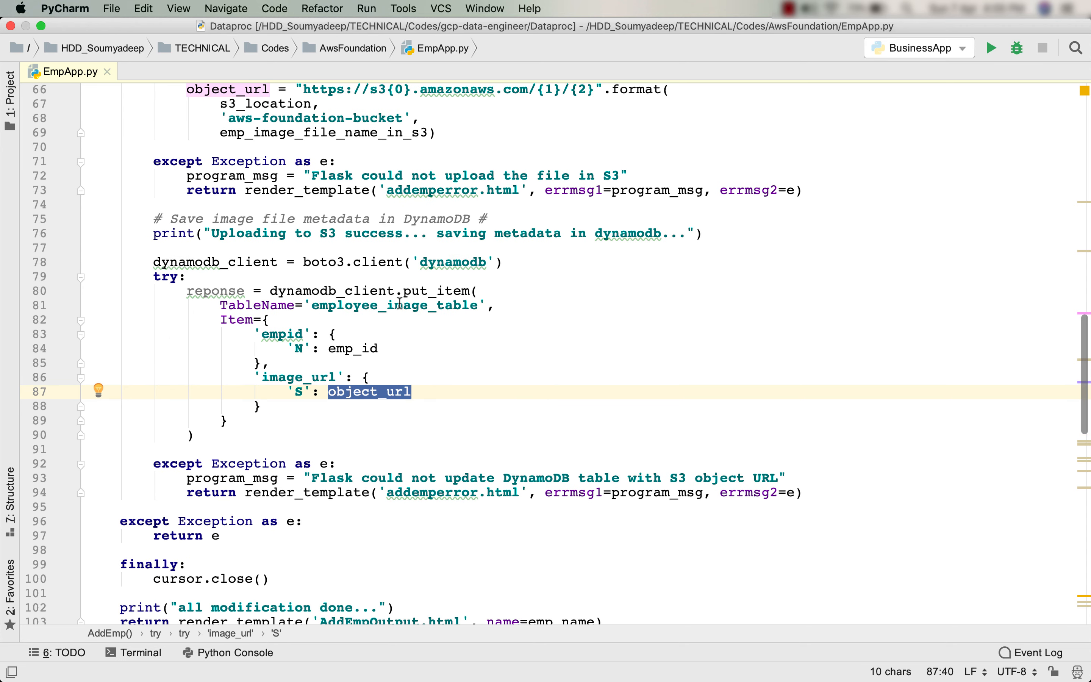
pyautogui.scroll(-5, 645, 407)
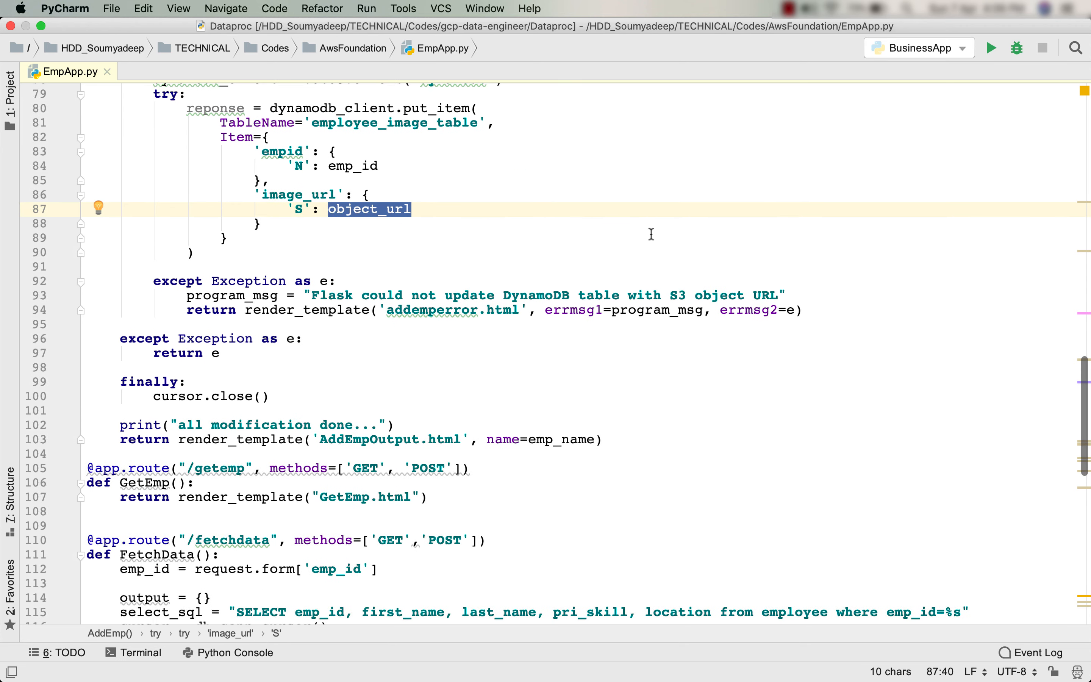
# Switch to Sublime Text and examine the fetchdata form action in GetEmp.html that the FETCH INFO button submits to
pyautogui.scroll(20, 650, 234)
pyautogui.press('super+Tab')
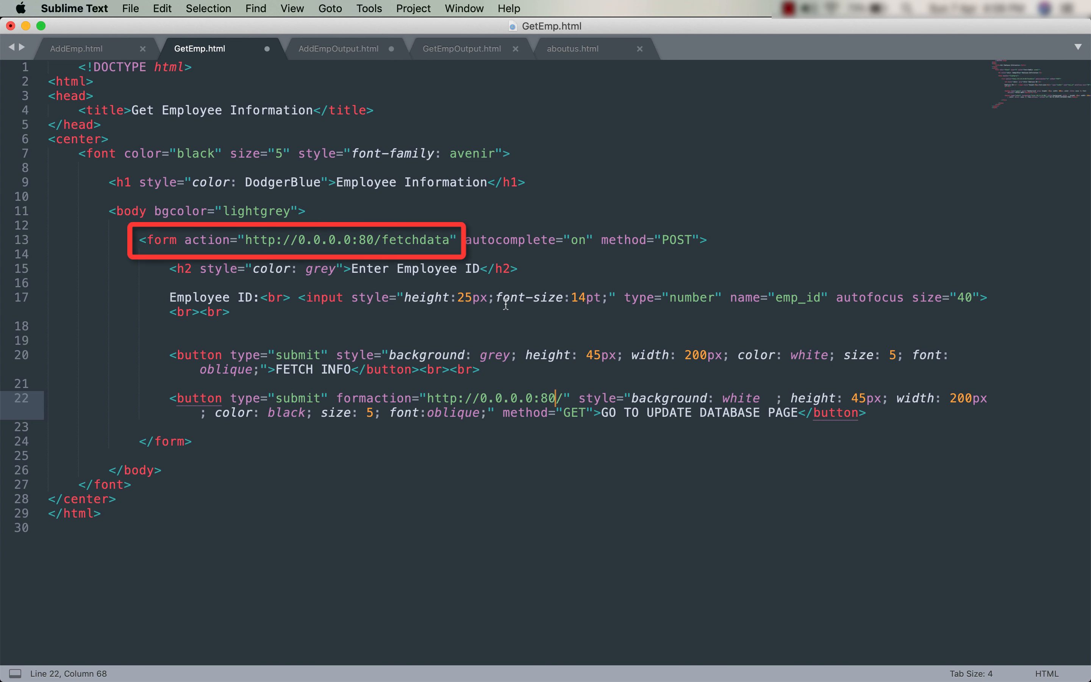
pyautogui.moveTo(382, 237); pyautogui.dragTo(450, 239)
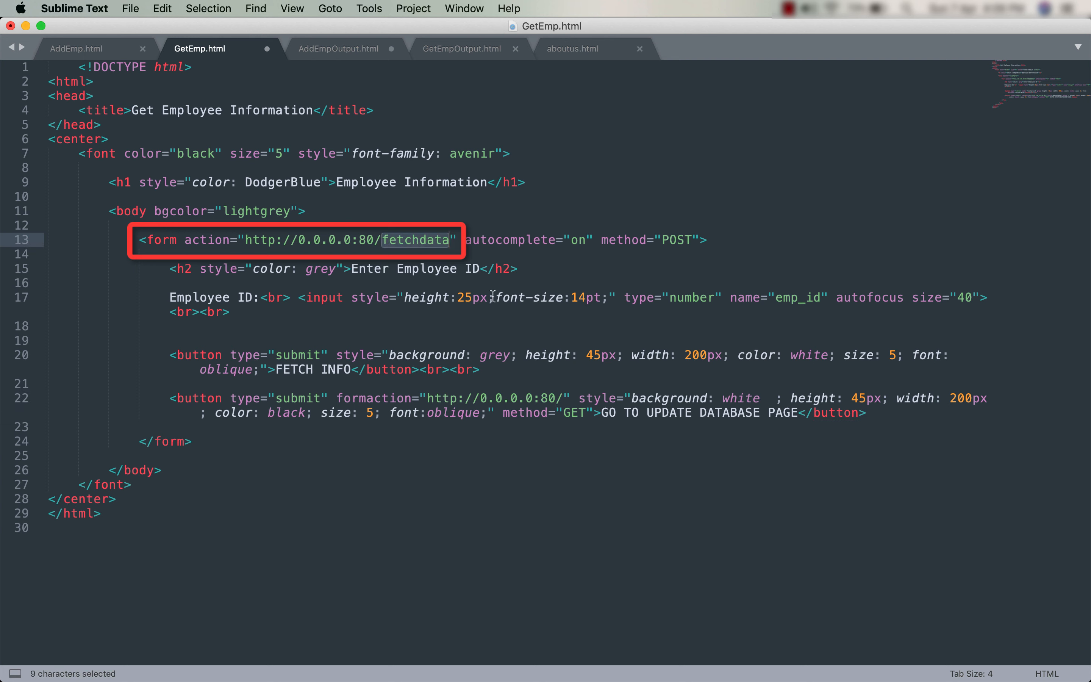
pyautogui.click(456, 322)
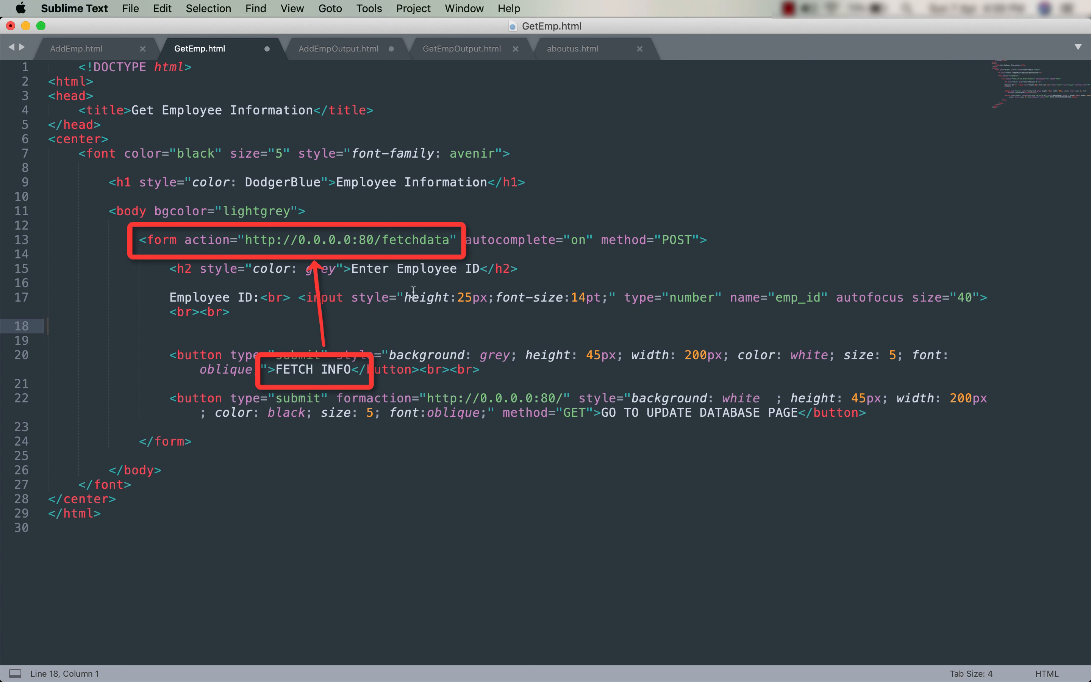
pyautogui.moveTo(382, 239); pyautogui.dragTo(441, 244)
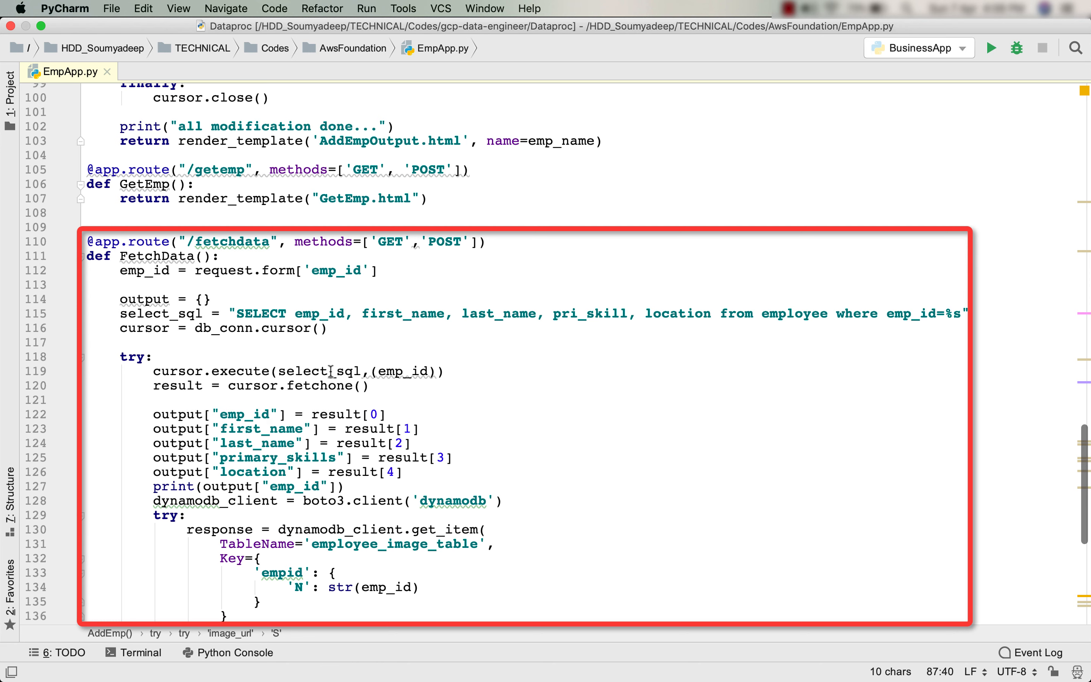
# Examine the FetchData function in EmpApp.py, from the employee select query to the DynamoDB get_item call and image_url
pyautogui.scroll(-2, 431, 210)
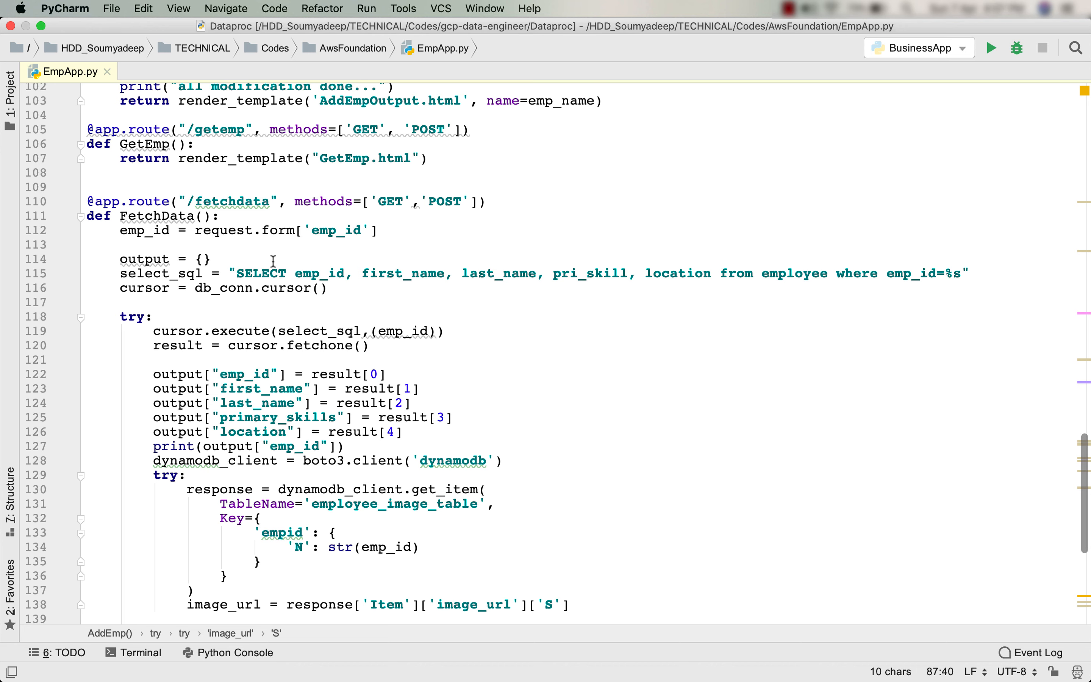
pyautogui.scroll(-3, 274, 261)
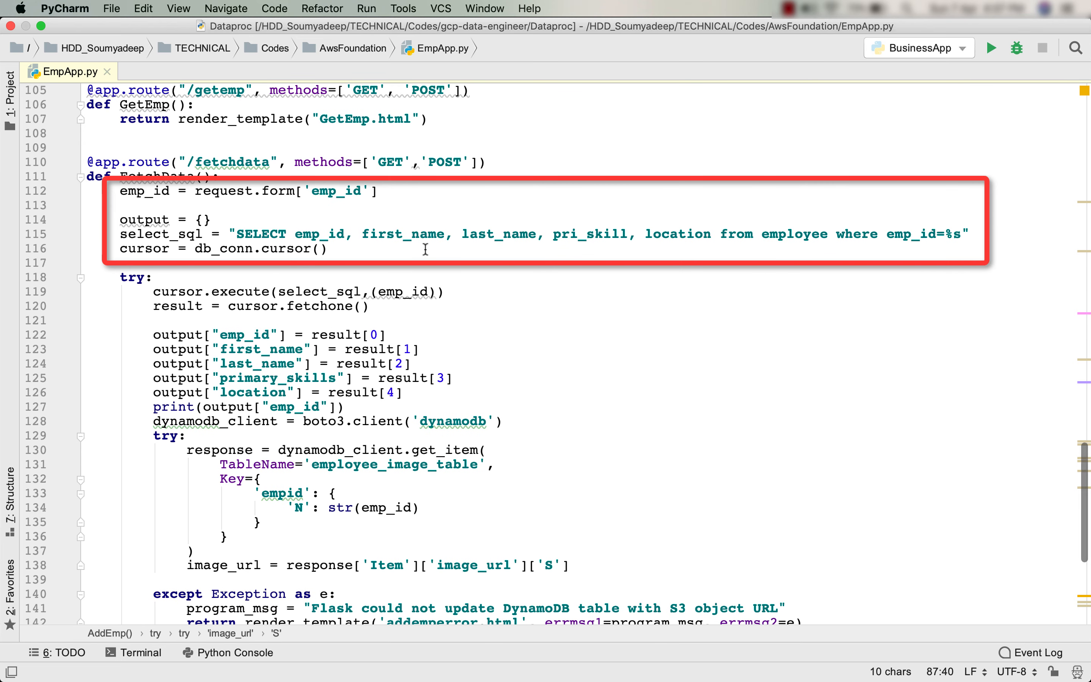
pyautogui.scroll(-2, 425, 249)
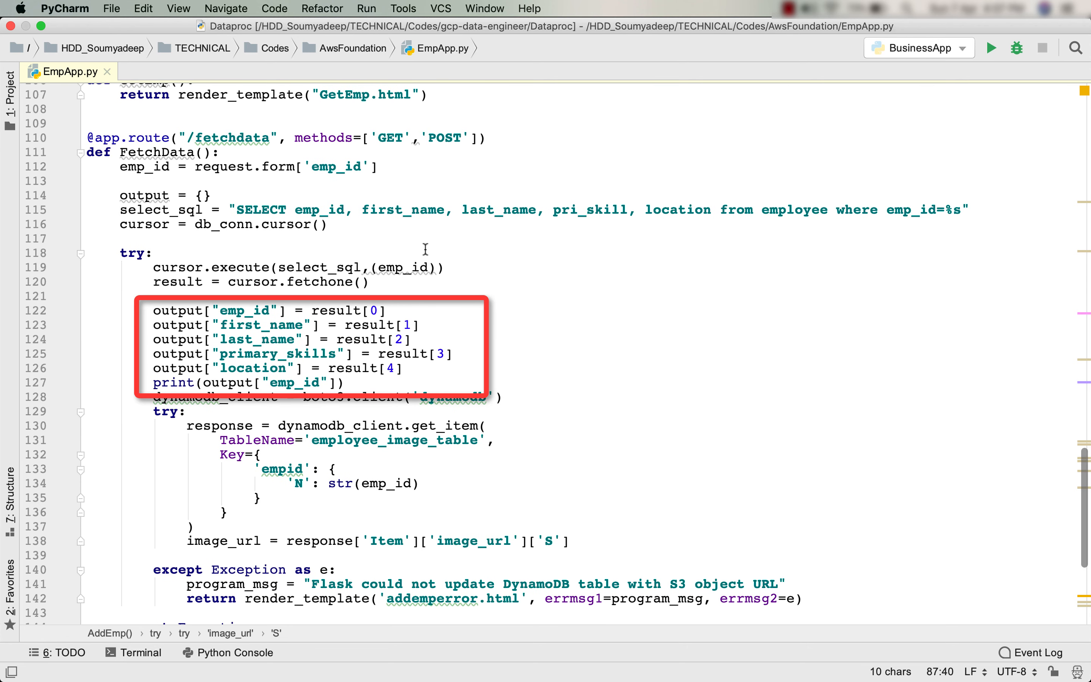
pyautogui.scroll(-5, 425, 249)
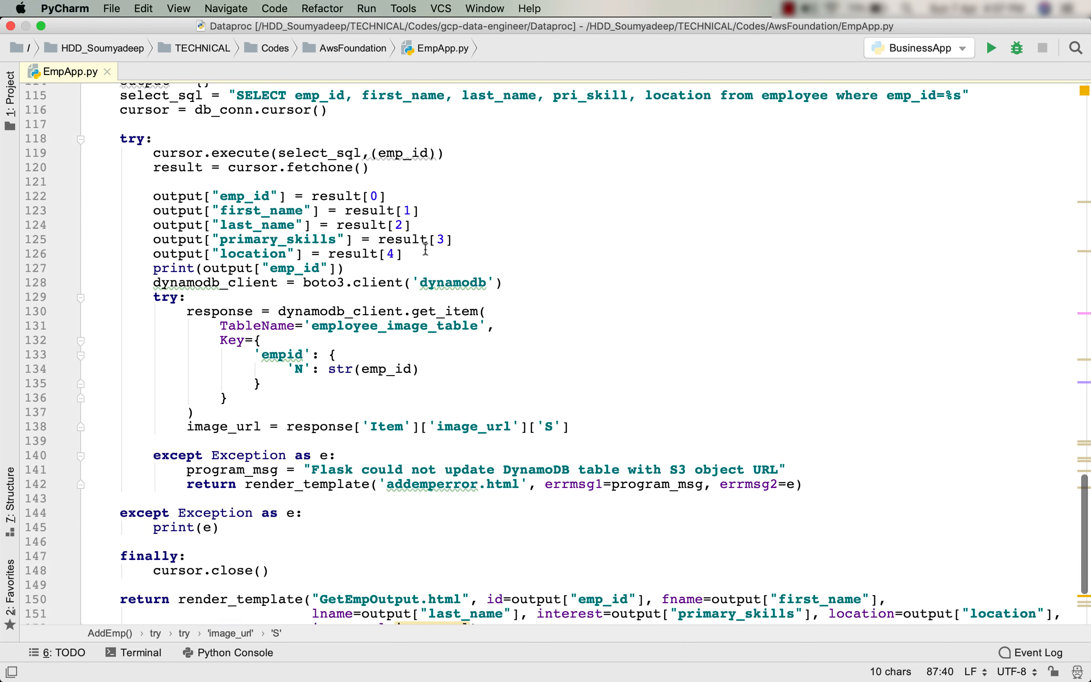
pyautogui.scroll(-2, 240, 284)
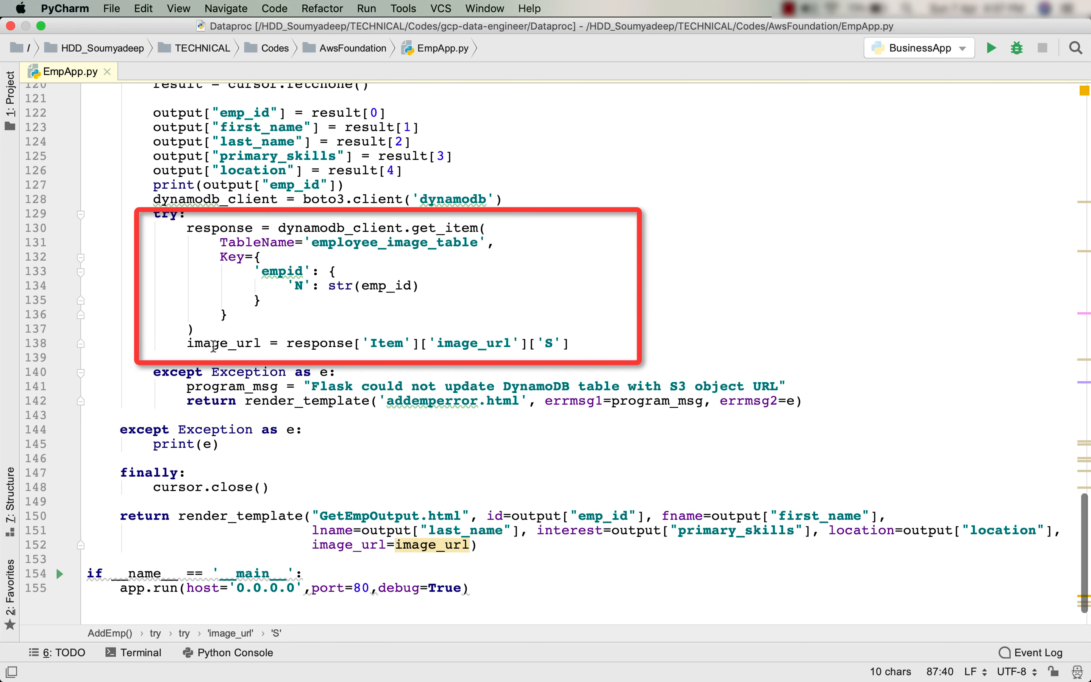
pyautogui.click(213, 345)
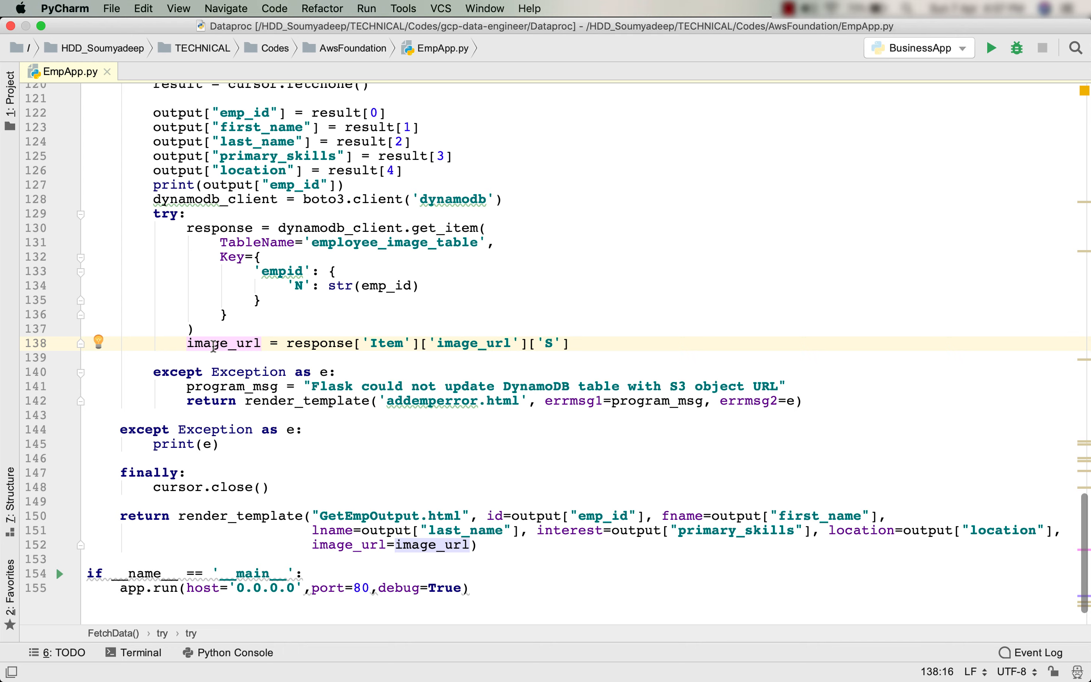
# Compare the /getemp route in EmpApp.py with the GET EMPLOYEE INFORMATION button's formaction in AddEmp.html in Sublime Text
pyautogui.scroll(20, 214, 346)
pyautogui.scroll(-10, 214, 346)
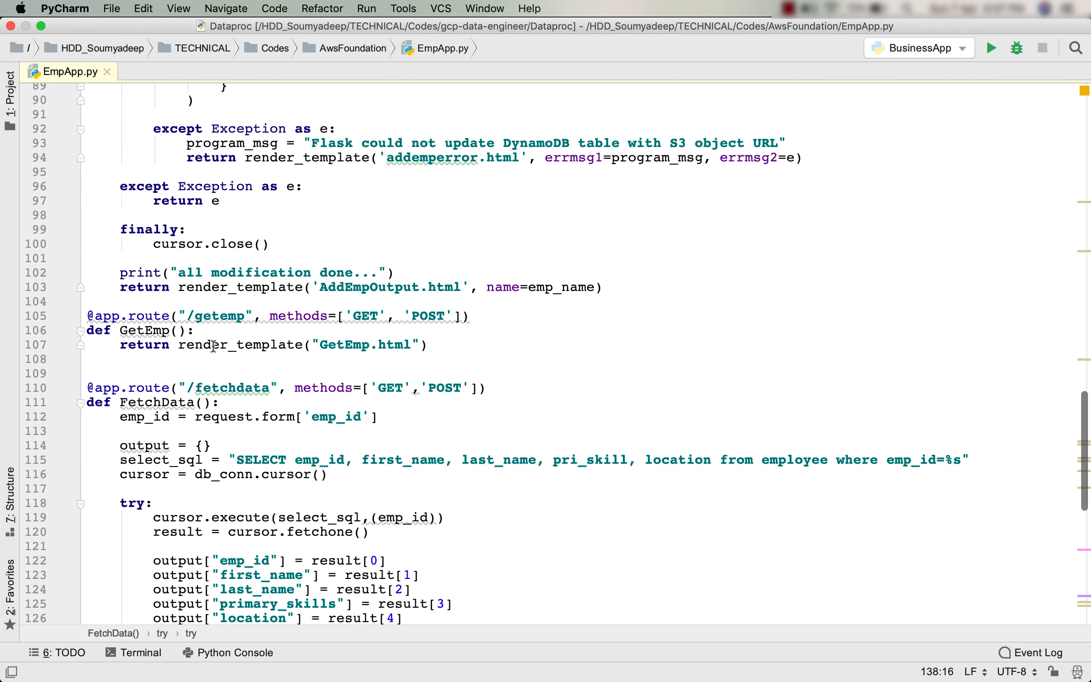
pyautogui.scroll(2, 213, 346)
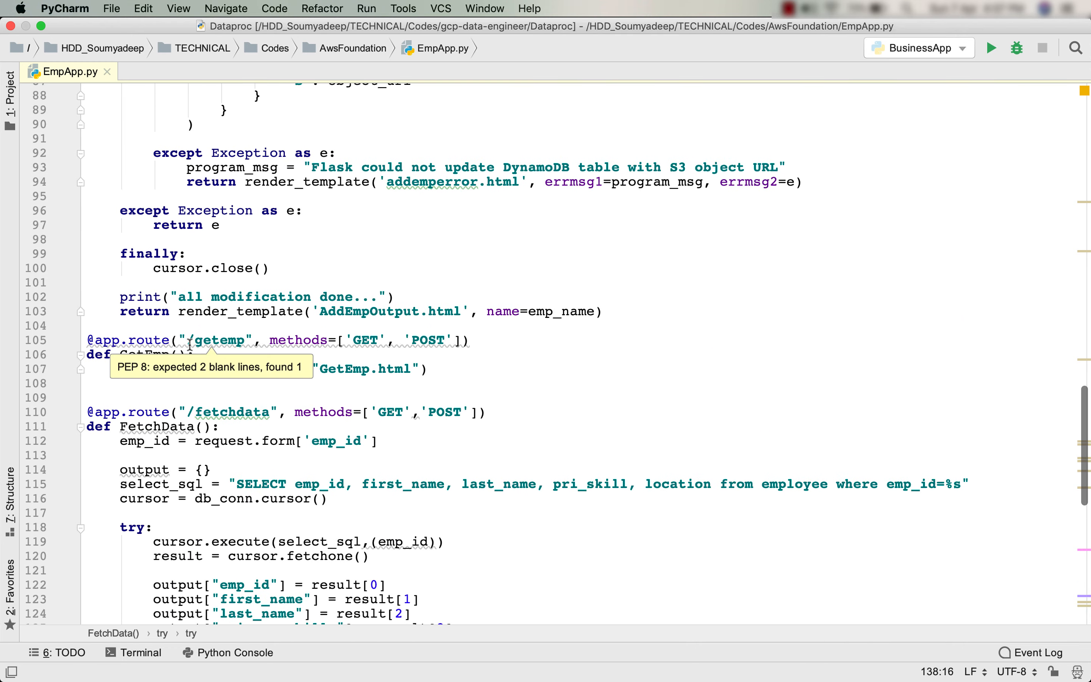
pyautogui.moveTo(194, 341); pyautogui.dragTo(247, 341)
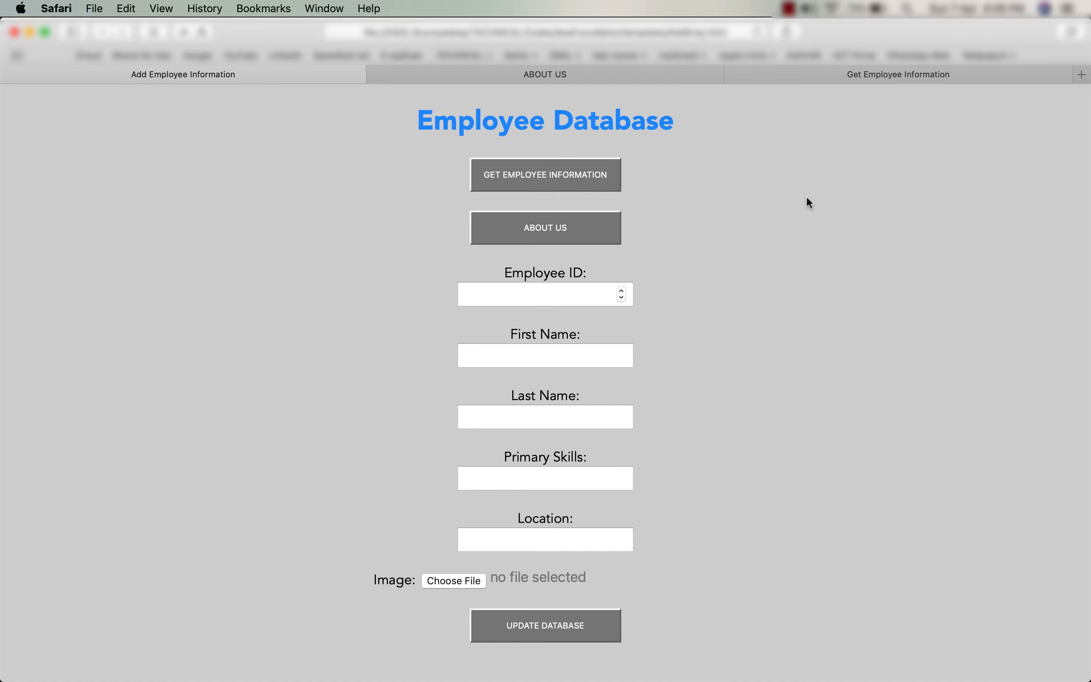
pyautogui.press('super+Tab')
pyautogui.moveTo(564, 273); pyautogui.dragTo(608, 270)
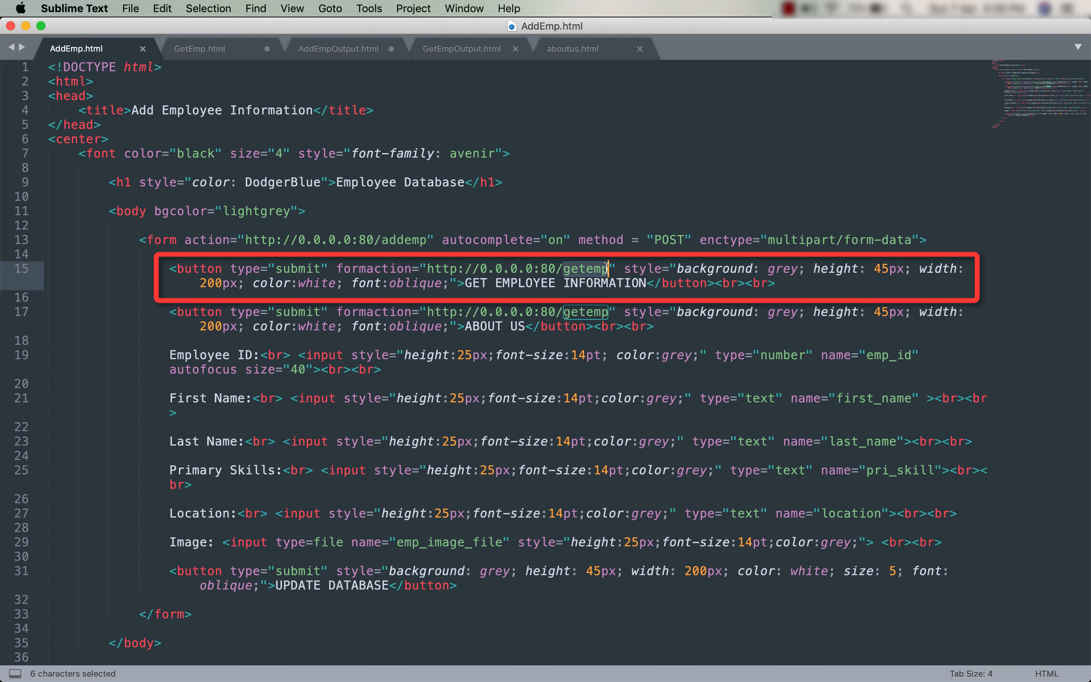
pyautogui.click(608, 269)
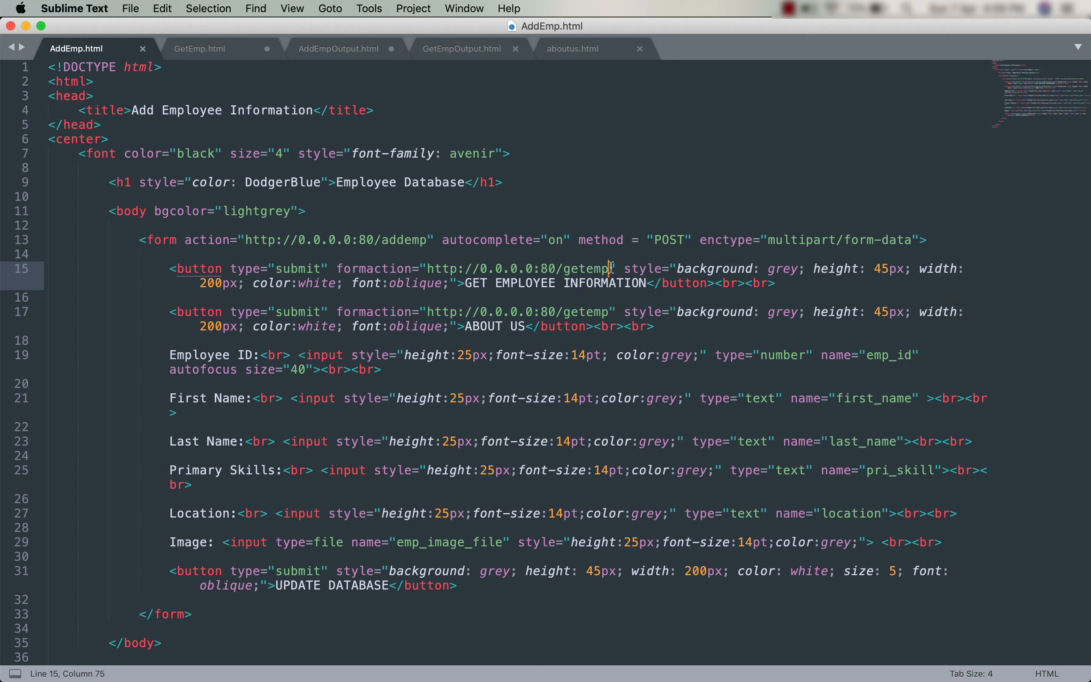
# Return to EmpApp.py in PyCharm and examine the GetEmp.html template rendered by the GetEmp function
pyautogui.press('super+Tab')
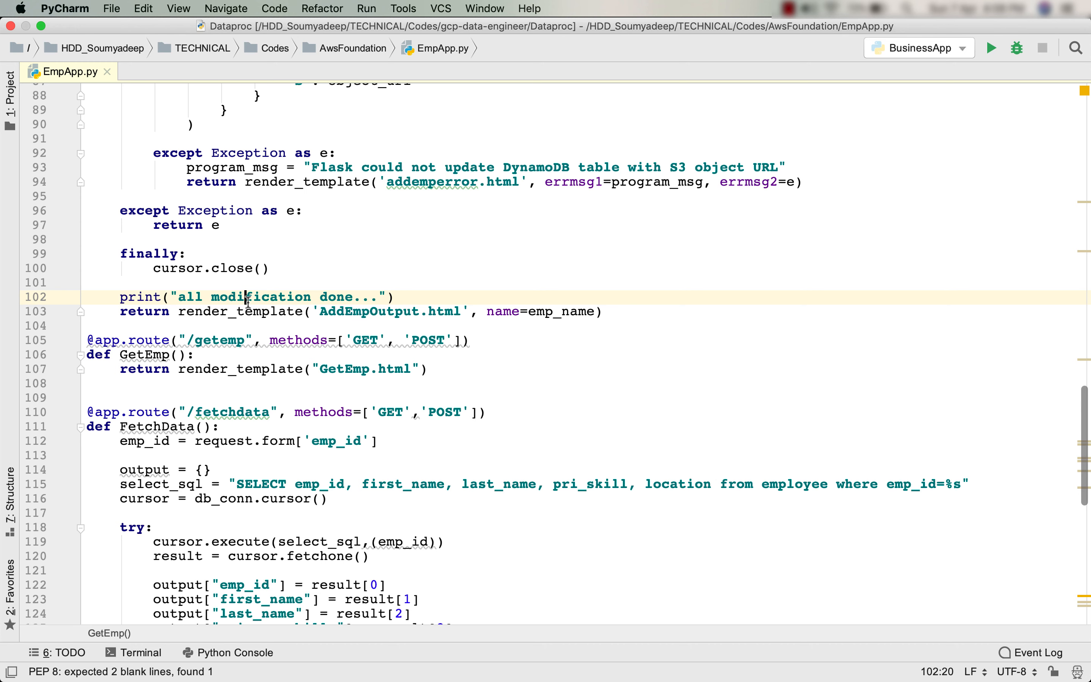
pyautogui.click(244, 400)
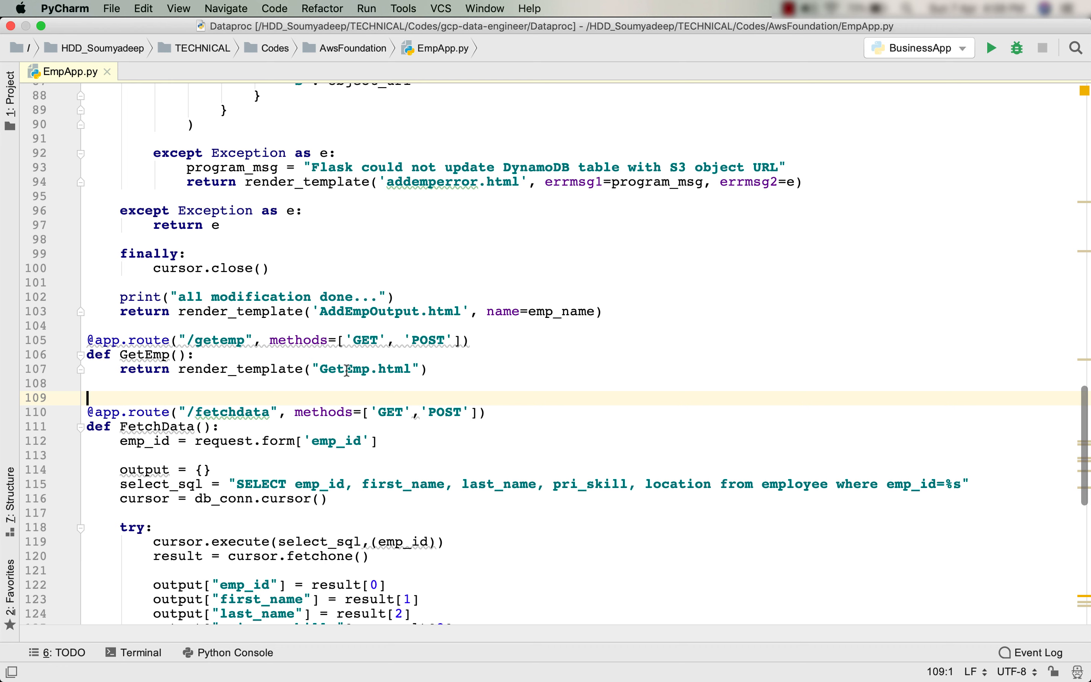
pyautogui.doubleClick(346, 369)
pyautogui.click(543, 399)
# Switch to the EC2 console in Chrome and start the stopped AwsFoundation - Bastion Host instance
pyautogui.press('super+Tab')
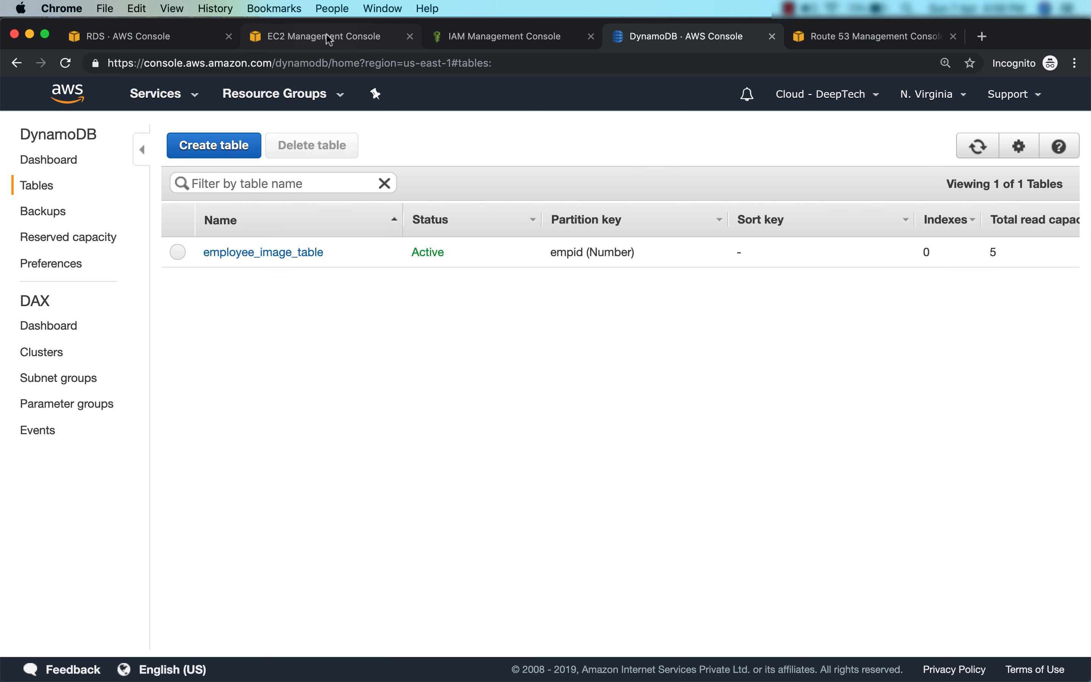
pyautogui.click(330, 37)
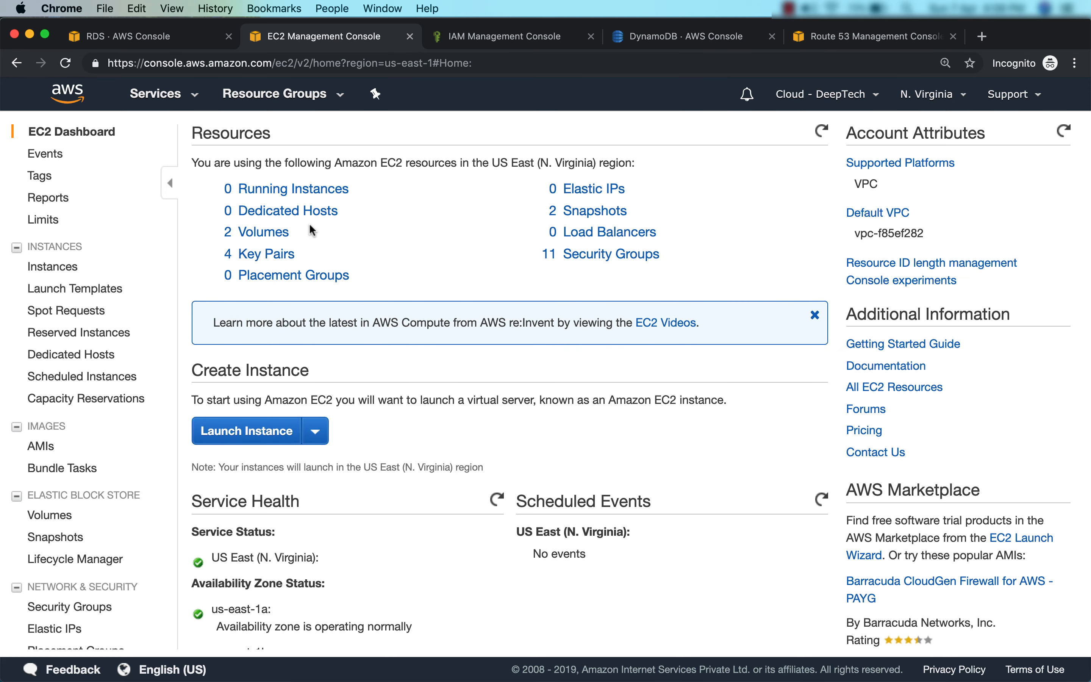
pyautogui.click(74, 267)
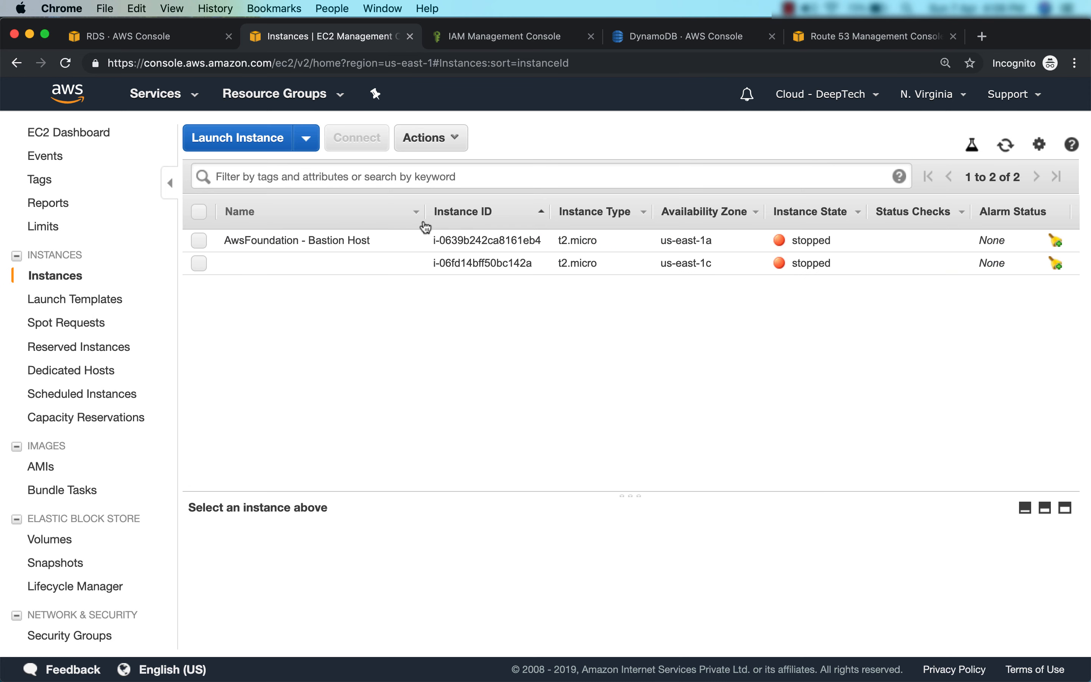
pyautogui.click(198, 242)
pyautogui.click(428, 138)
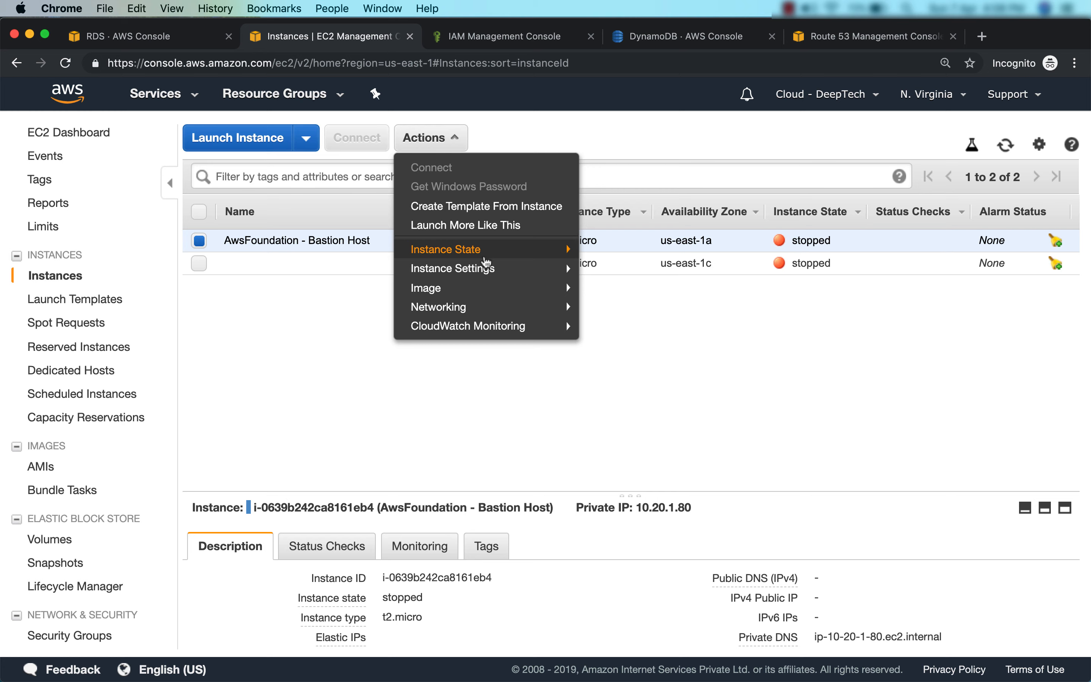
pyautogui.click(611, 258)
pyautogui.click(691, 451)
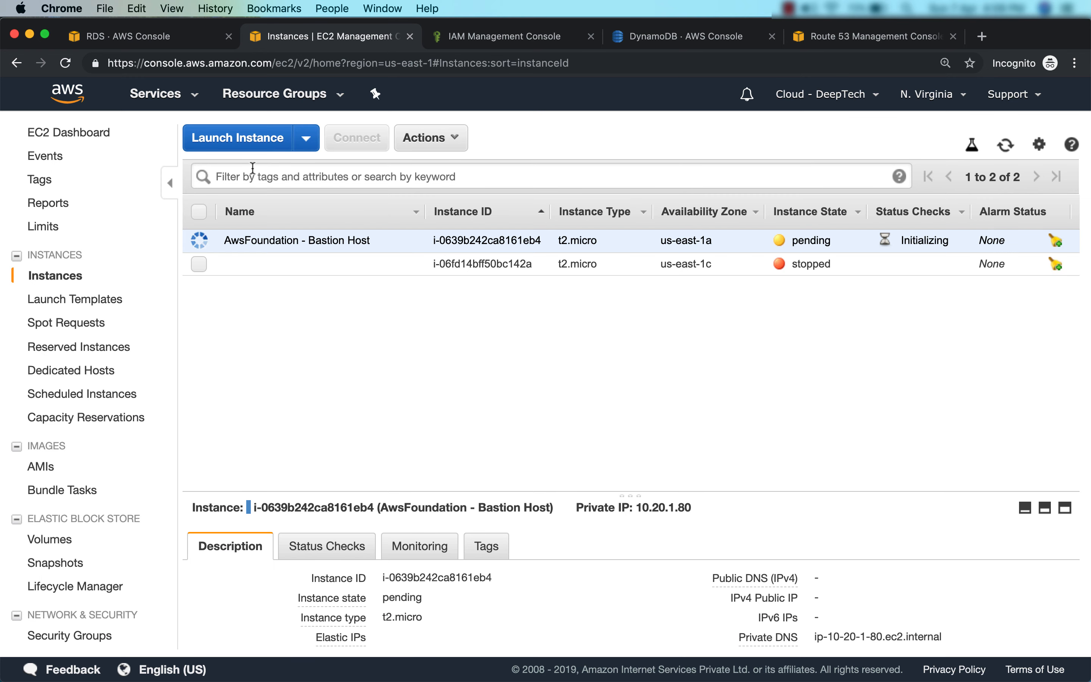
# Begin launching a new EC2 instance from Amazon Linux AMI 2018.03.0 (HVM) and proceed to its instance details
pyautogui.click(266, 145)
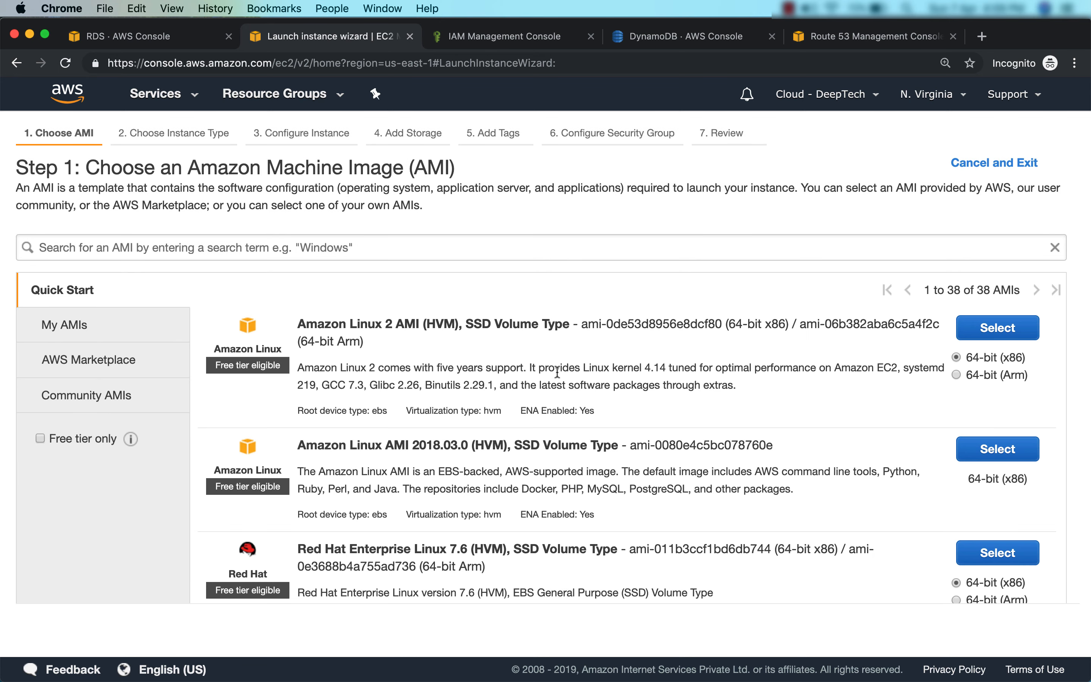
pyautogui.click(989, 453)
pyautogui.click(959, 627)
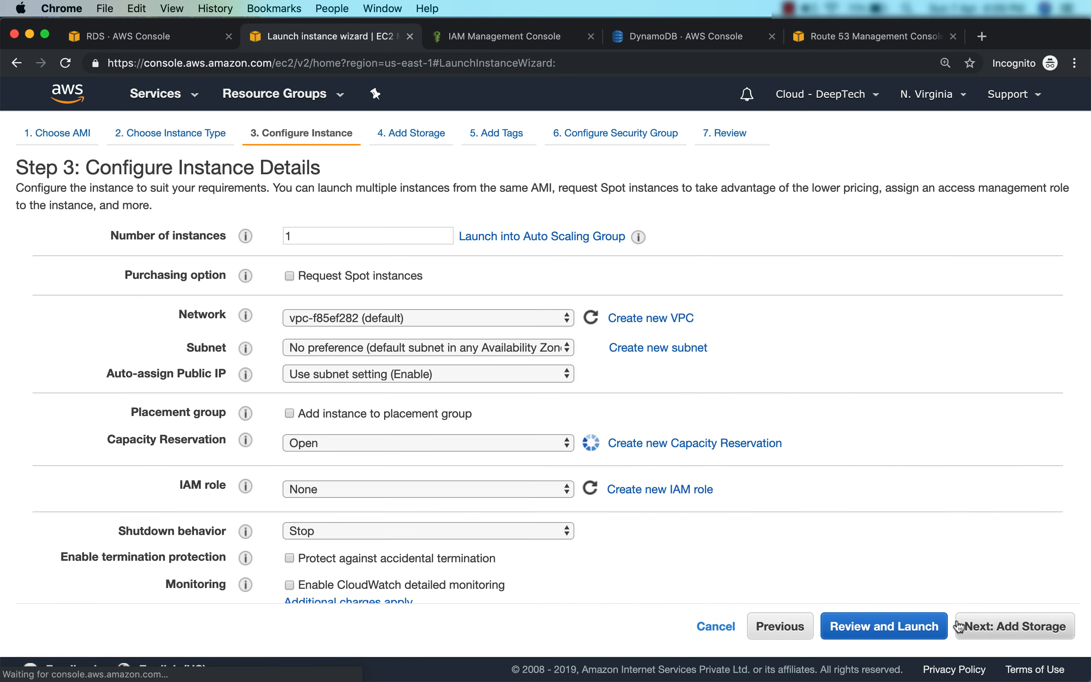
# Set the instance's network to aws-foundation-vpc-case-study and its subnet to private-subnet-1b, and proceed to the storage settings
pyautogui.click(525, 317)
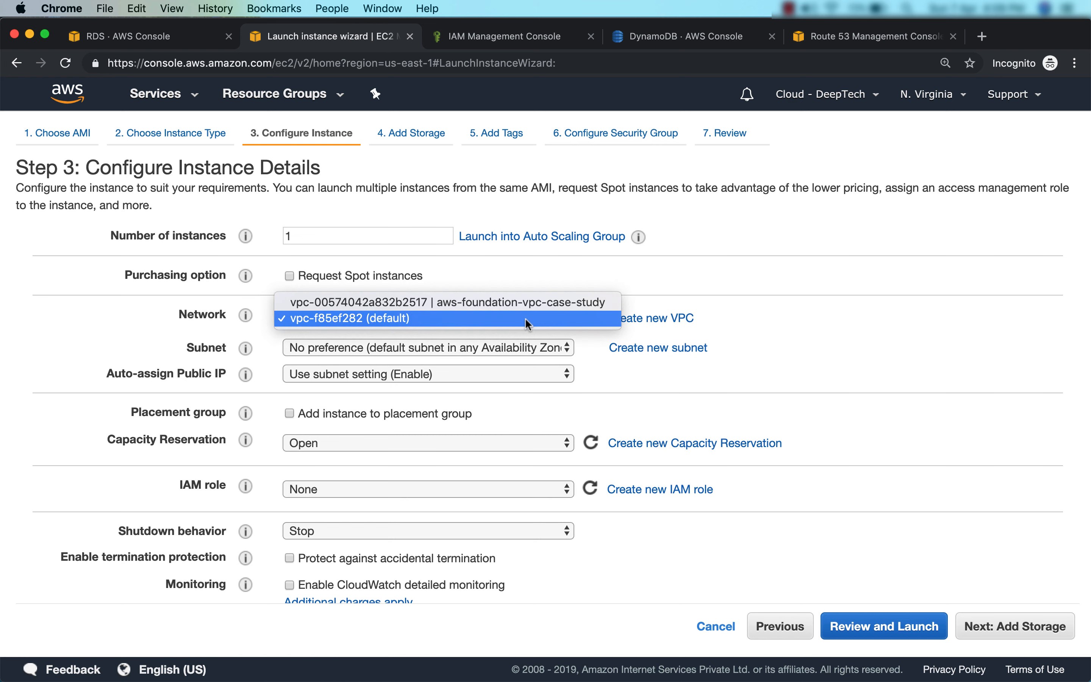
pyautogui.click(533, 307)
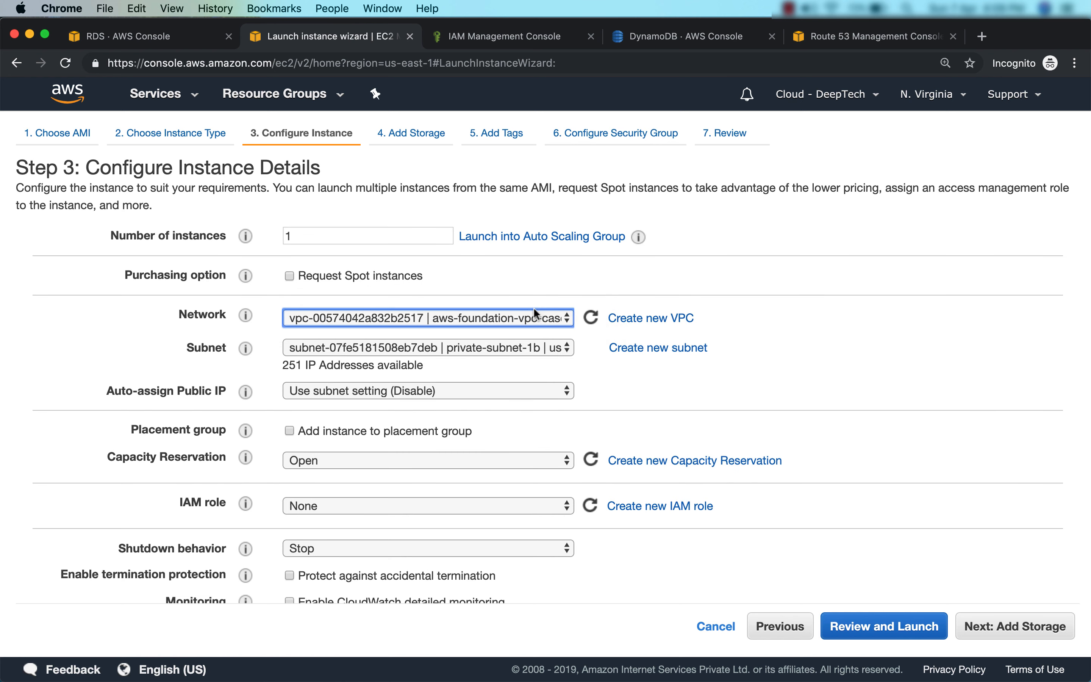
pyautogui.click(559, 349)
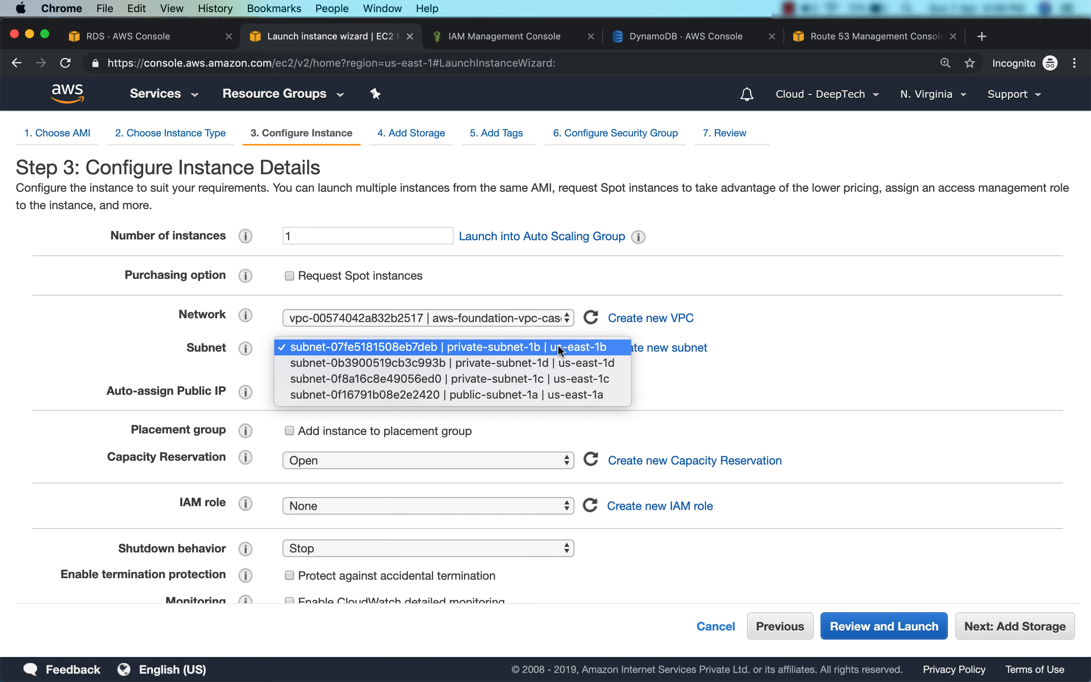
pyautogui.click(550, 346)
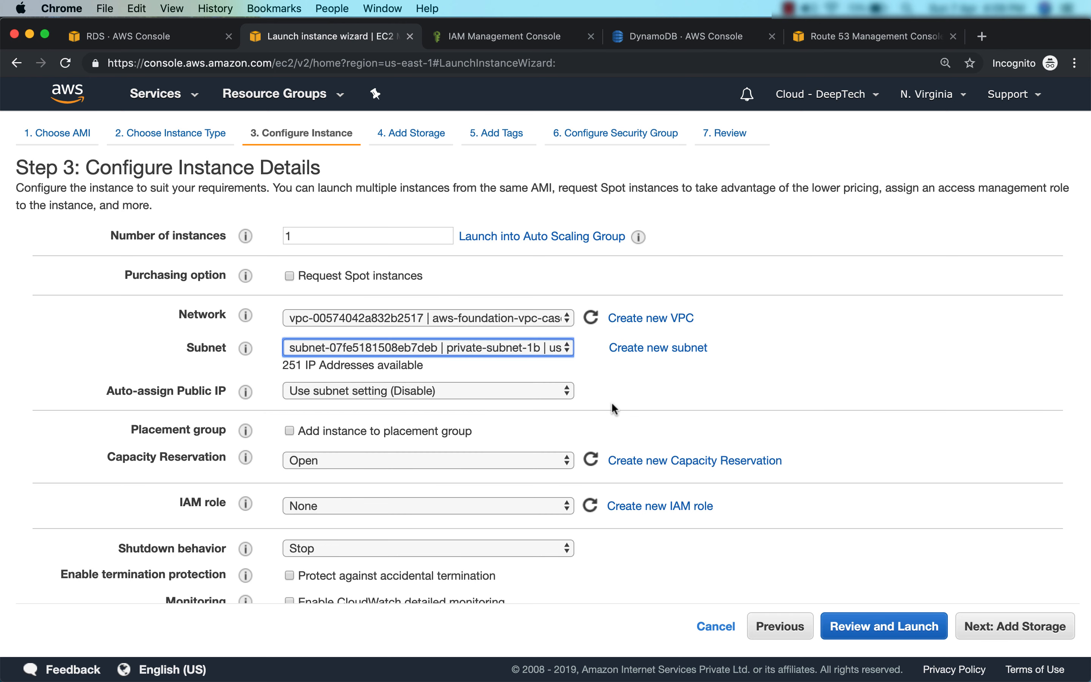
pyautogui.scroll(-1, 618, 401)
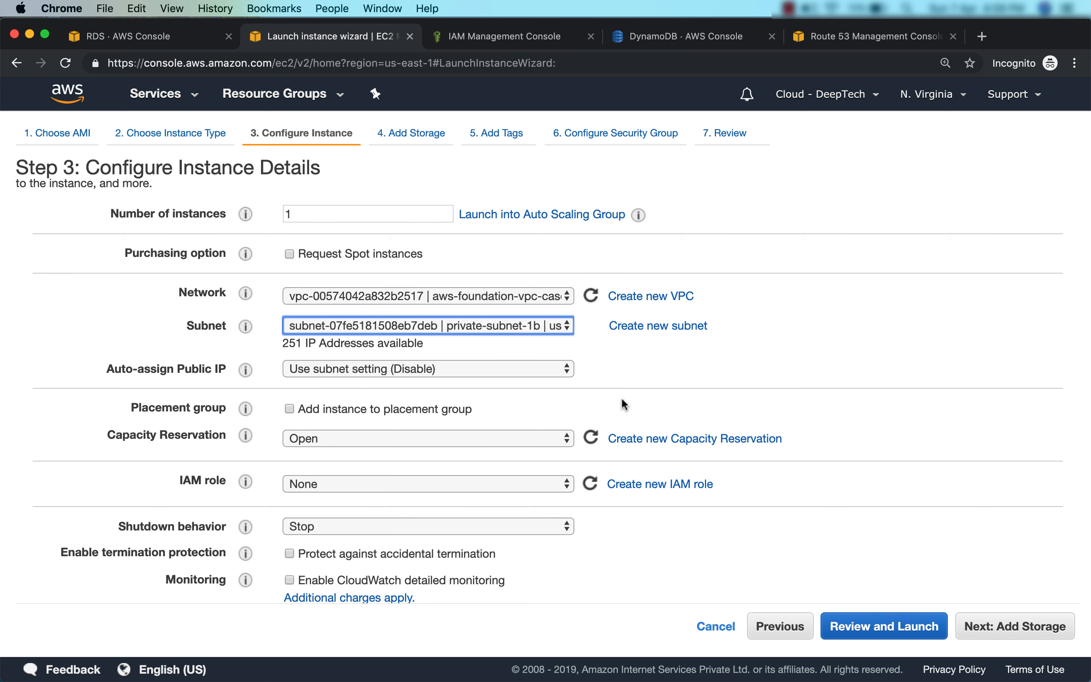
pyautogui.scroll(-1, 771, 379)
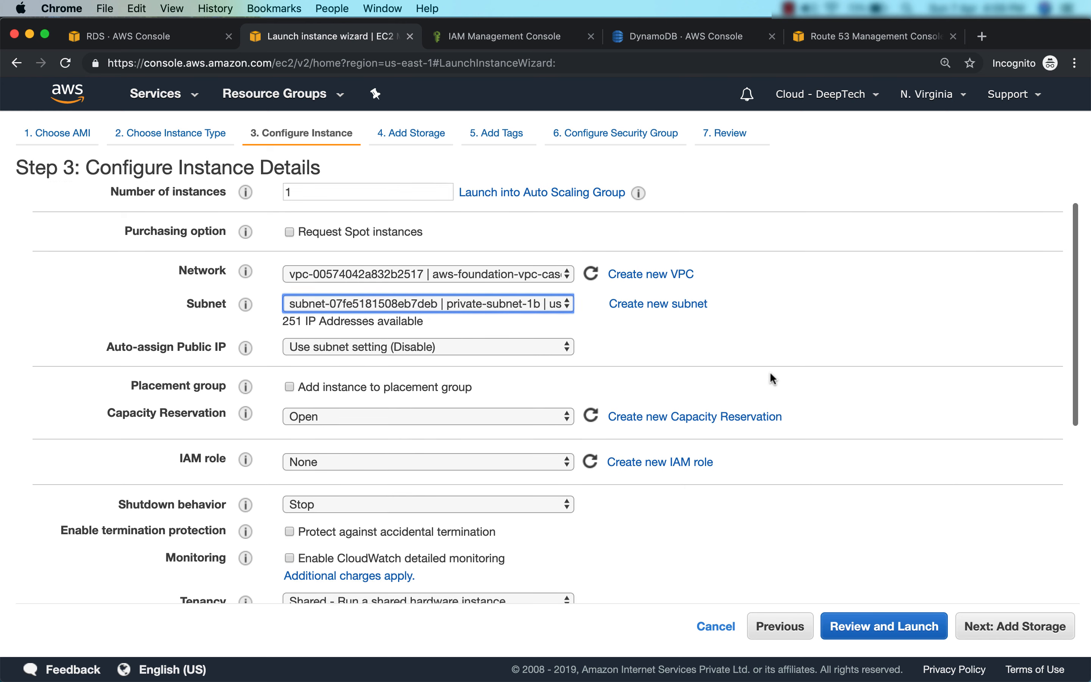
pyautogui.click(980, 614)
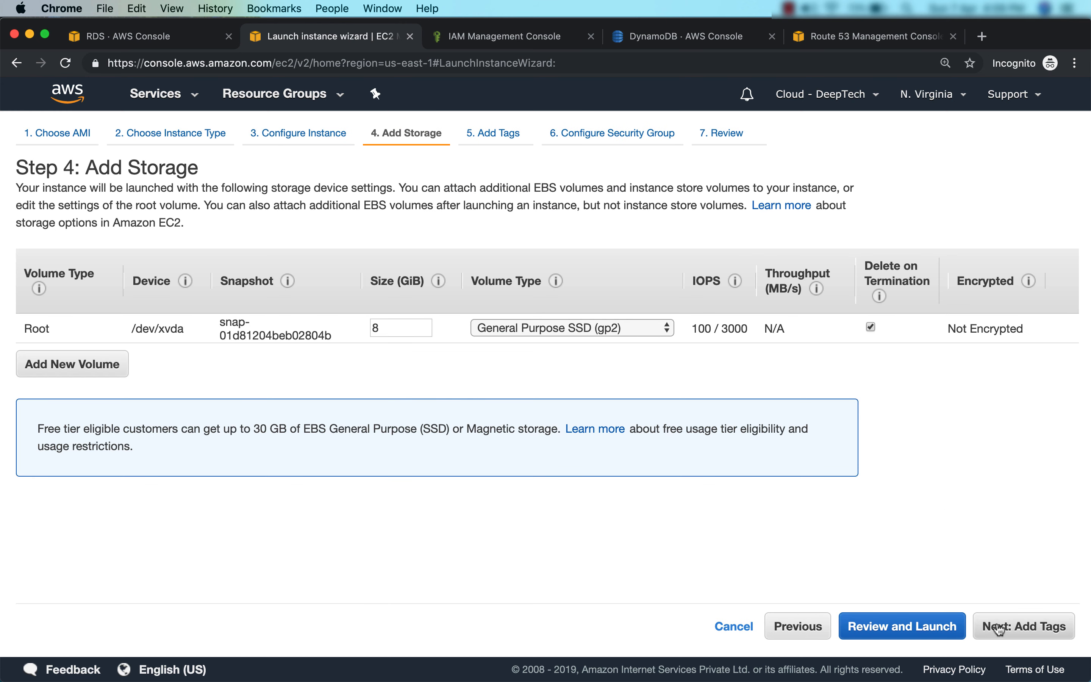
# Keep the default storage and add a tag with key Name and value ApplicationEC2Instance
pyautogui.click(982, 616)
pyautogui.click(32, 399)
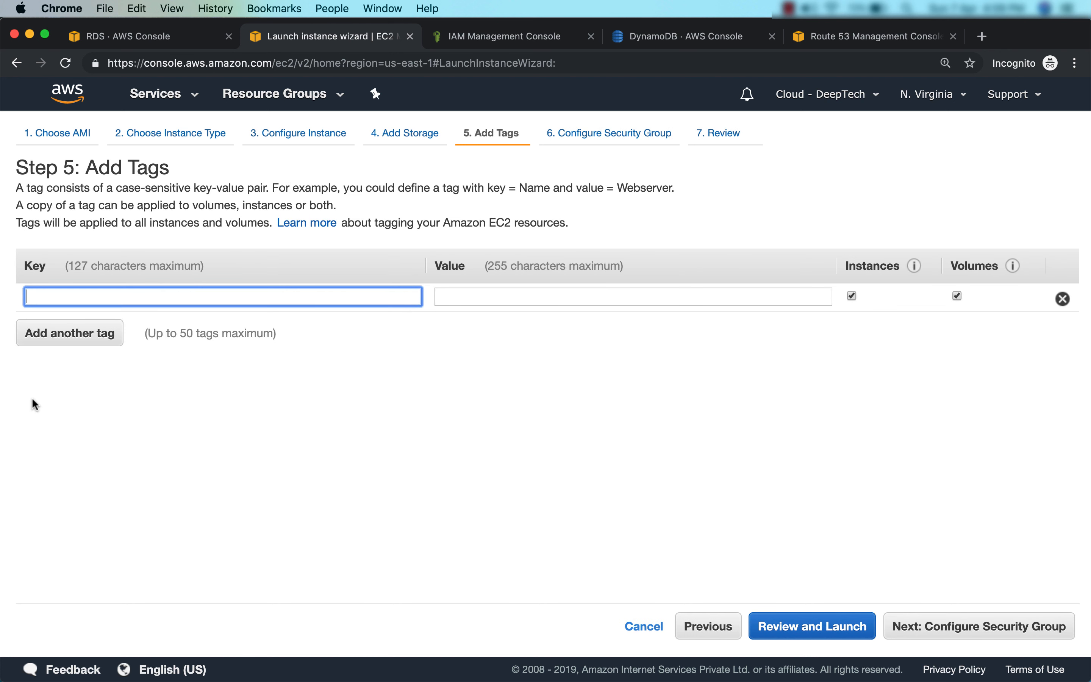
pyautogui.write('Name')
pyautogui.press('Tab')
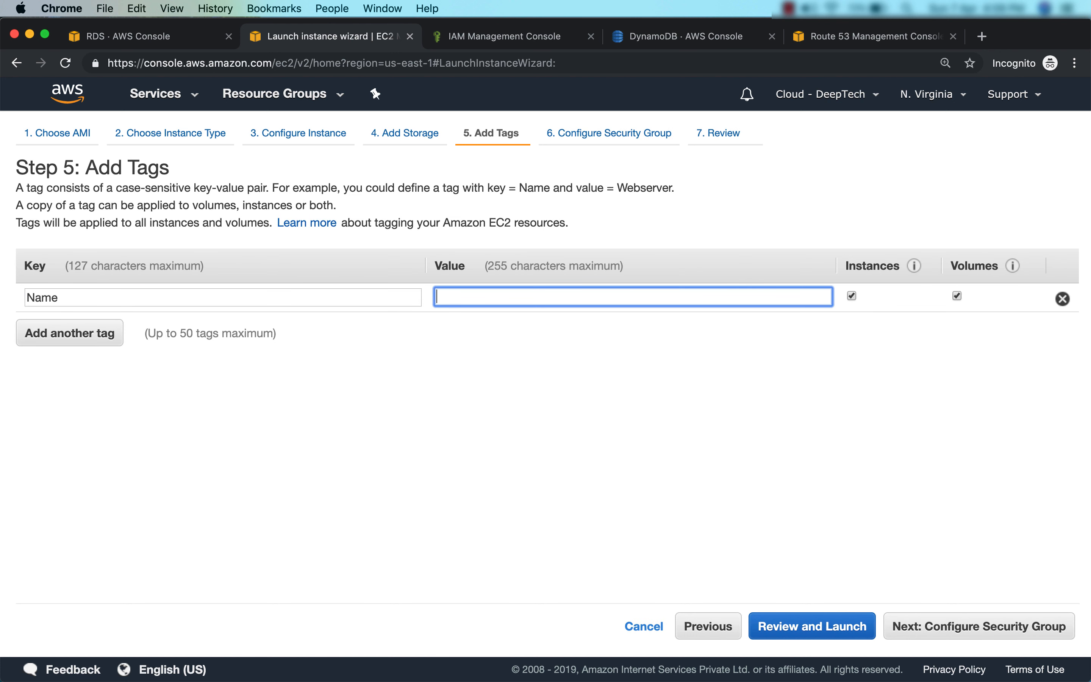
pyautogui.write('ApplicationEC2Instance')
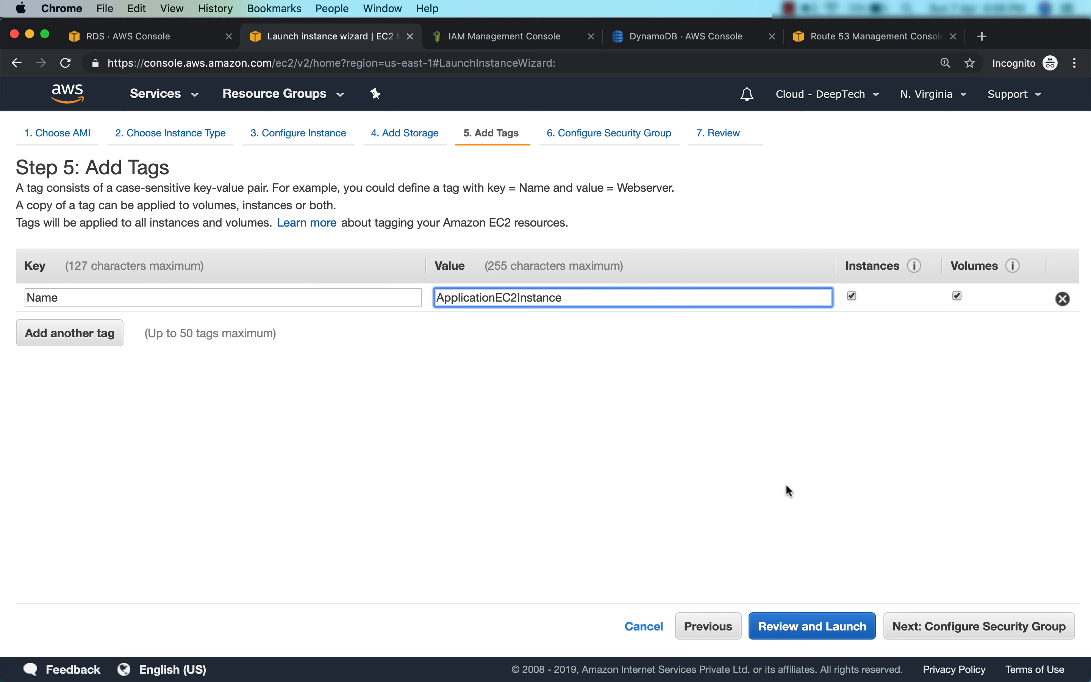
# Assign the existing app-security-group to the instance and continue to the launch review despite the port 22 warning
pyautogui.click(946, 626)
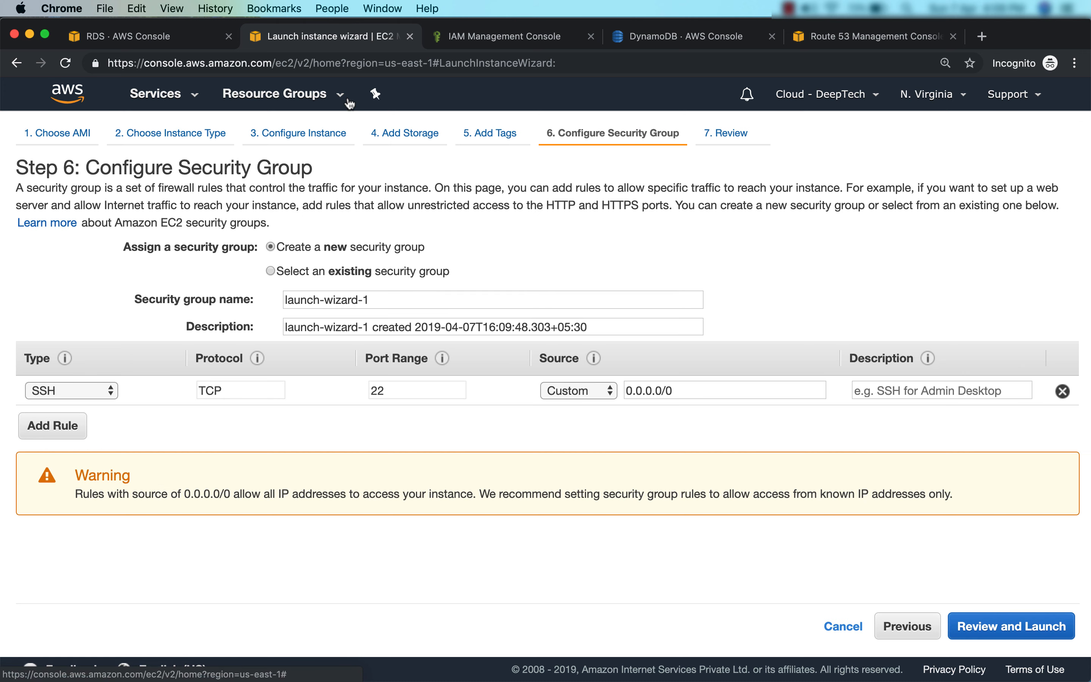
pyautogui.click(323, 270)
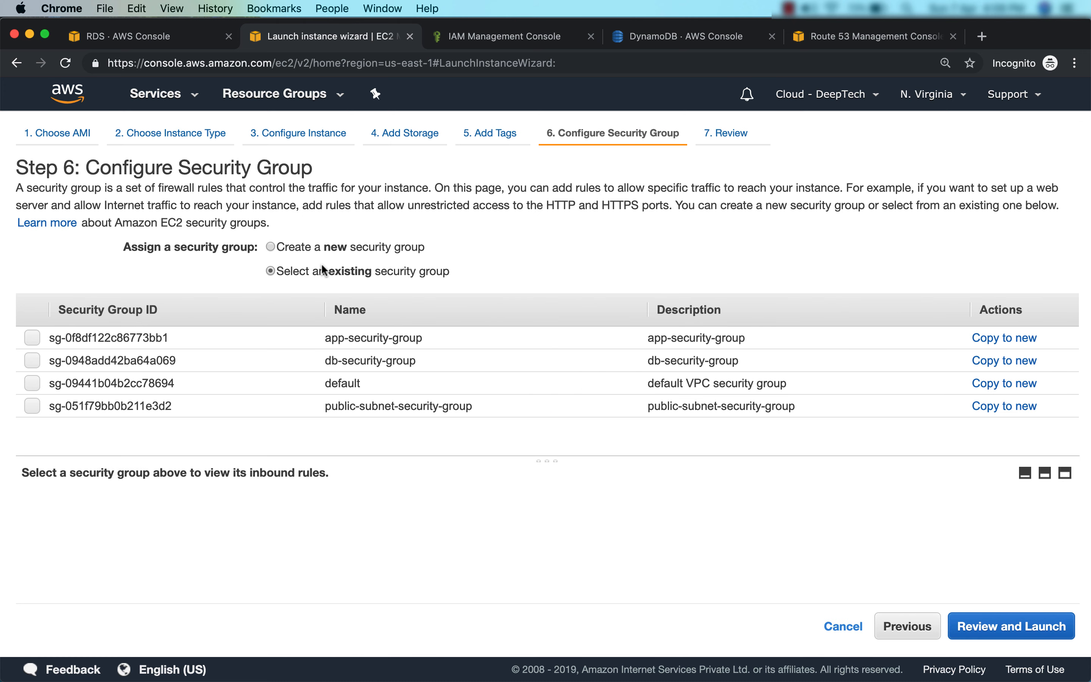
pyautogui.click(187, 339)
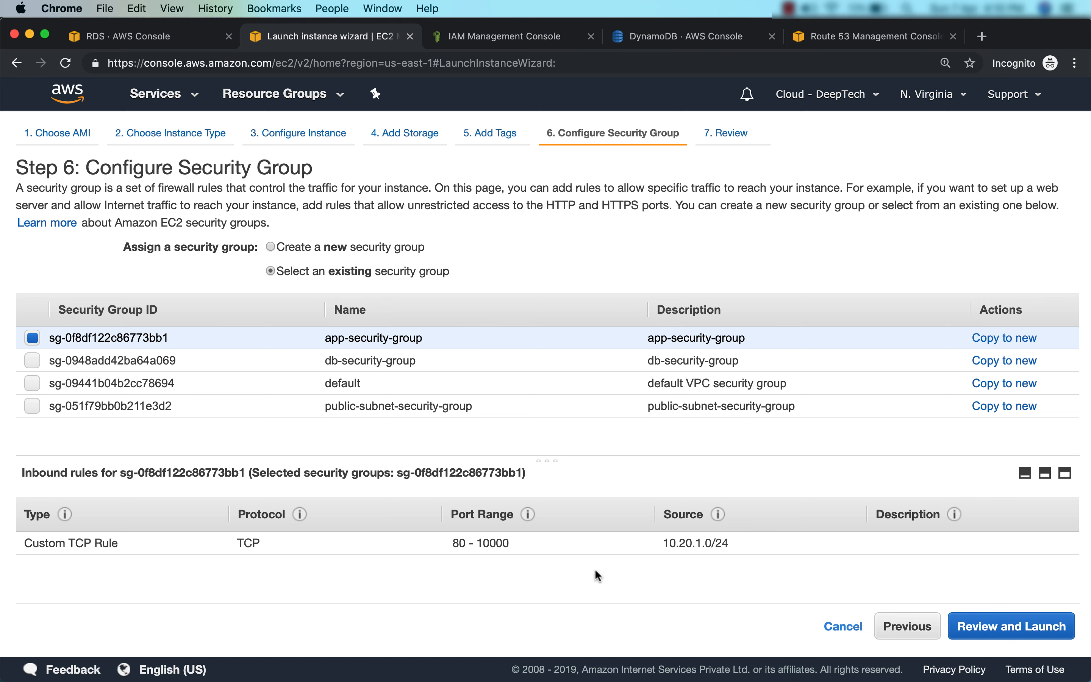
pyautogui.click(1008, 637)
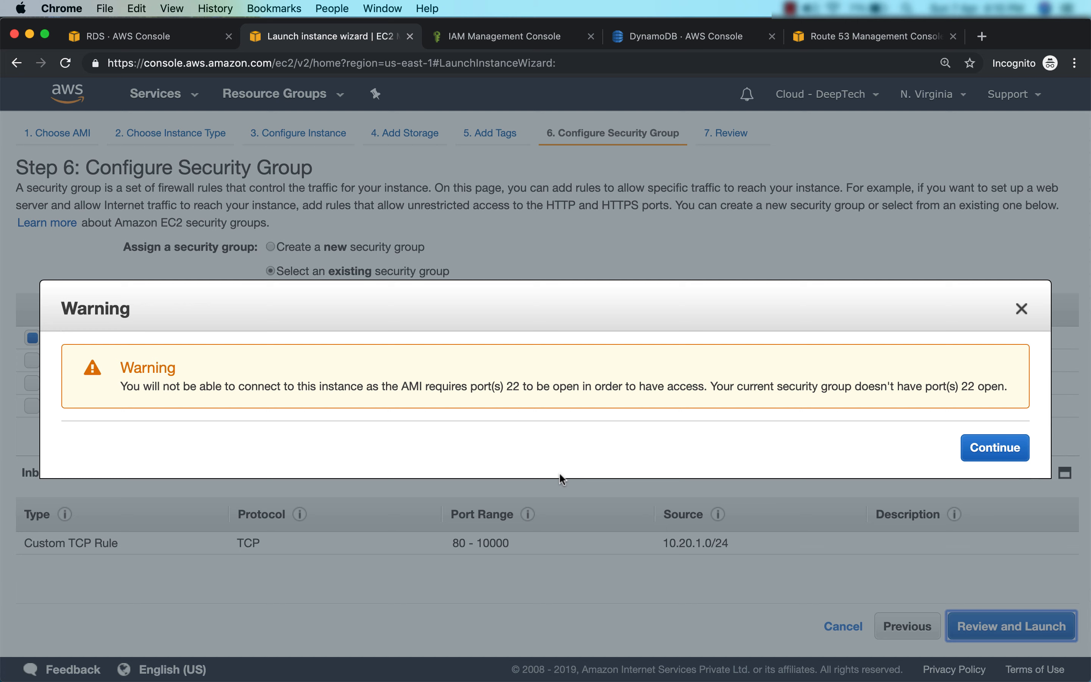
pyautogui.click(1025, 457)
# Launch the instance with the existing key pair aws-foundation-case-study-key-pair, acknowledging access to its private key file, and return to the instances list
pyautogui.click(1049, 623)
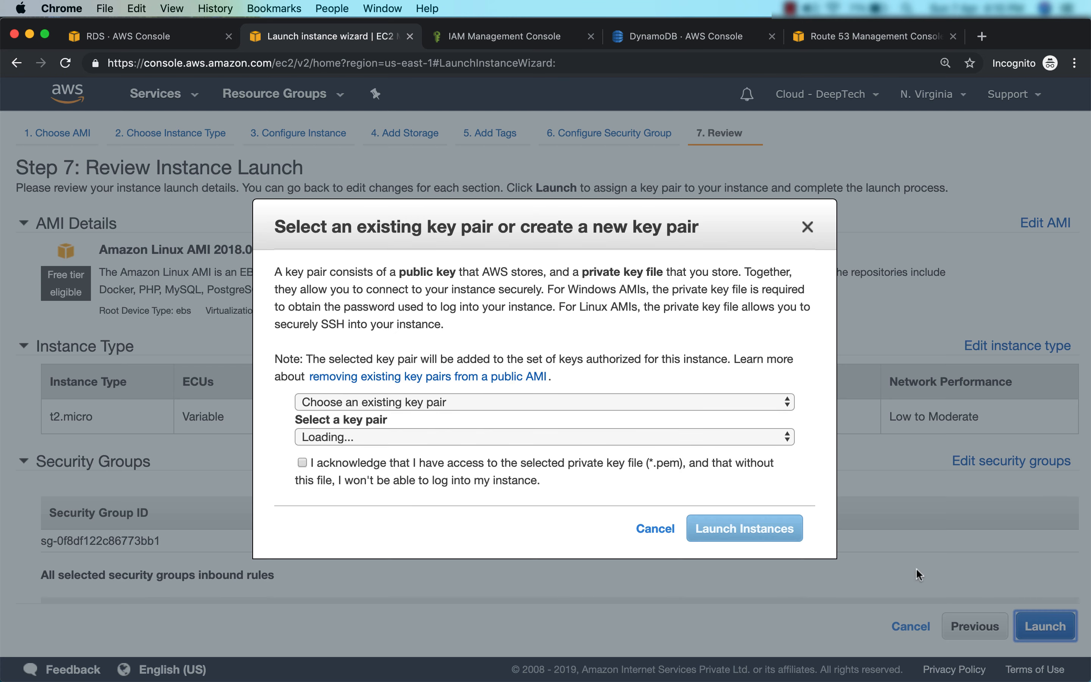
pyautogui.click(301, 463)
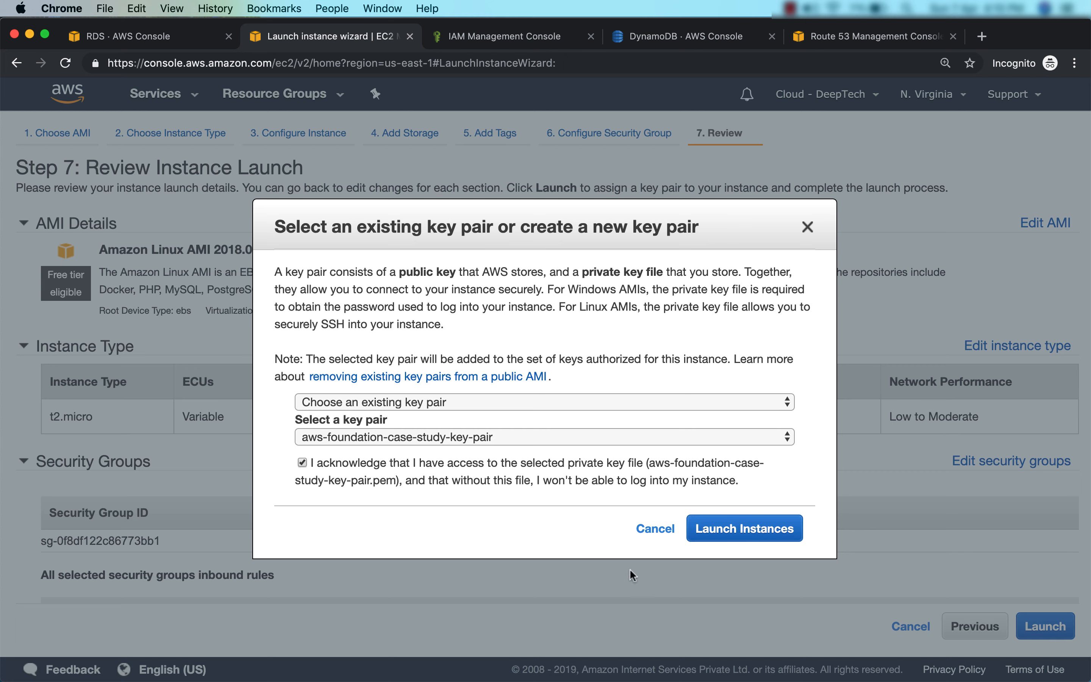
pyautogui.click(719, 524)
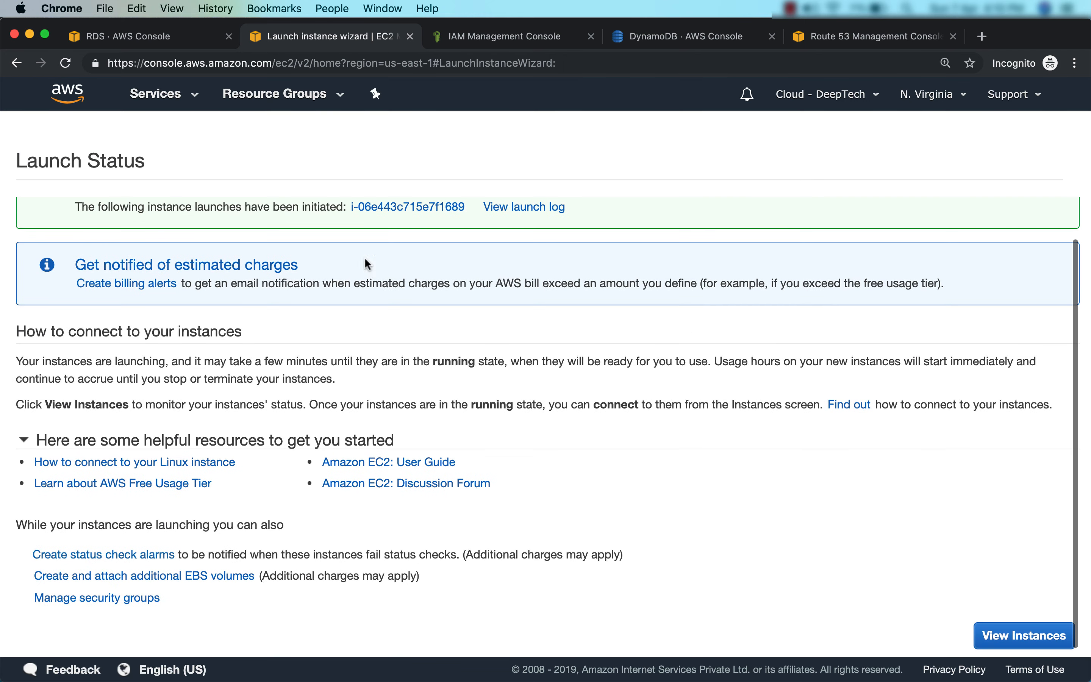
pyautogui.click(1000, 636)
pyautogui.scroll(-5, 115, 482)
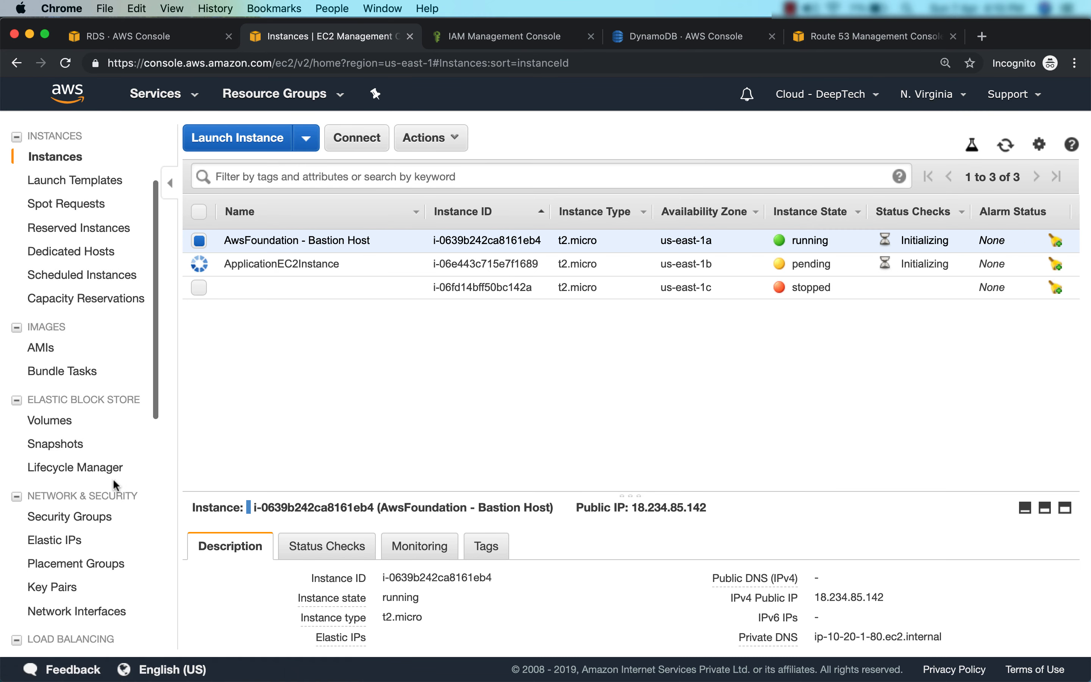
pyautogui.click(90, 516)
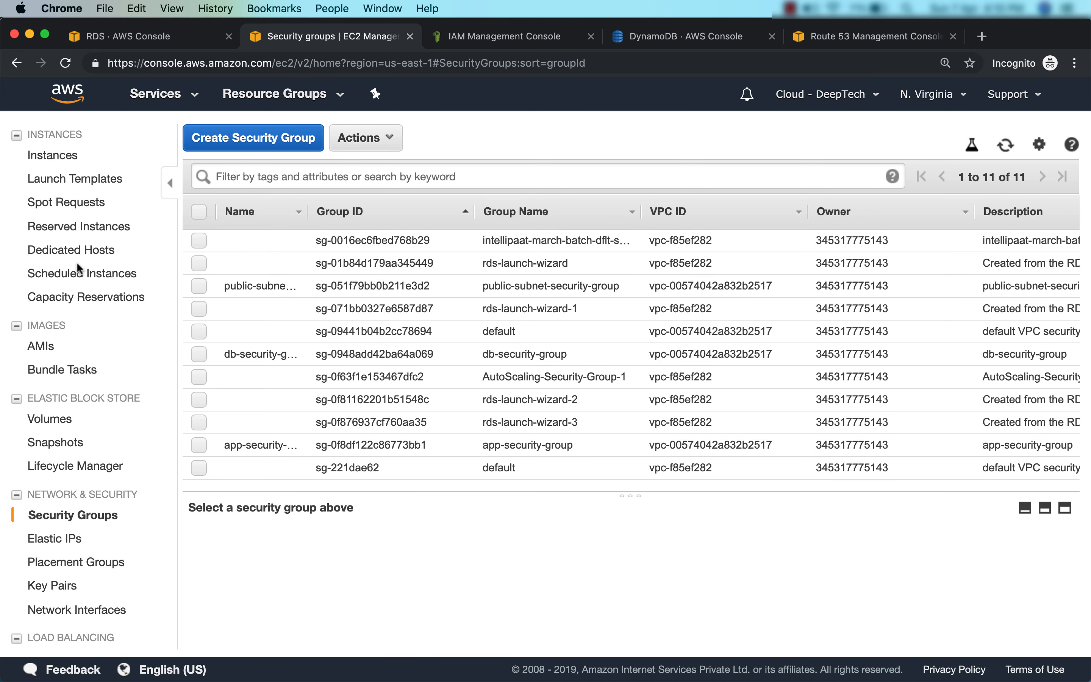
pyautogui.scroll(3, 76, 261)
pyautogui.click(54, 277)
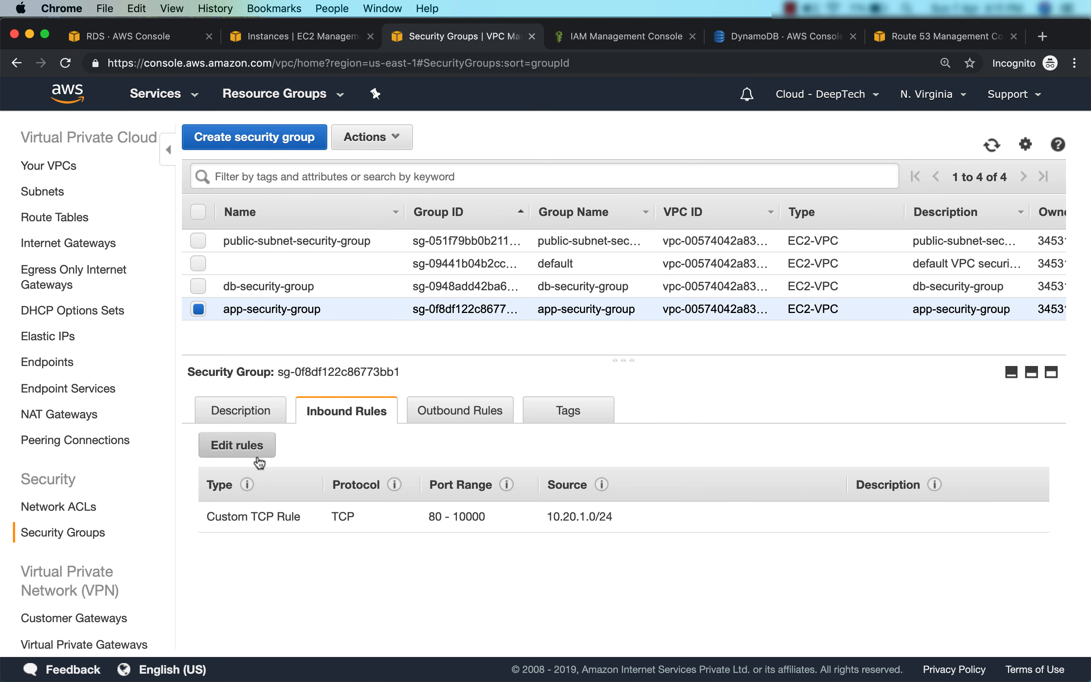
# In the VPC console, set the port range of app-security-group's inbound TCP rule to 20 - 10000 and save the rule
pyautogui.click(259, 462)
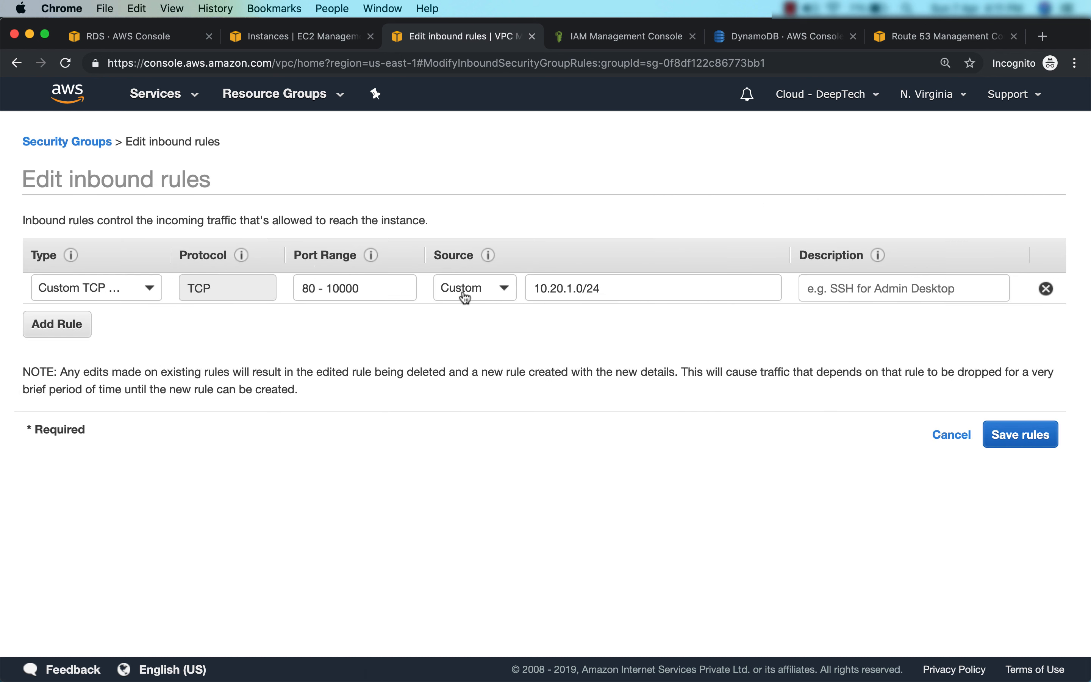
pyautogui.doubleClick(309, 289)
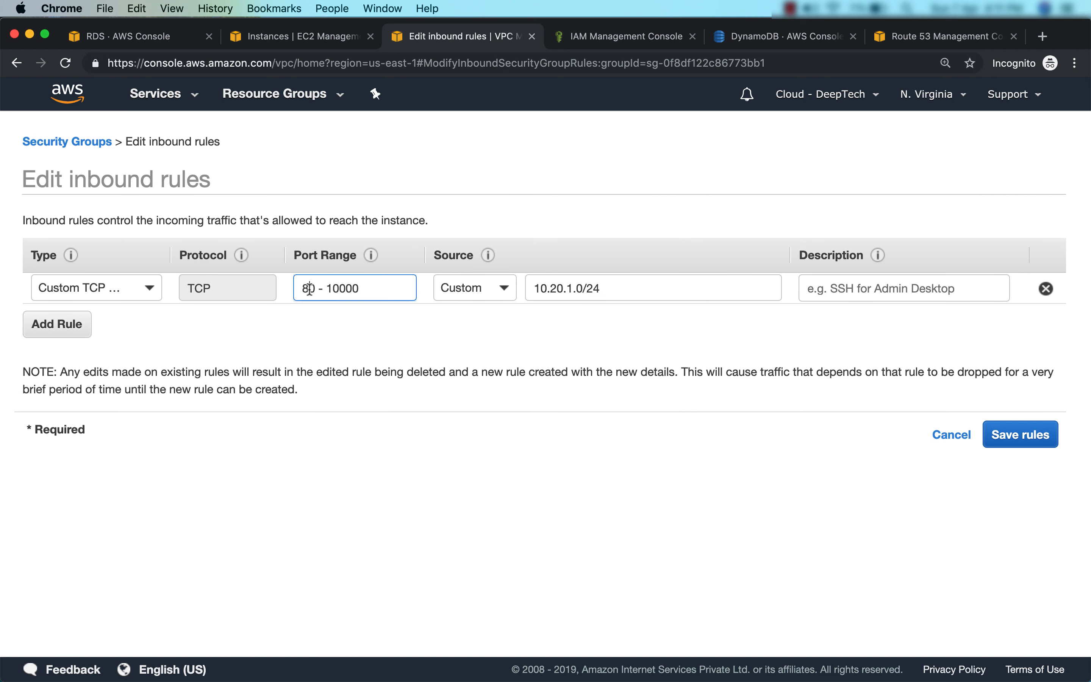
pyautogui.press('BackSpace')
pyautogui.write('20')
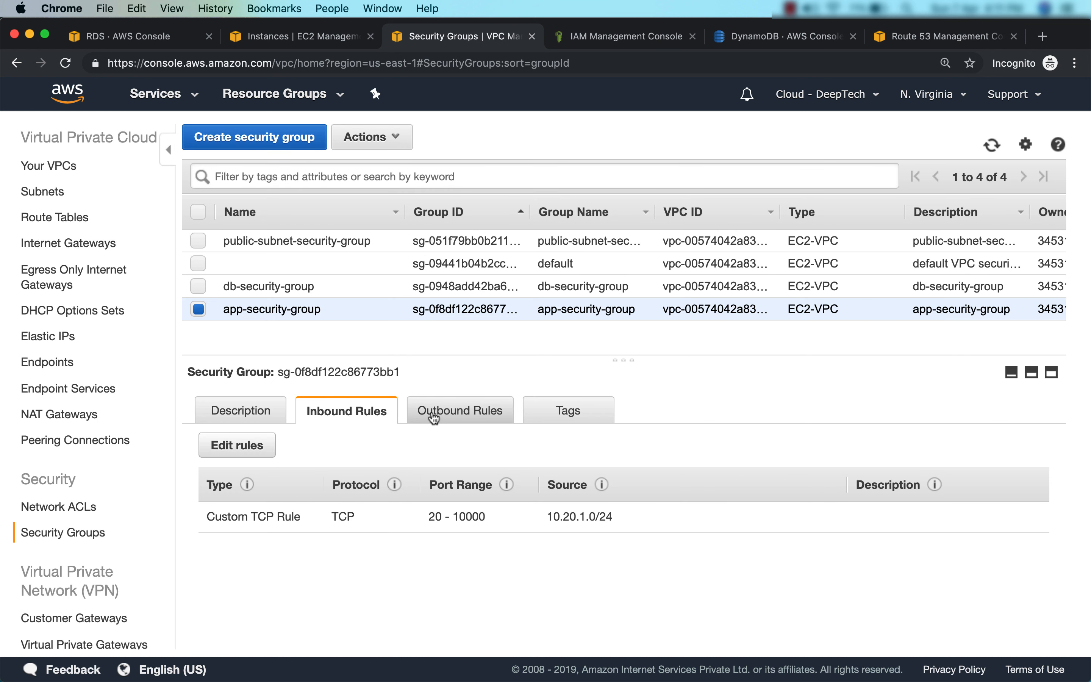
# Review app-security-group's outbound rules and the inbound and outbound rules of the app-subnet-nacl network ACL
pyautogui.click(434, 416)
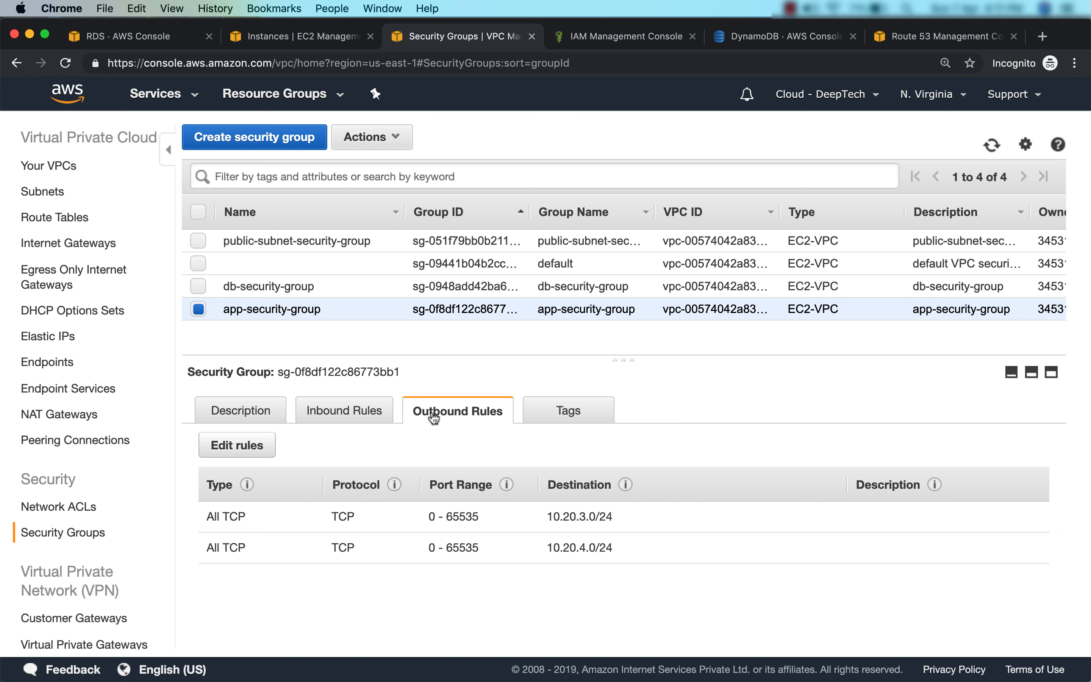
pyautogui.click(80, 509)
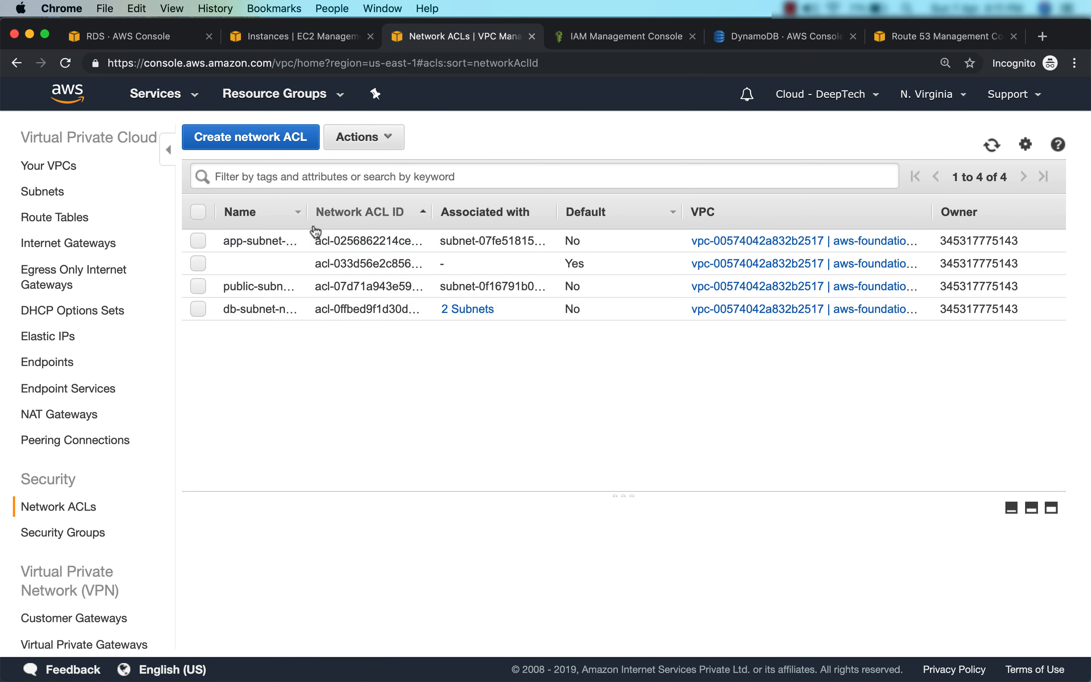
pyautogui.moveTo(305, 215); pyautogui.dragTo(358, 216)
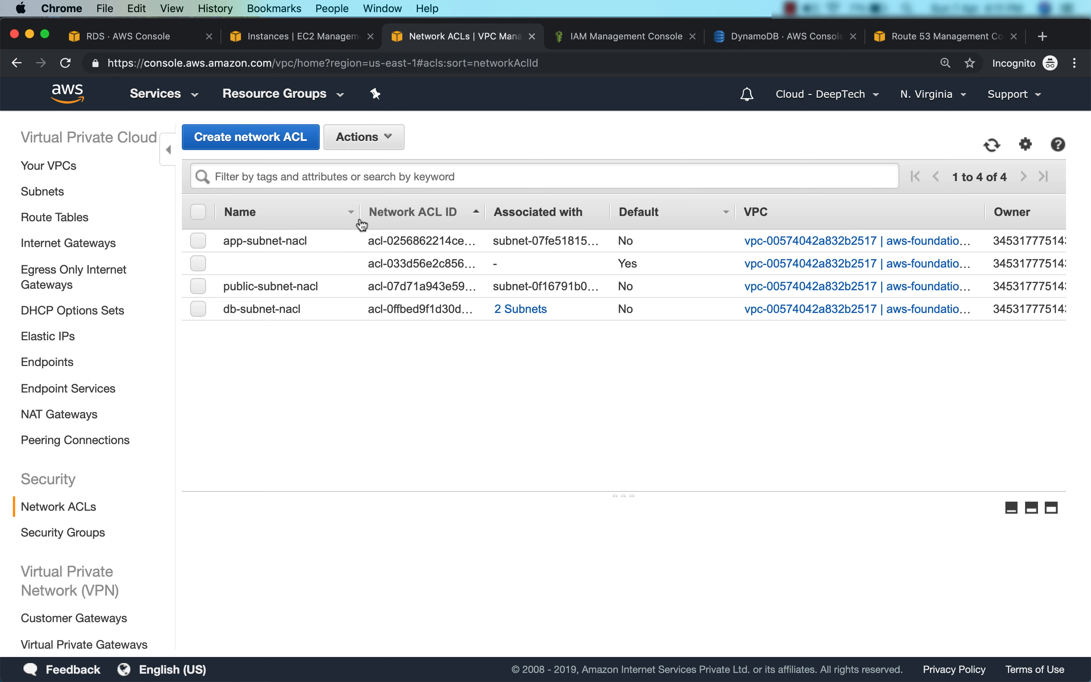
pyautogui.click(328, 240)
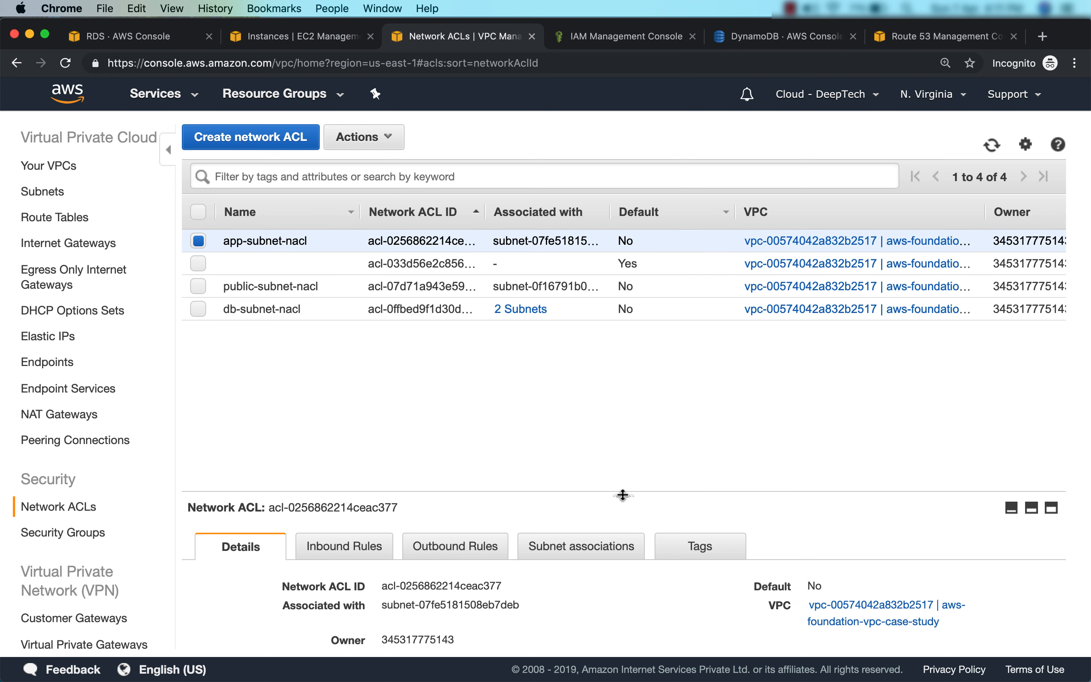
pyautogui.click(348, 547)
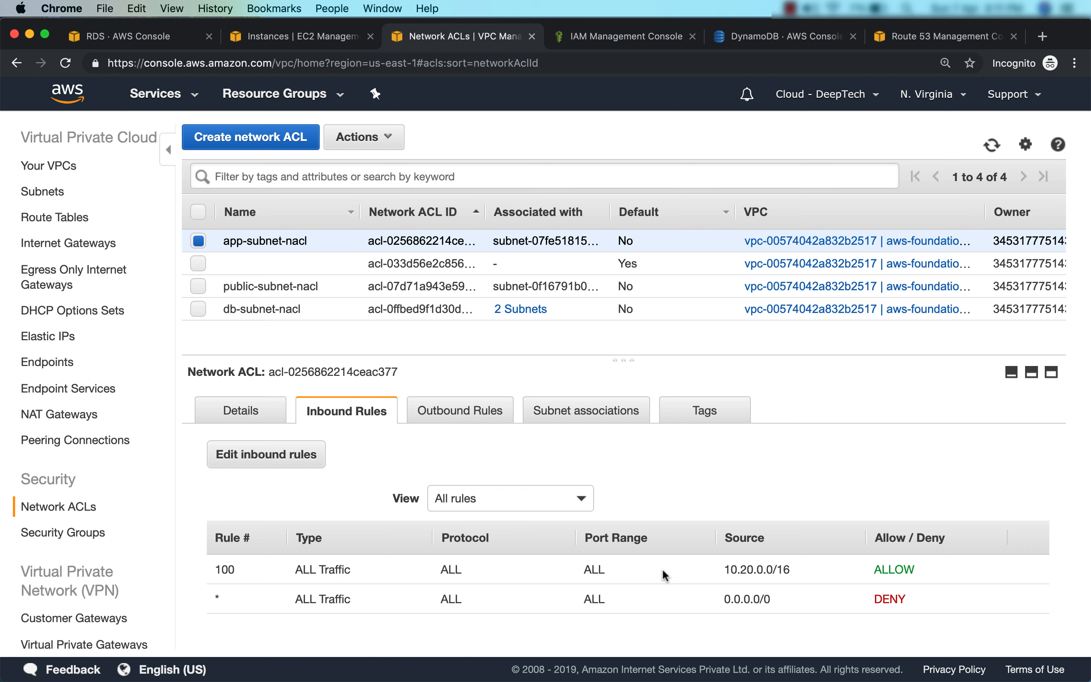
pyautogui.click(462, 417)
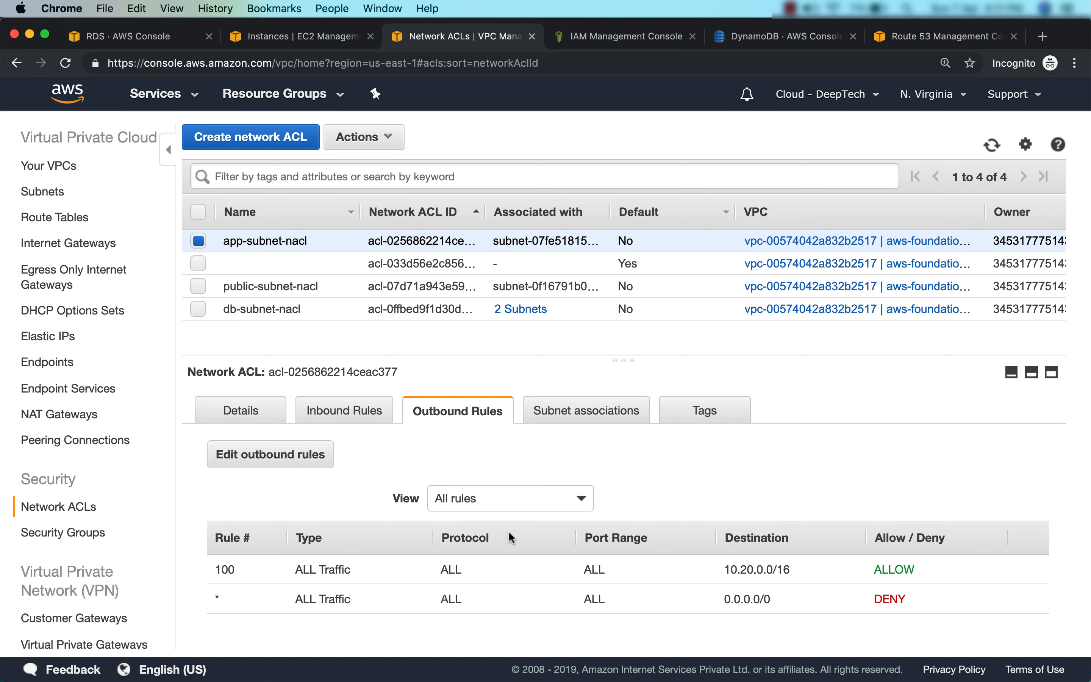
# Return to the EC2 instances and examine the details of ApplicationEC2Instance and the AwsFoundation - Bastion Host
pyautogui.click(287, 38)
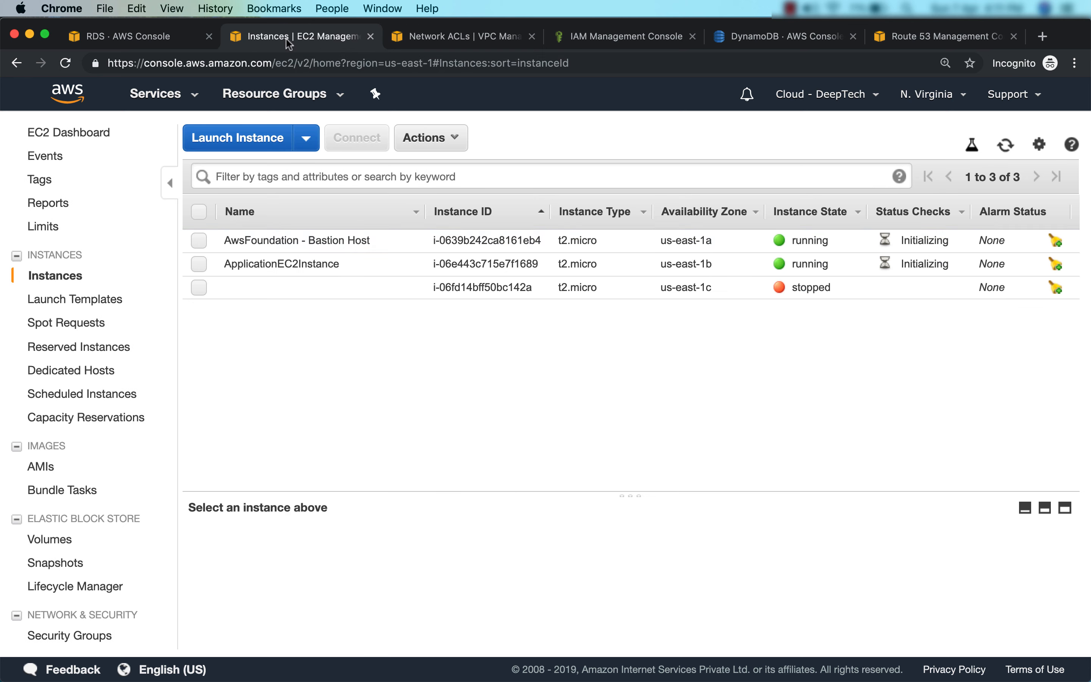
pyautogui.click(261, 269)
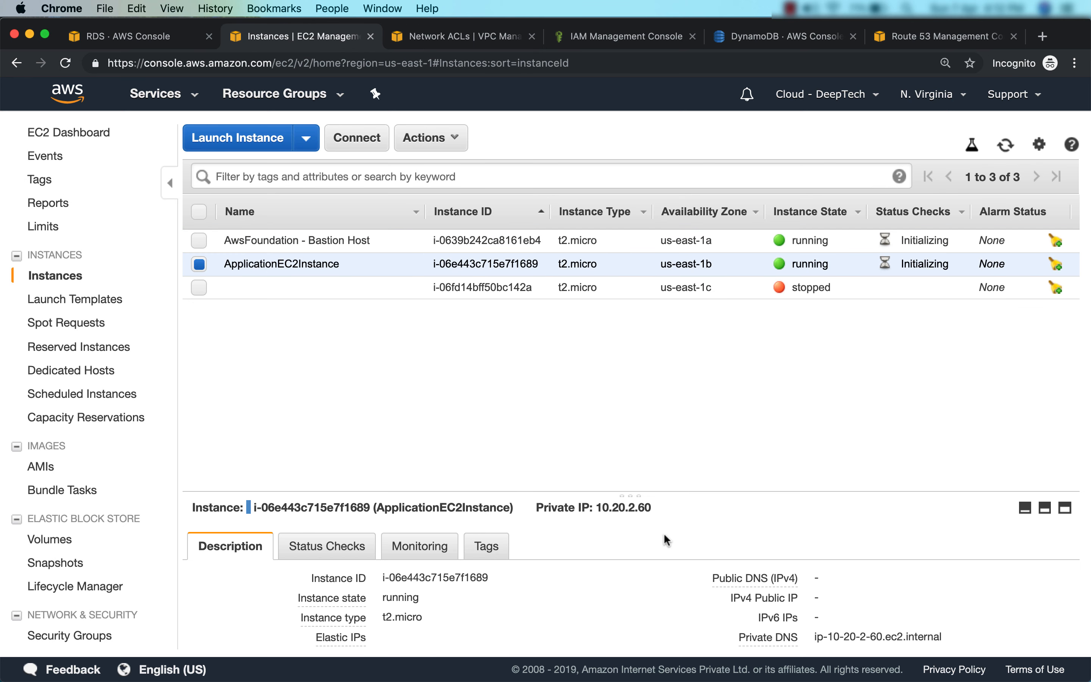
pyautogui.moveTo(650, 493); pyautogui.dragTo(743, 355)
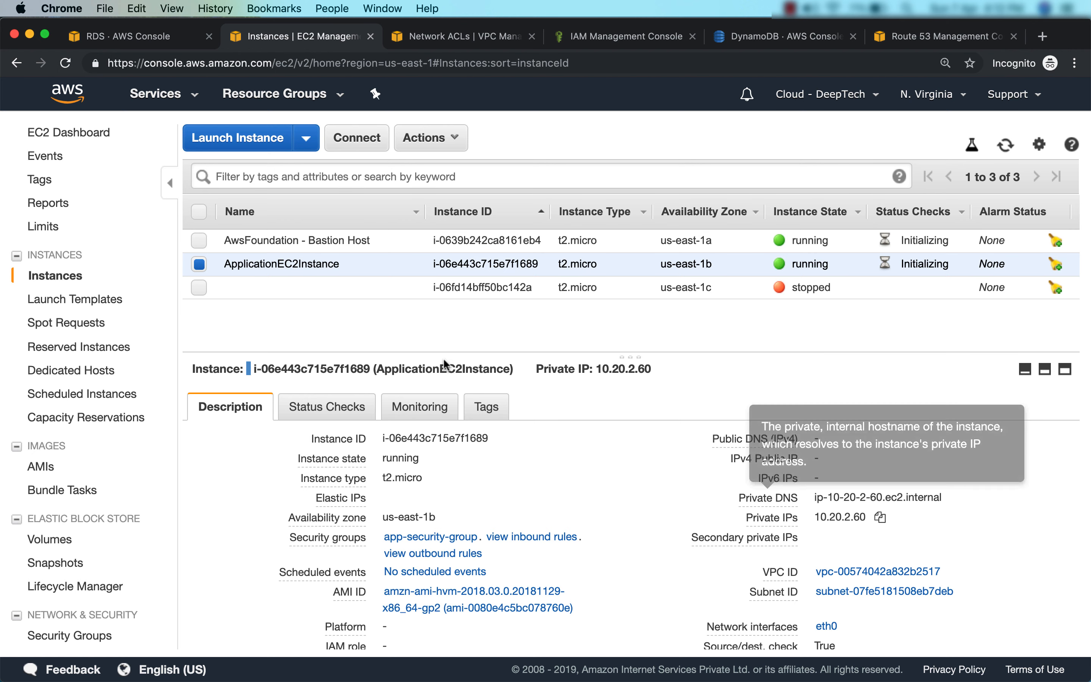
pyautogui.click(383, 246)
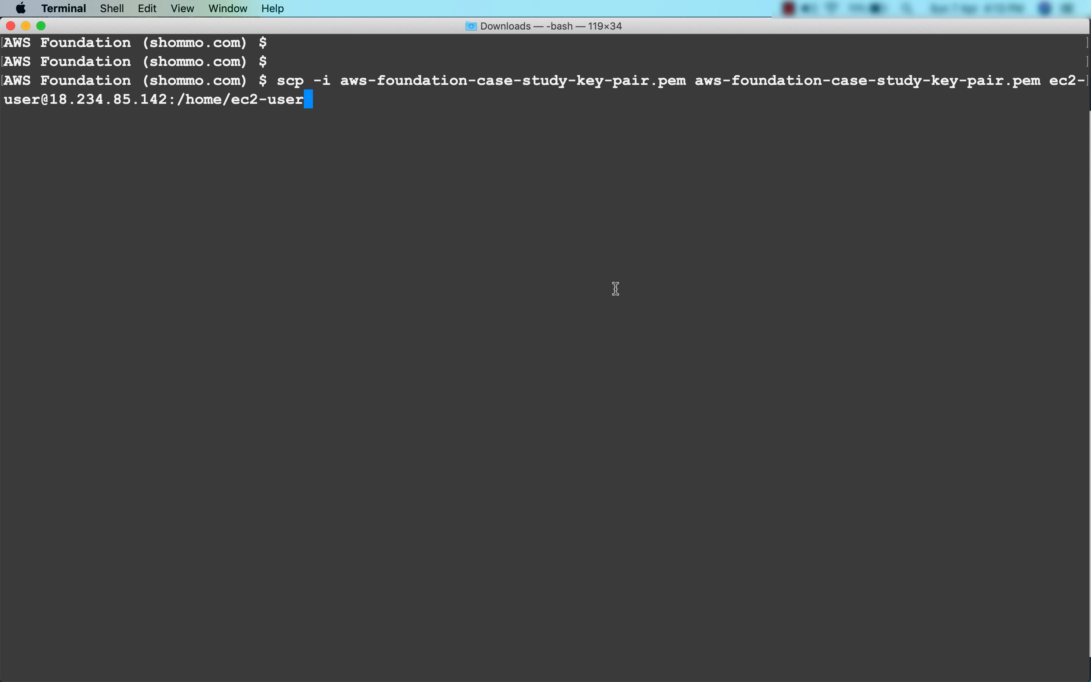
# Switch to Terminal and use scp to copy aws-foundation-case-study-key-pair.pem to /home/ec2-user on the bastion host at 18.234.85.142, accepting the host key
pyautogui.press('Return')
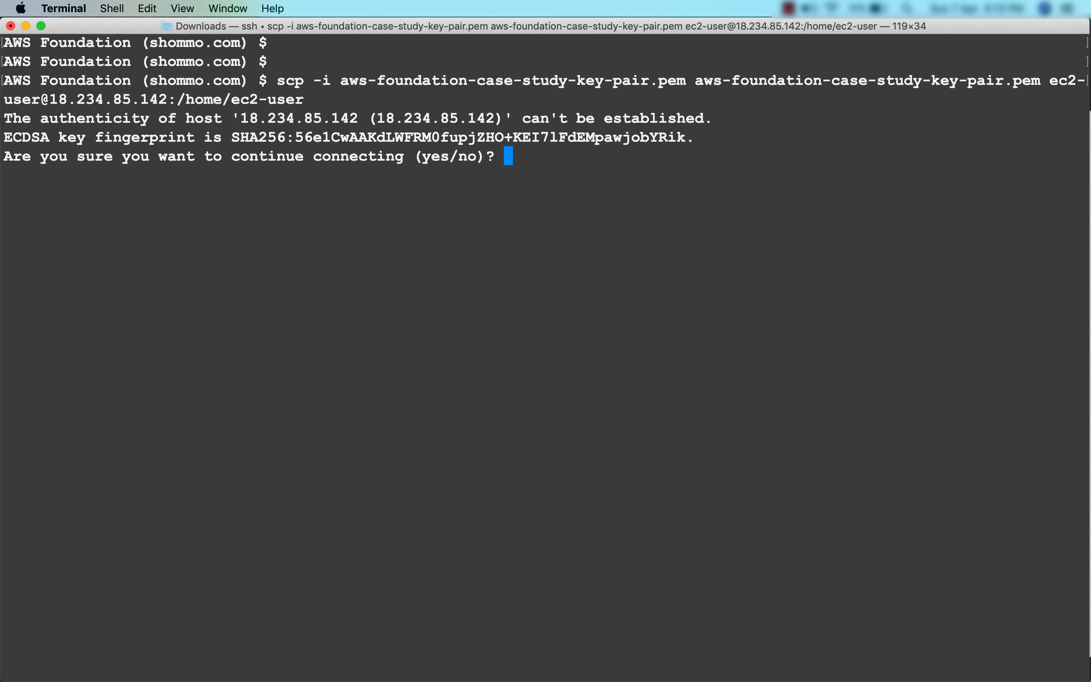
pyautogui.write('yes')
pyautogui.press('Return')
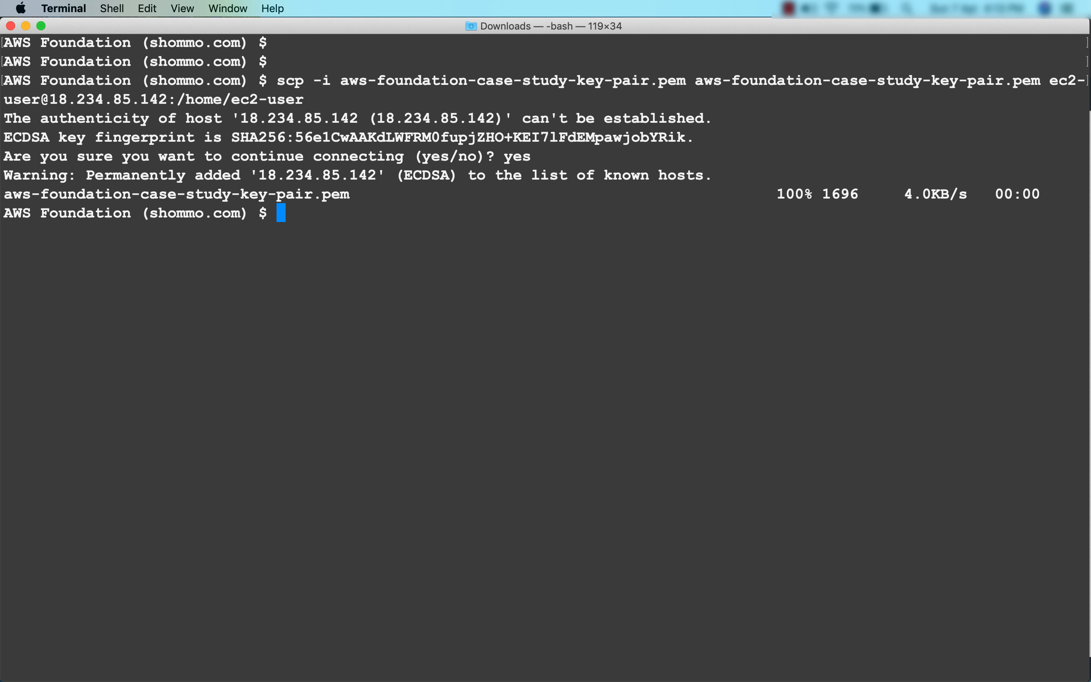
# Connect over SSH to the bastion host at 18.234.85.142 as ec2-user with aws-foundation-case-study-key-pair.pem and list its home directory in long format
pyautogui.press('Return')
pyautogui.write('ssh -')
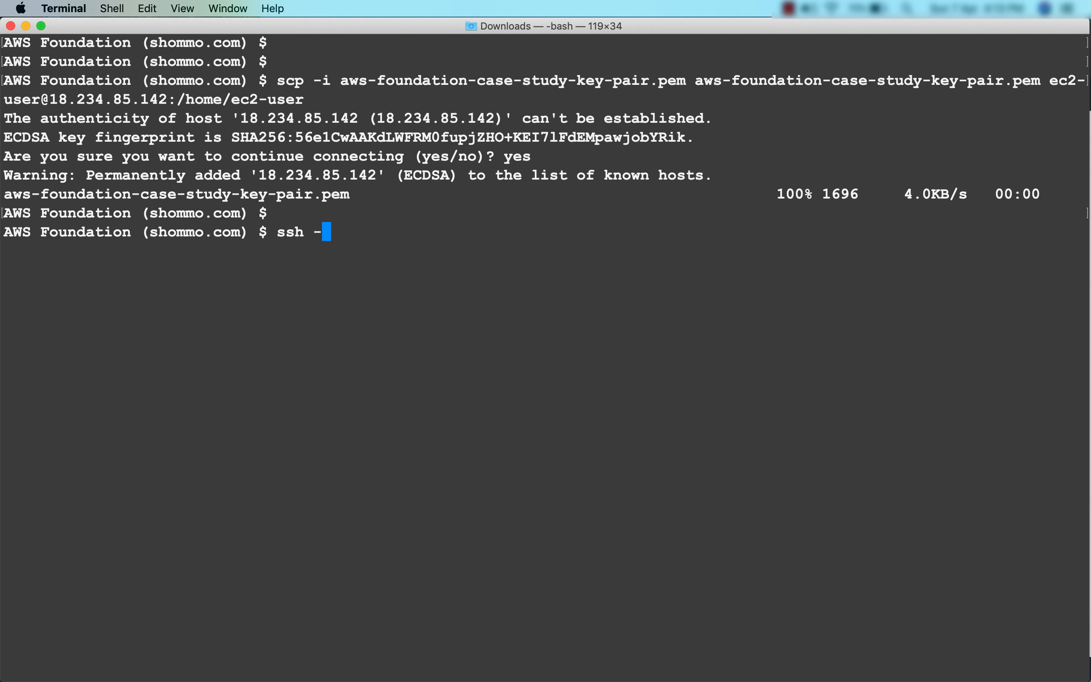
pyautogui.write('i')
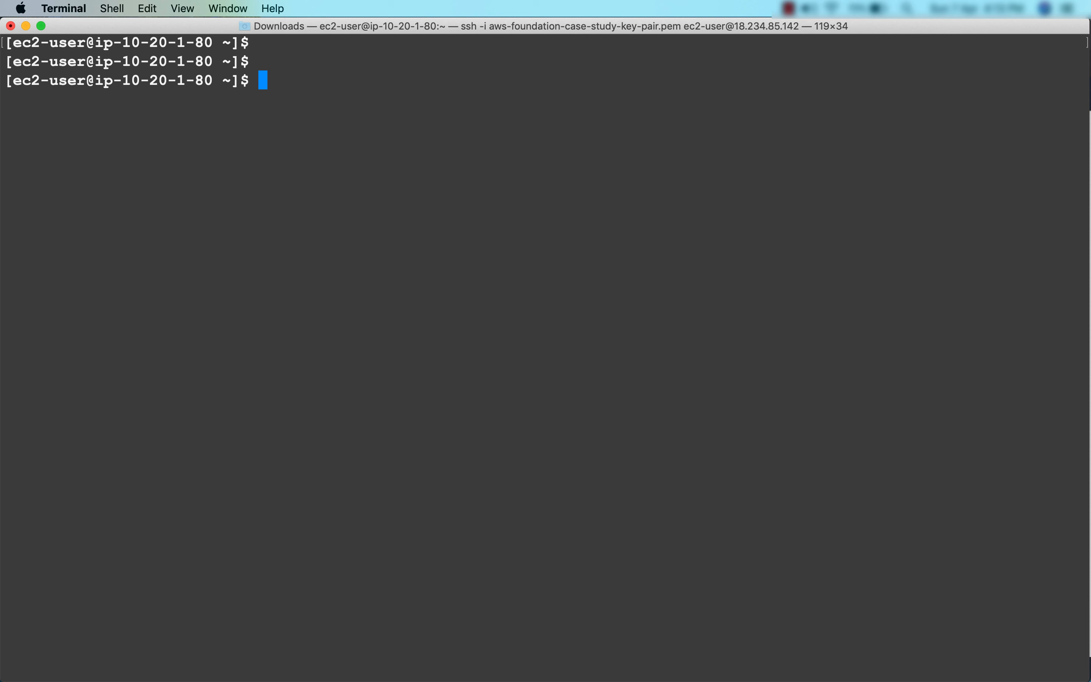
pyautogui.write('ls -l')
pyautogui.press('Return')
pyautogui.press('Return')
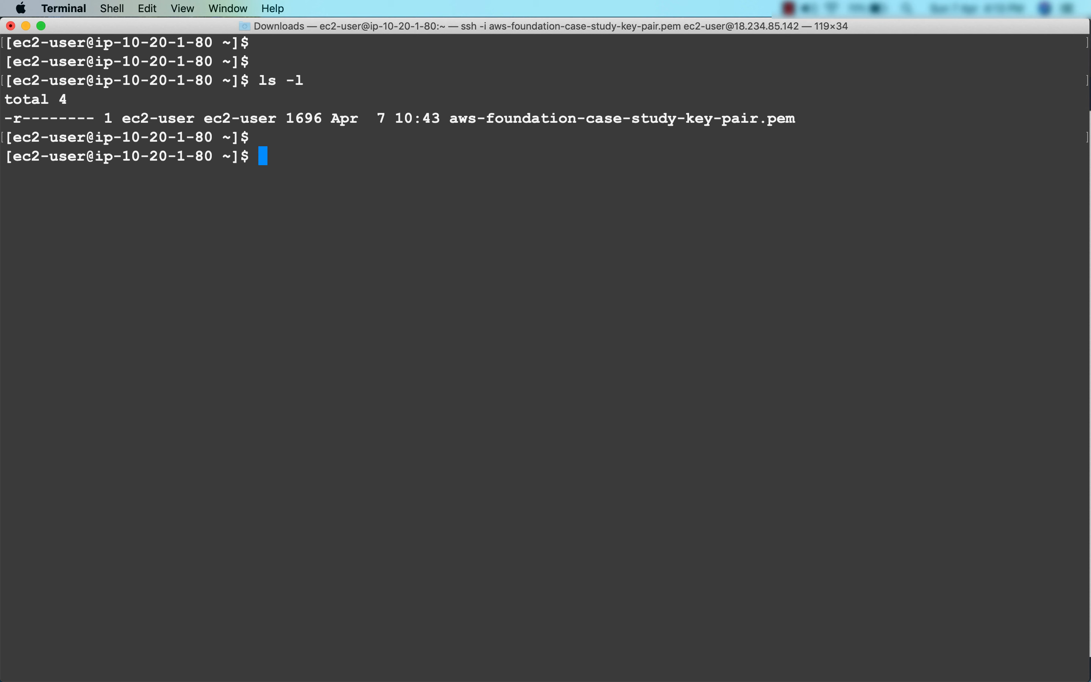
# From the bastion host, SSH into the application instance at 10.20.2.60 as ec2-user with aws-foundation-case-study-key-pair.pem, accepting the host key
pyautogui.write('ssh -i aws')
pyautogui.press('Tab')
pyautogui.write('ec2-usewr')
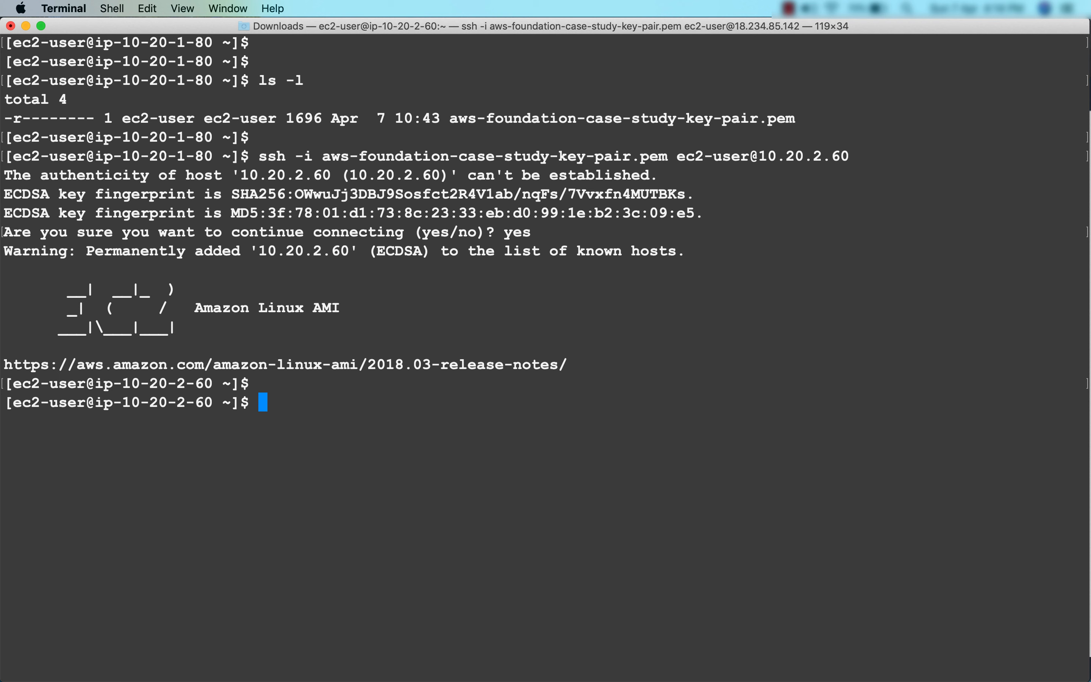
# Check the Python and MySQL versions on the application instance
pyautogui.write('python --version')
pyautogui.press('Return')
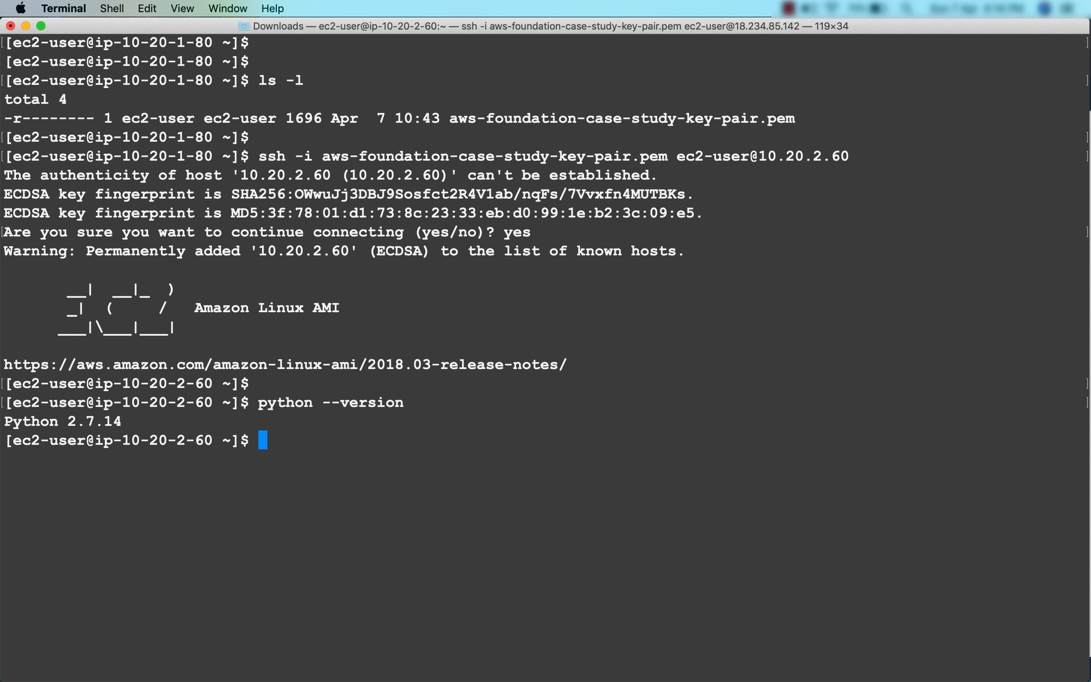
pyautogui.write('mysql --version')
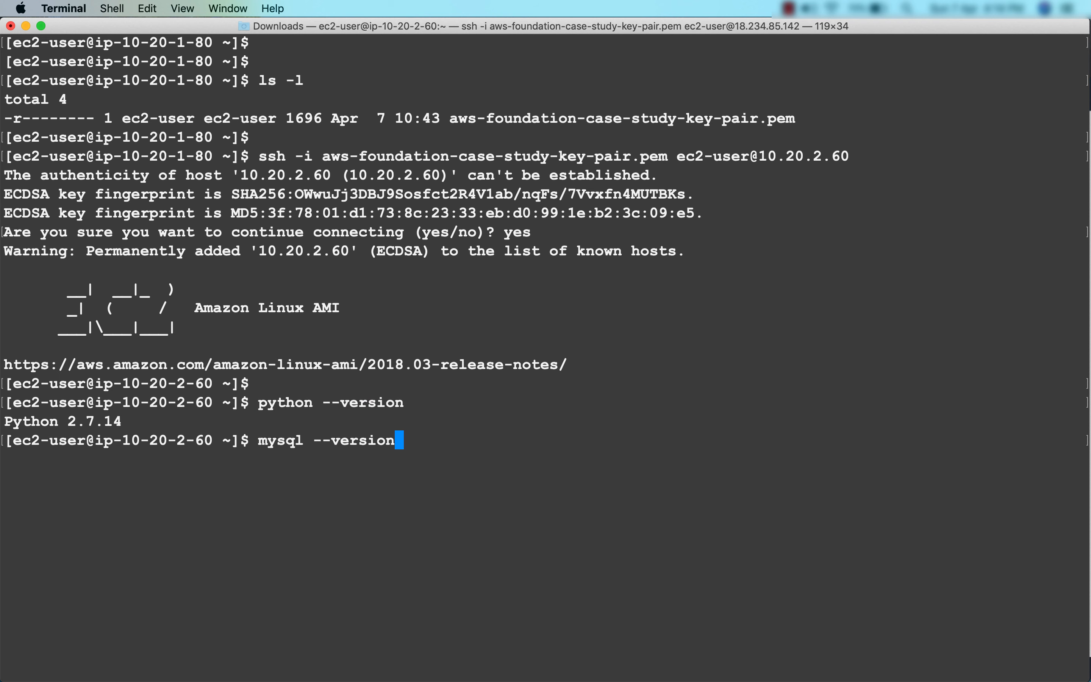
pyautogui.press('Return')
pyautogui.press('Return')
pyautogui.press('Return')
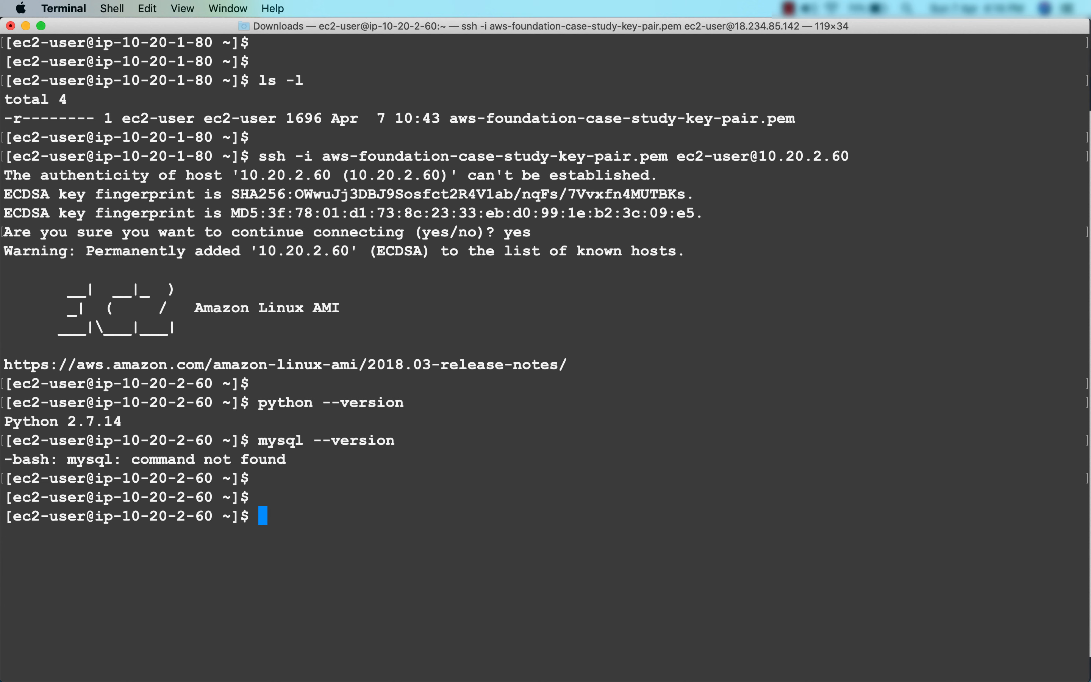
# Clear the terminal and try to install the mysql package with sudo yum install -y, then interrupt the command
pyautogui.hotkey('ctrl', 'l')
pyautogui.press('Return')
pyautogui.press('Return')
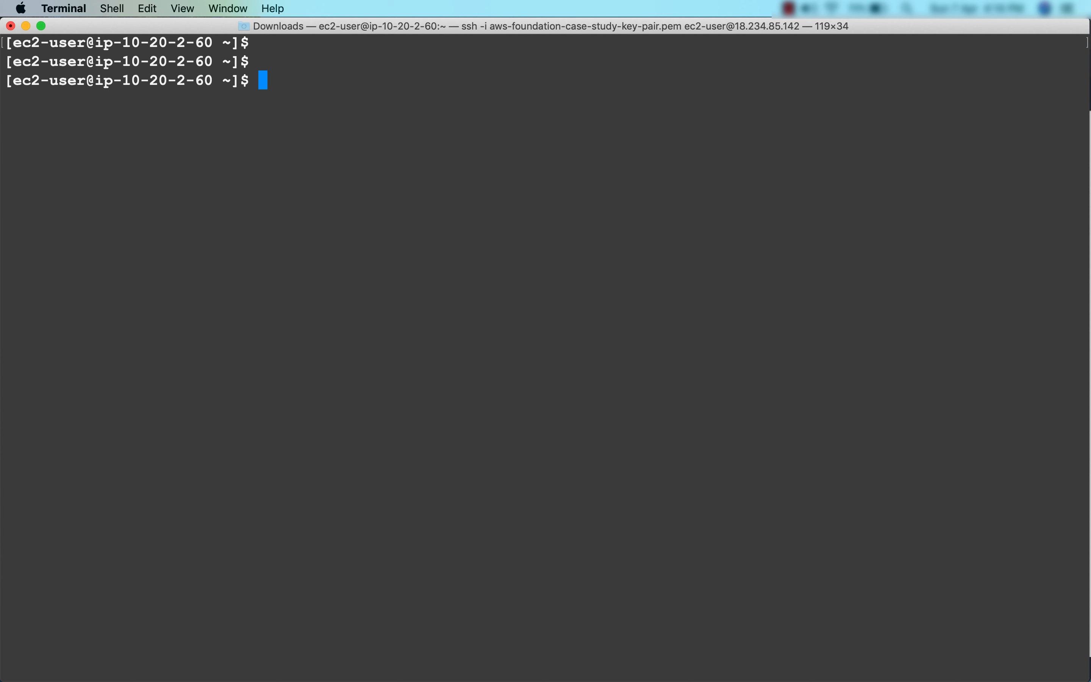
pyautogui.write('sudo yum install -y mysql')
pyautogui.press('Return')
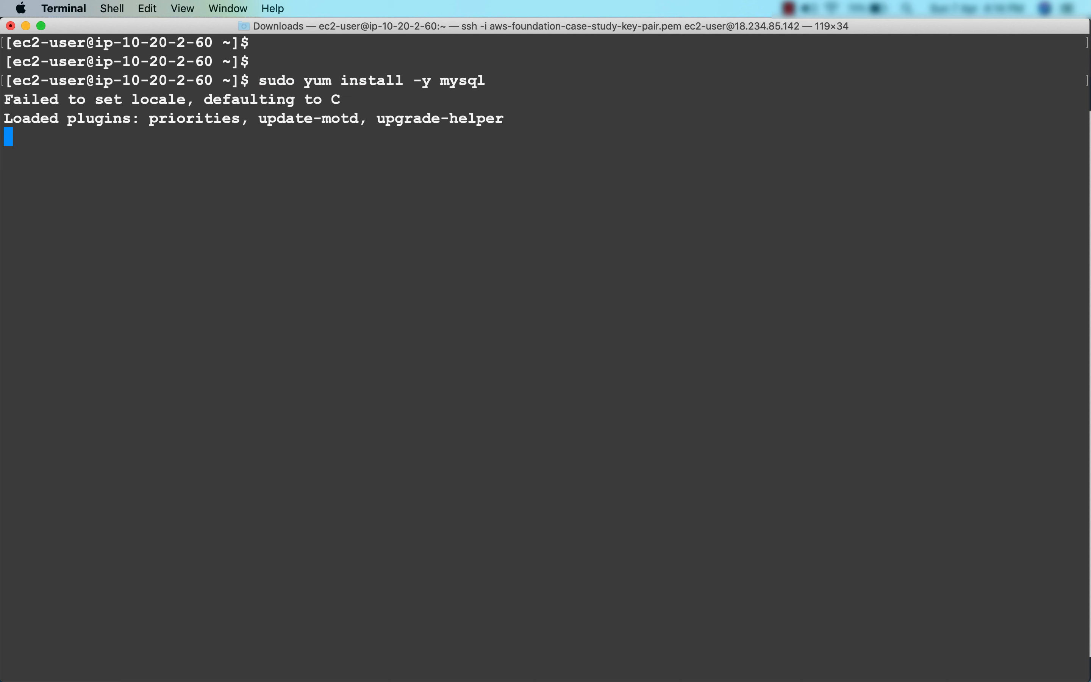
pyautogui.hotkey('ctrl', 'c')
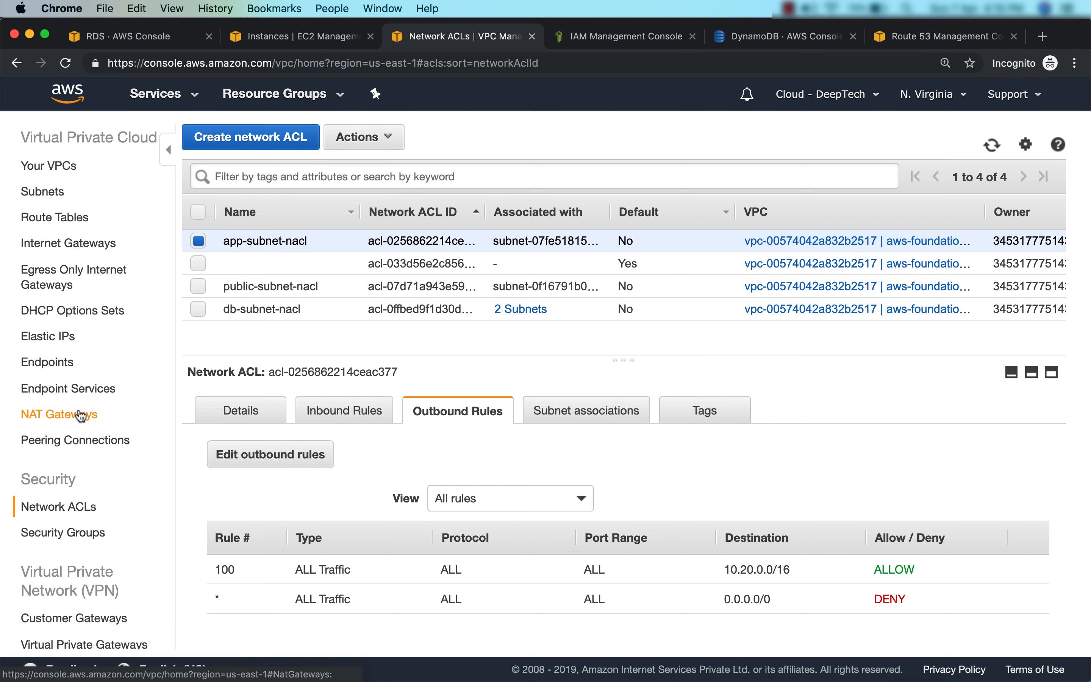
# Switch to the VPC console in Chrome and create a NAT gateway in public-subnet-1a with a newly created Elastic IP
pyautogui.click(81, 415)
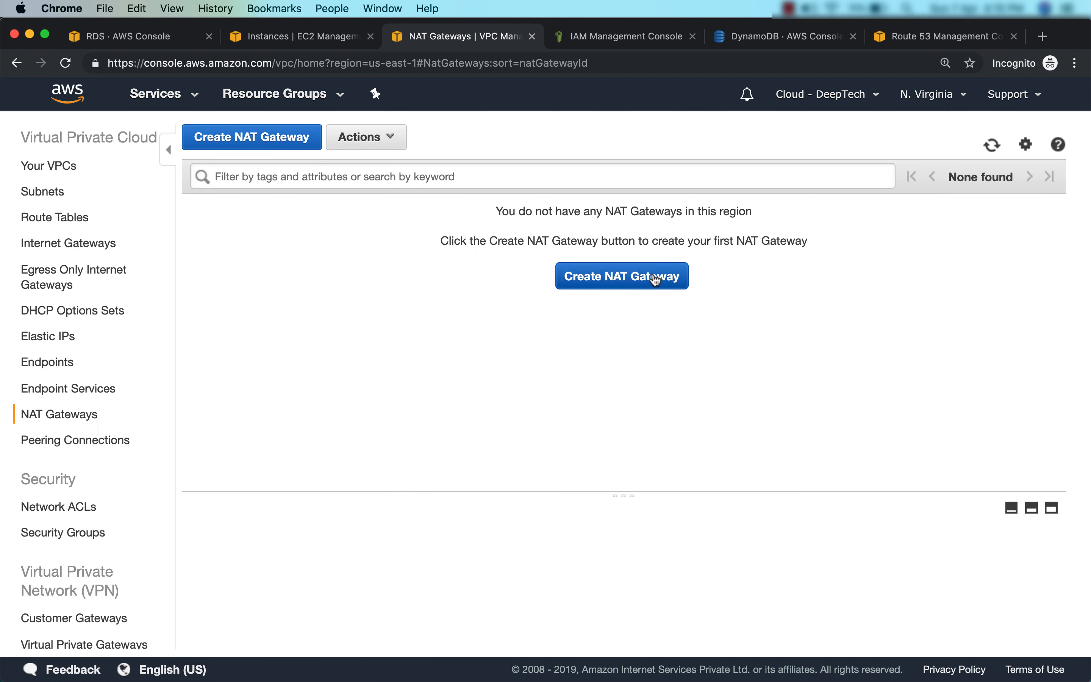
pyautogui.click(654, 276)
pyautogui.click(496, 263)
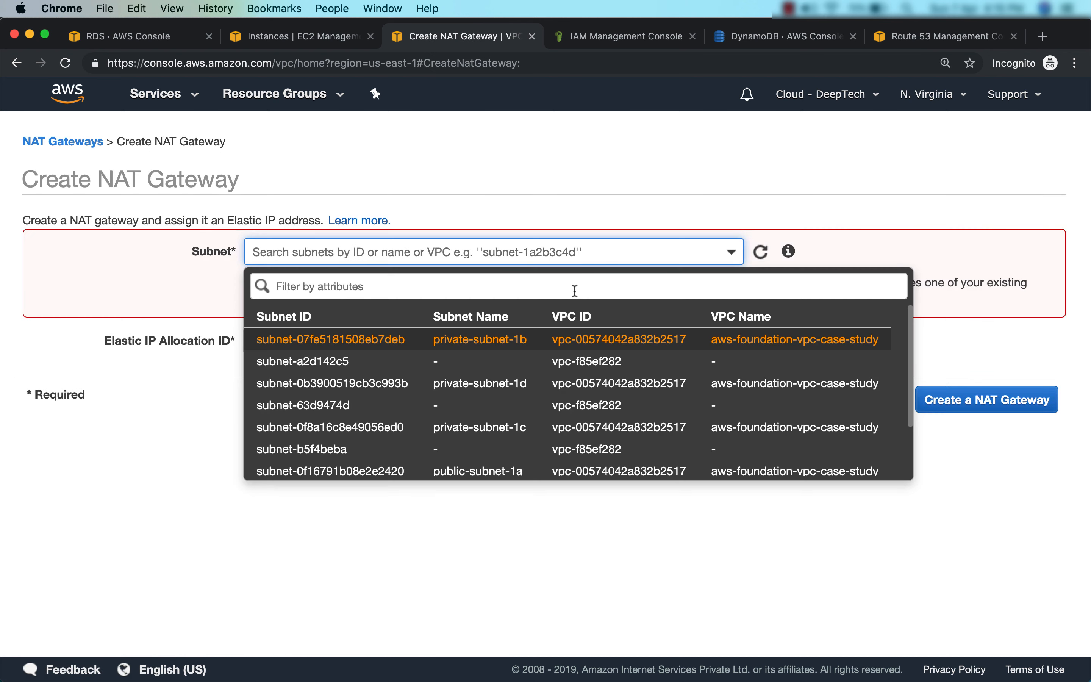
pyautogui.scroll(-2, 559, 349)
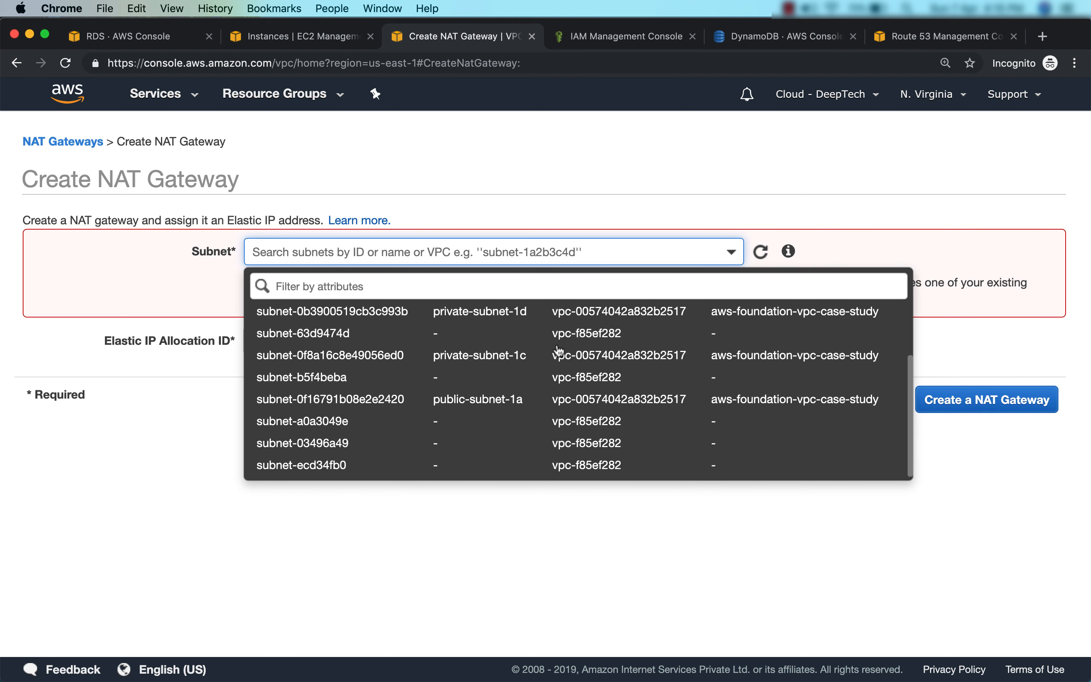
pyautogui.click(571, 408)
pyautogui.click(469, 294)
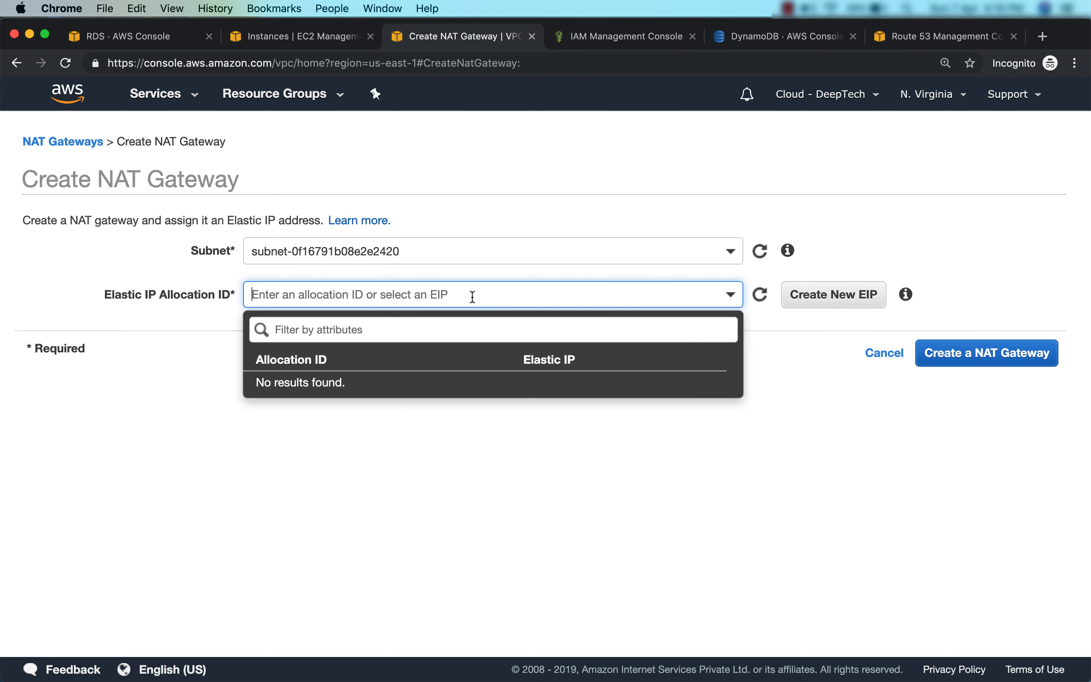
pyautogui.click(484, 597)
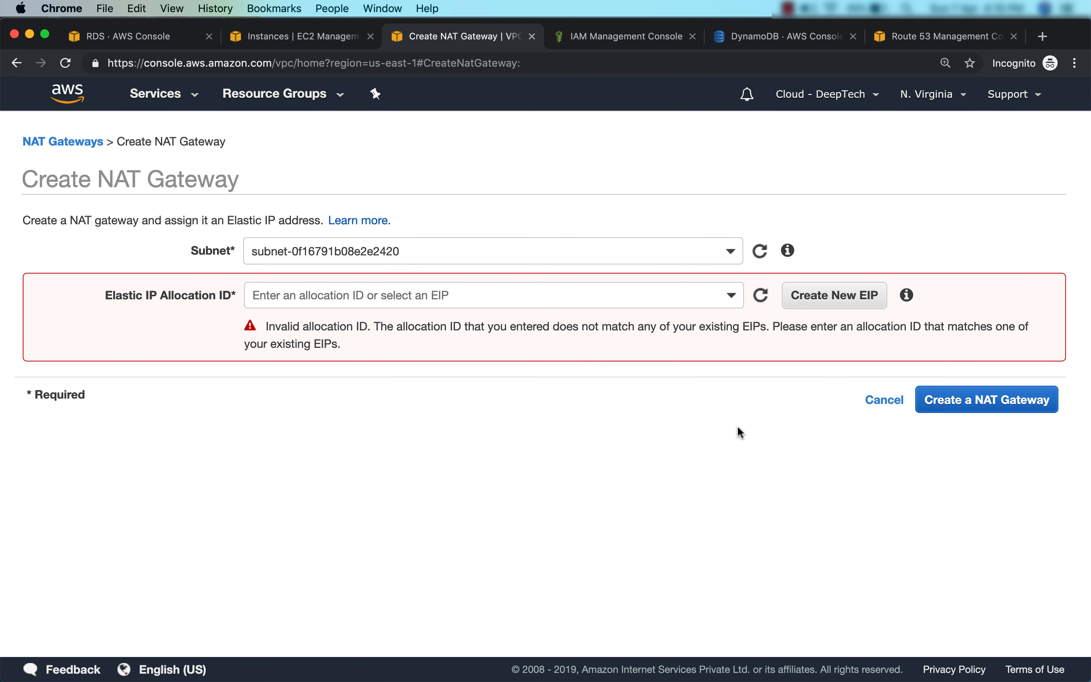
pyautogui.click(806, 294)
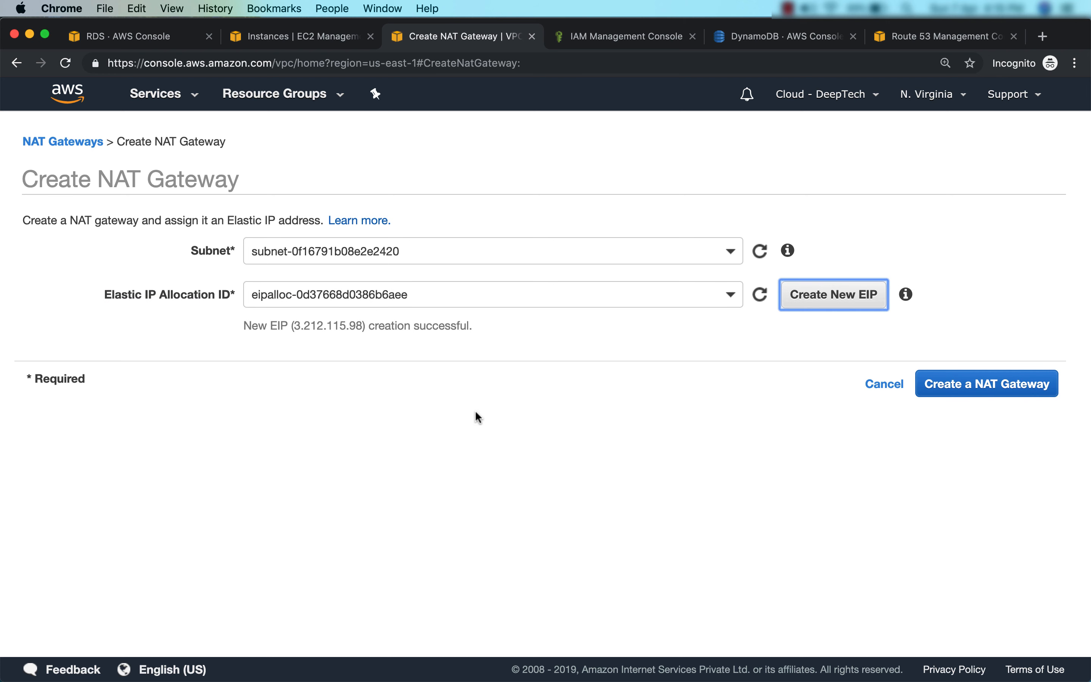
pyautogui.click(984, 384)
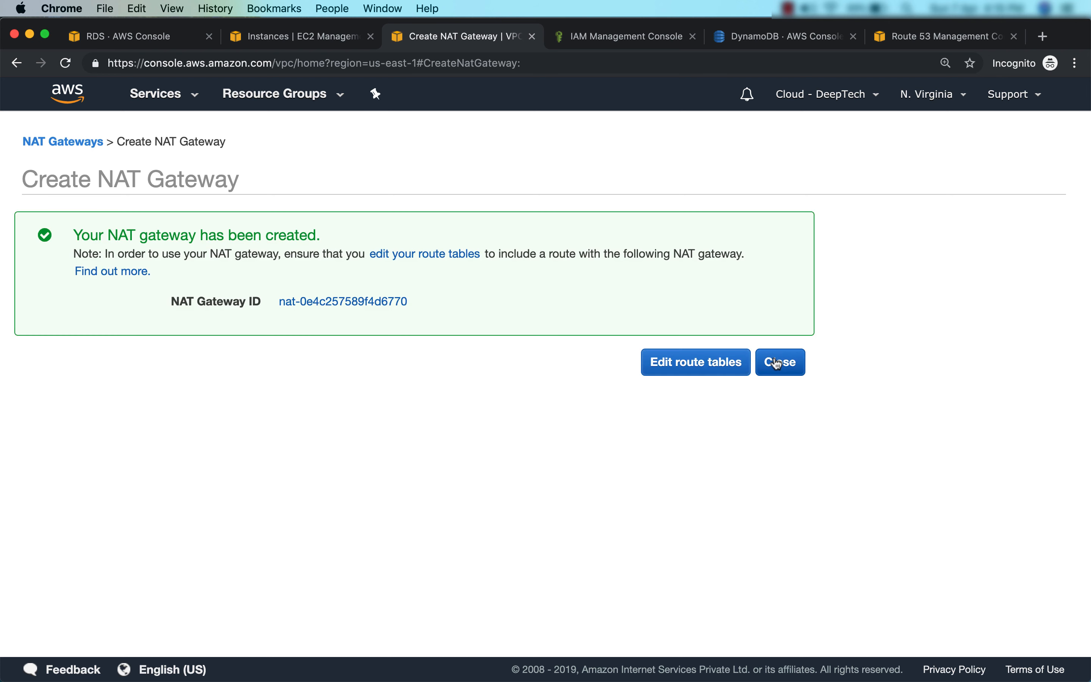
pyautogui.click(779, 360)
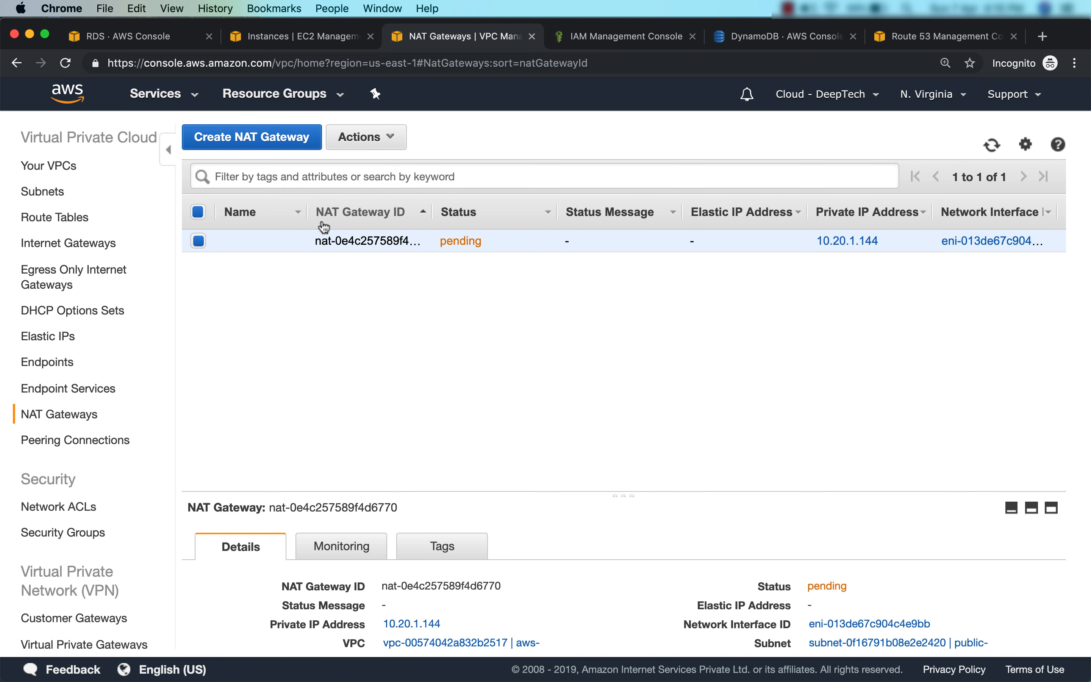
# Name the new NAT gateway aws-foundation-nat-gtw
pyautogui.moveTo(302, 215); pyautogui.dragTo(454, 243)
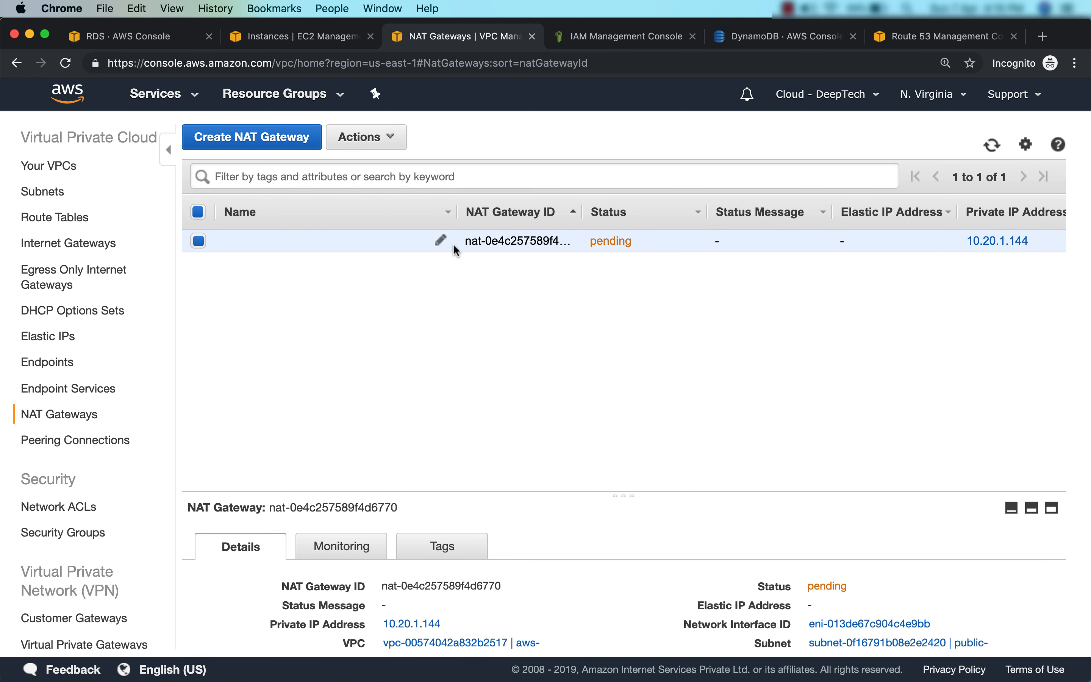
pyautogui.click(442, 244)
pyautogui.write('aws-foundation-nat-gtw')
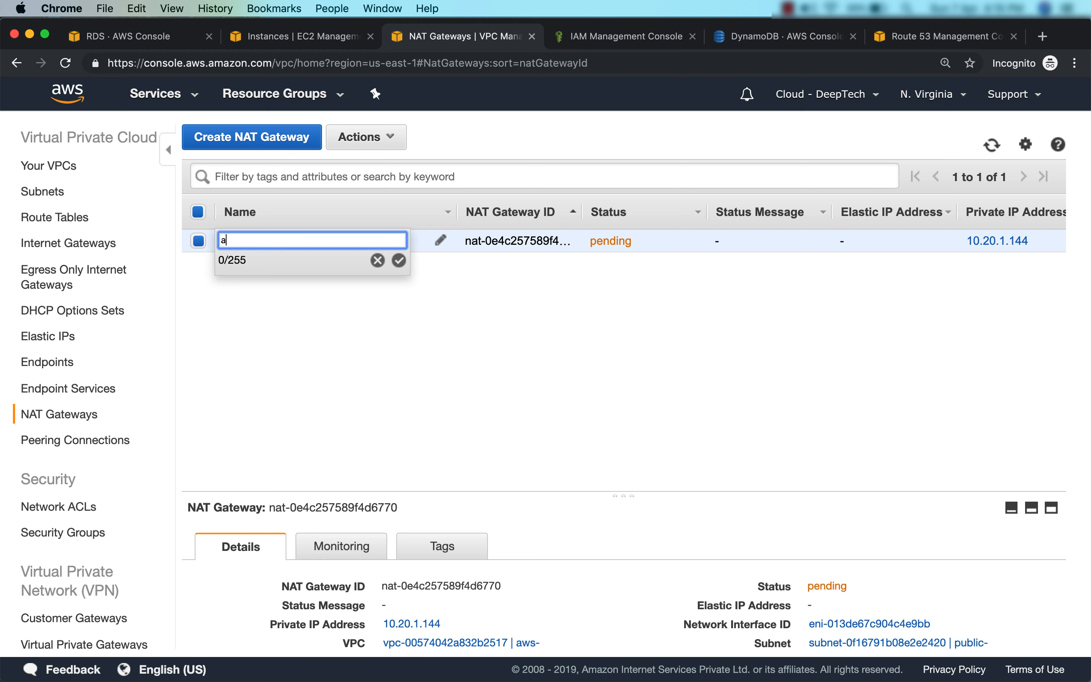
pyautogui.press('Return')
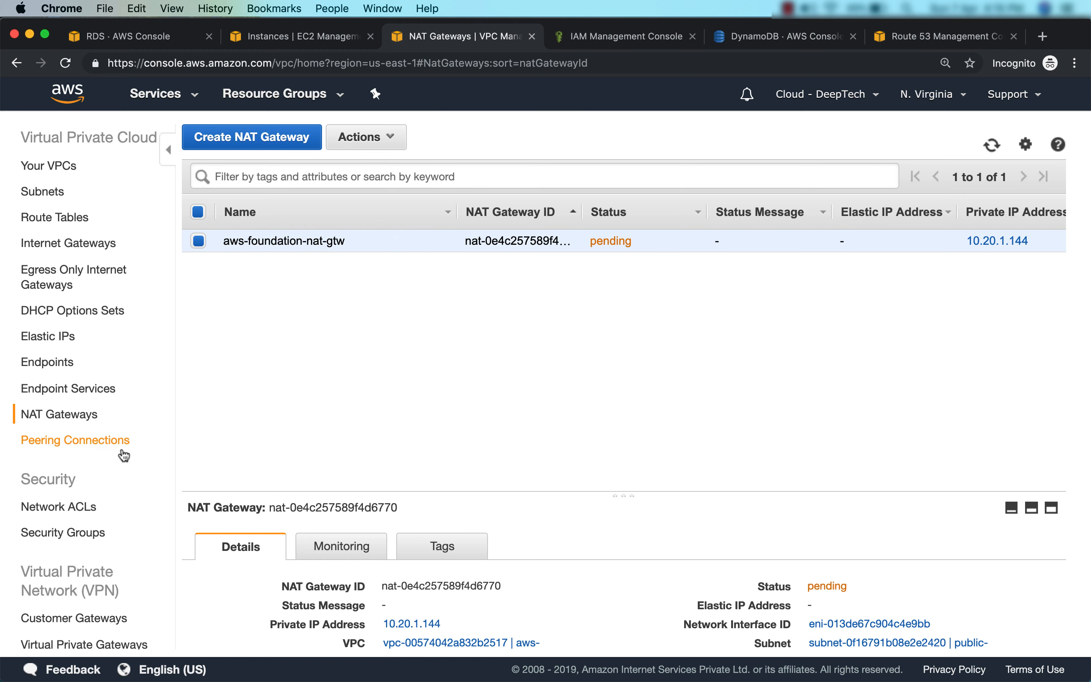
# Open the VPC's route tables, sort them by name, and examine the routes of public-route-table
pyautogui.scroll(-2, 121, 450)
pyautogui.scroll(3, 121, 447)
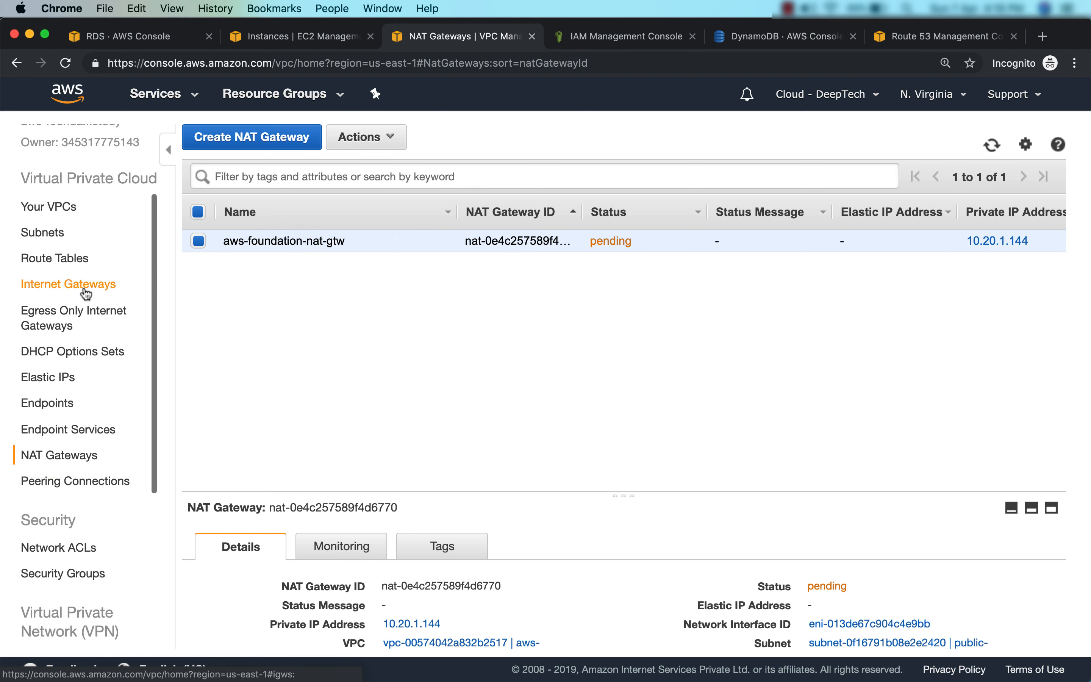
pyautogui.click(90, 264)
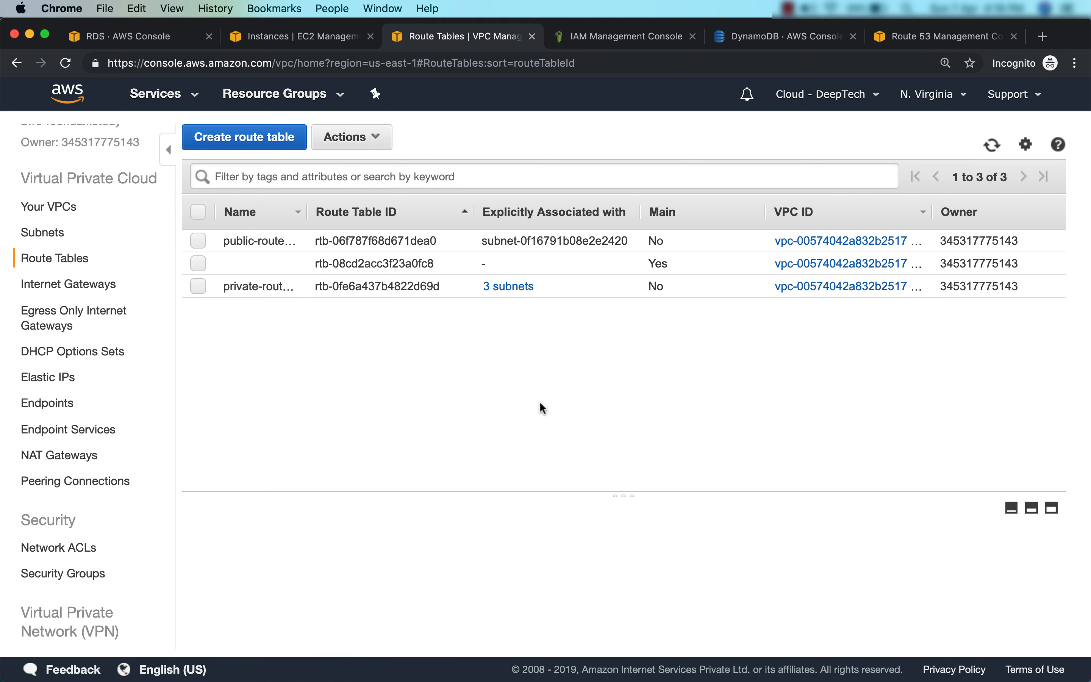
pyautogui.moveTo(604, 494); pyautogui.dragTo(661, 381)
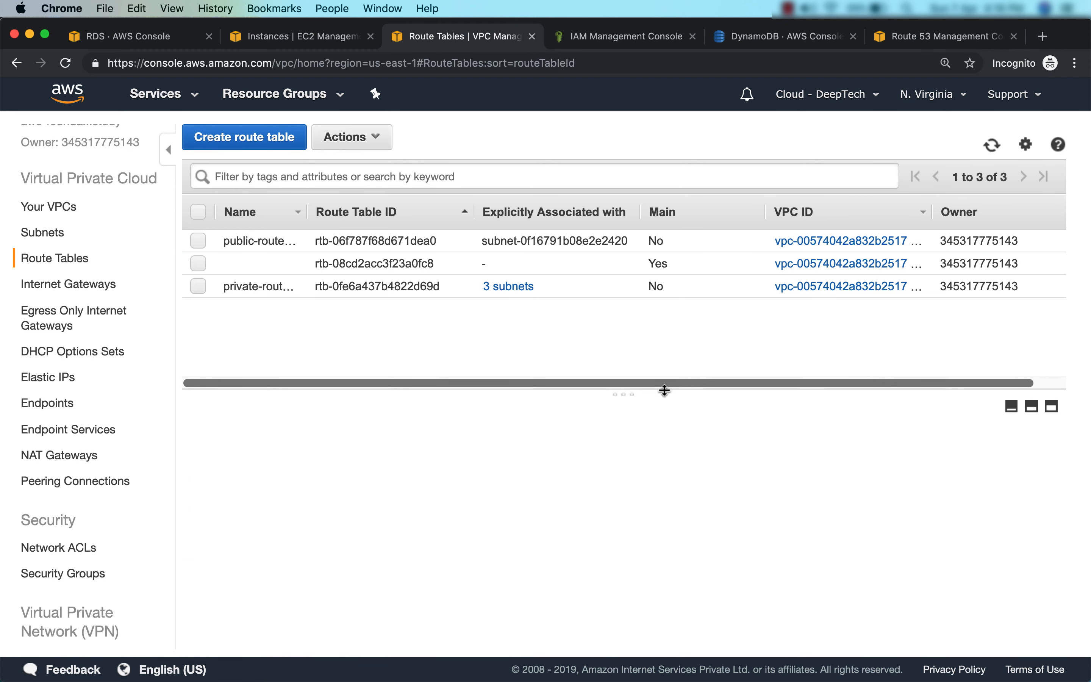
pyautogui.click(308, 213)
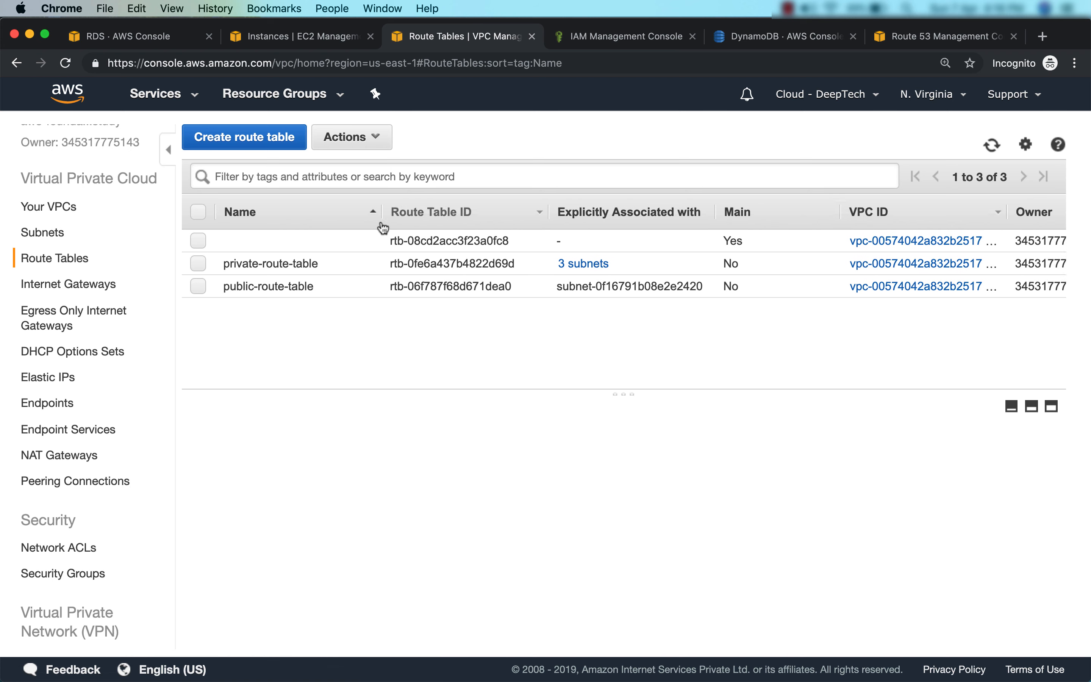
pyautogui.click(323, 289)
pyautogui.click(364, 438)
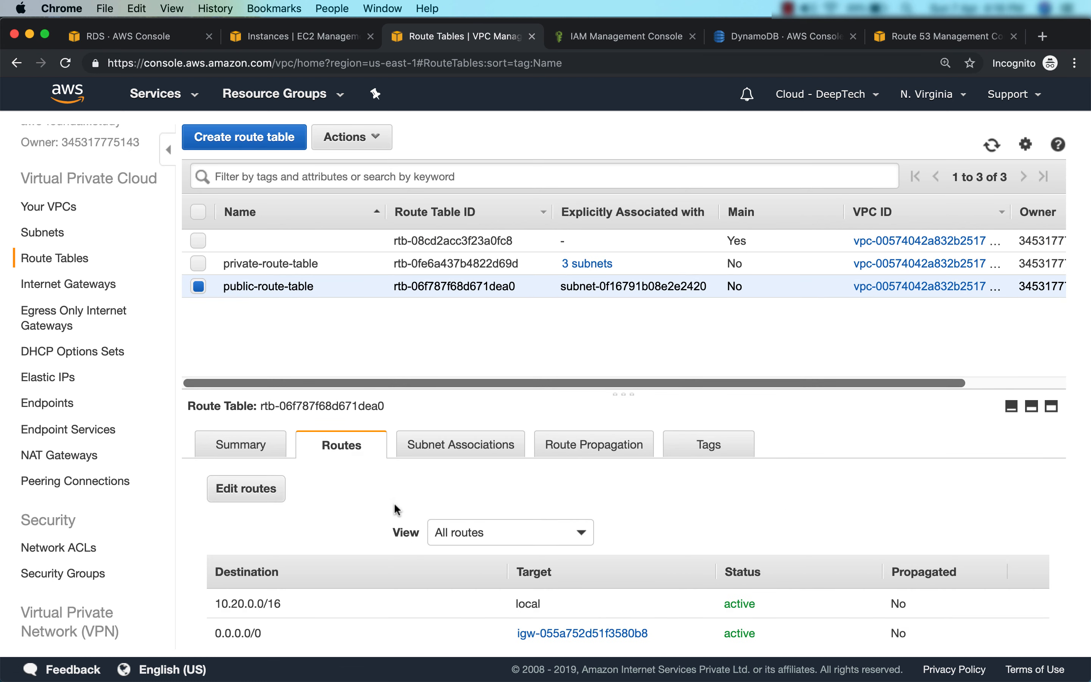
# Add a route to private-route-table with destination 0.0.0.0/0 and target NAT gateway nat-0e4c257589f4d6770, and save the routes
pyautogui.click(351, 266)
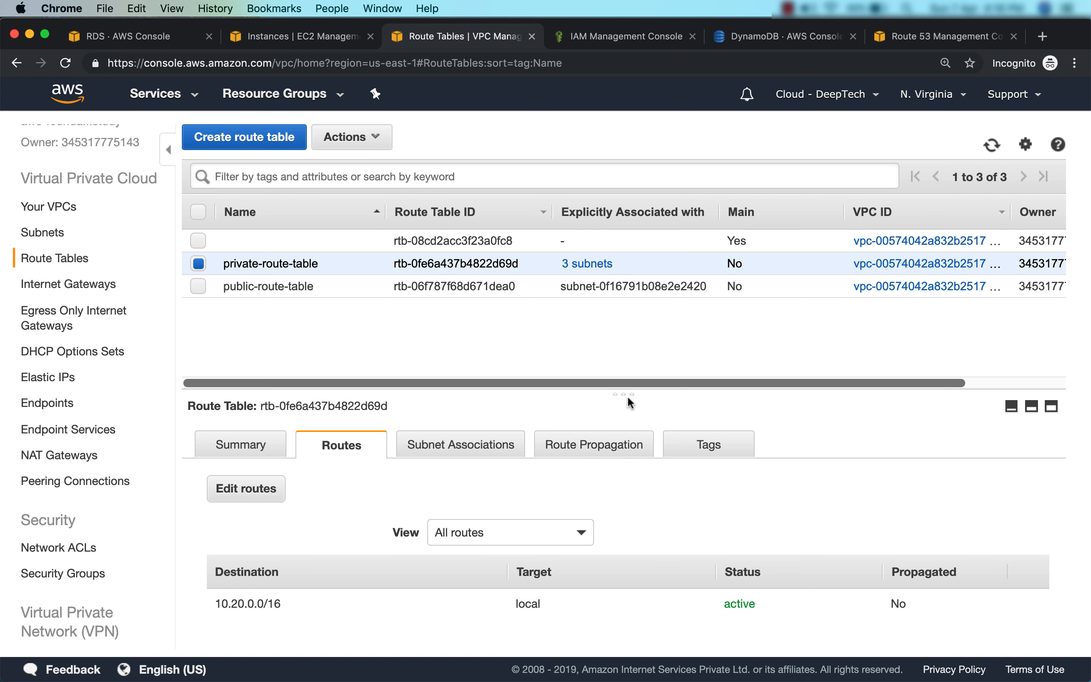
pyautogui.moveTo(626, 395); pyautogui.dragTo(643, 334)
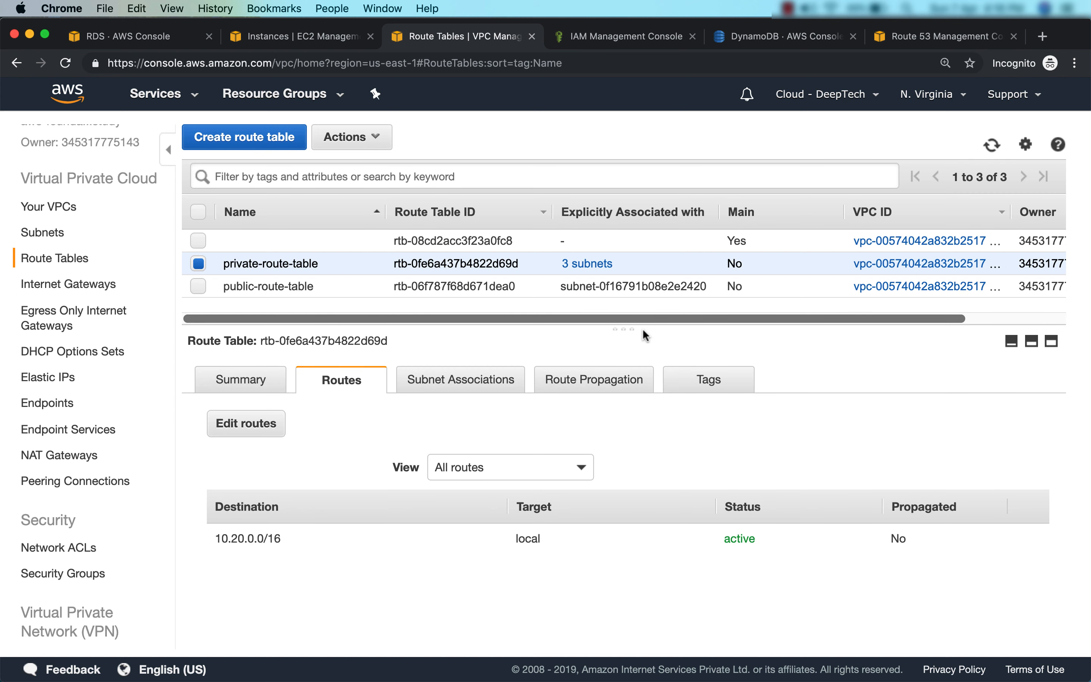
pyautogui.click(261, 423)
pyautogui.click(75, 305)
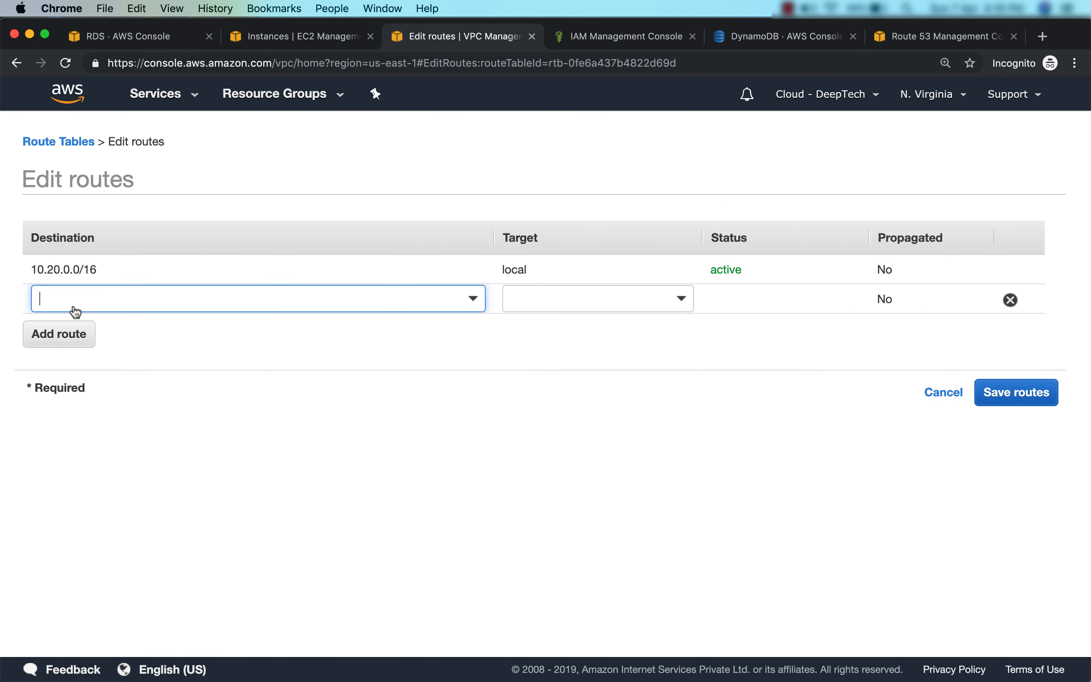
pyautogui.write('0.0.0')
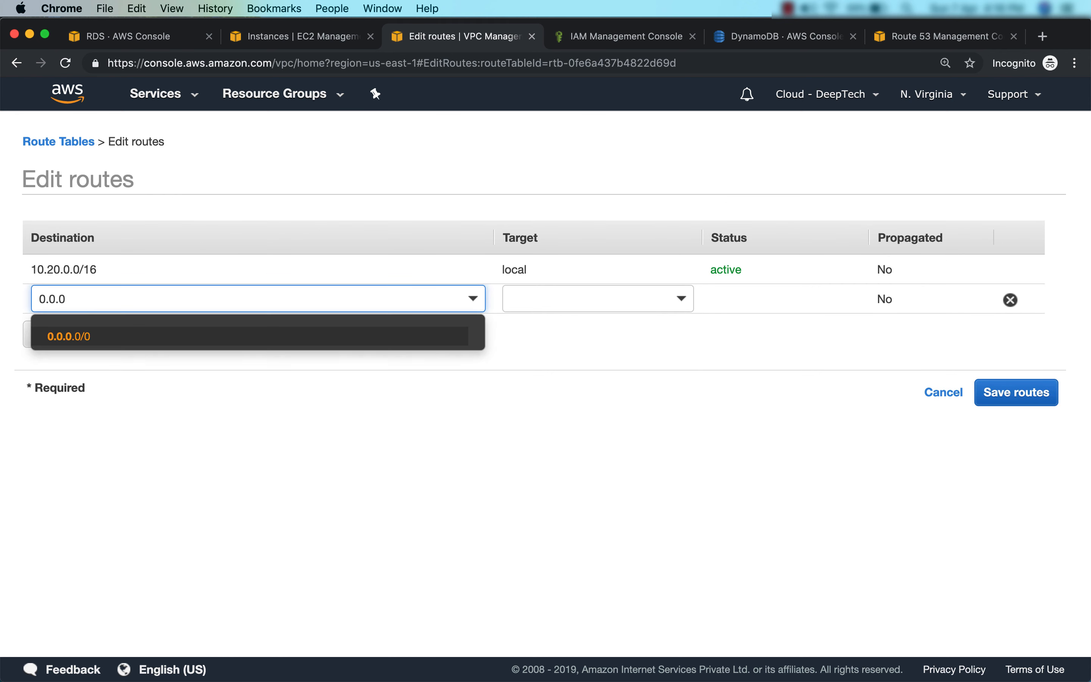
pyautogui.press('Return')
pyautogui.press('Tab')
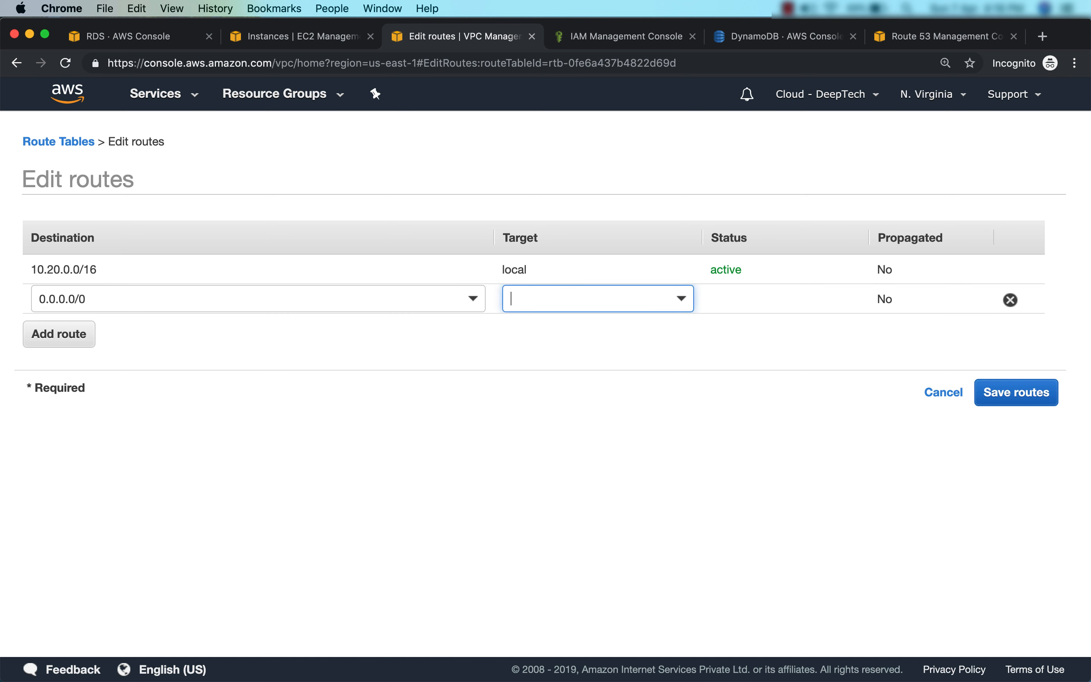
pyautogui.click(680, 301)
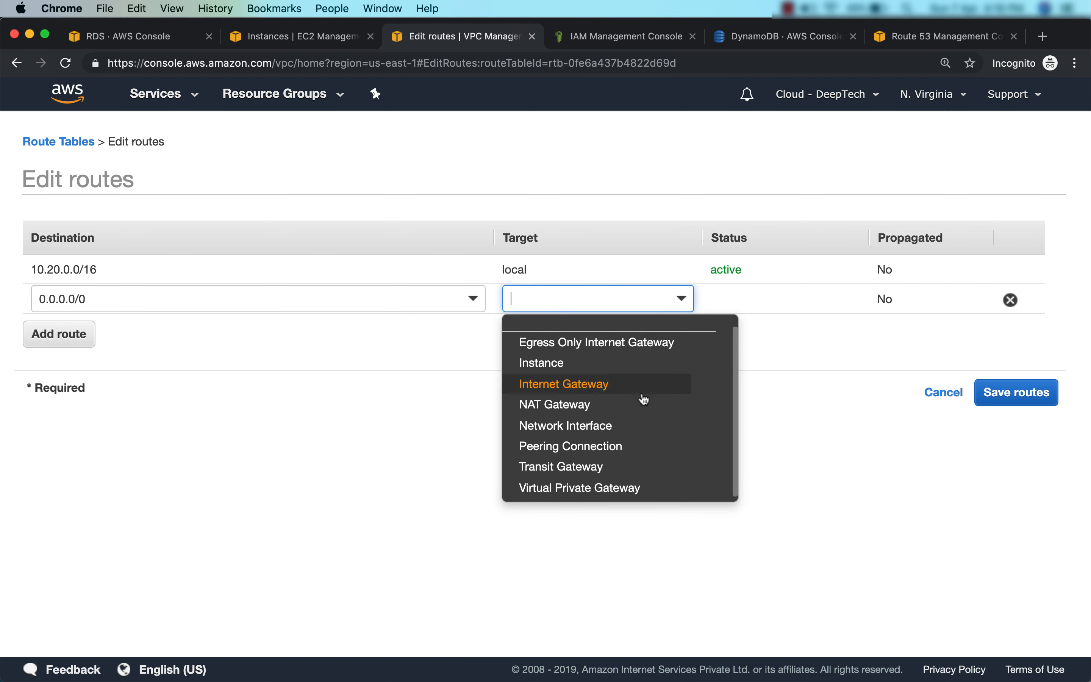
pyautogui.click(641, 405)
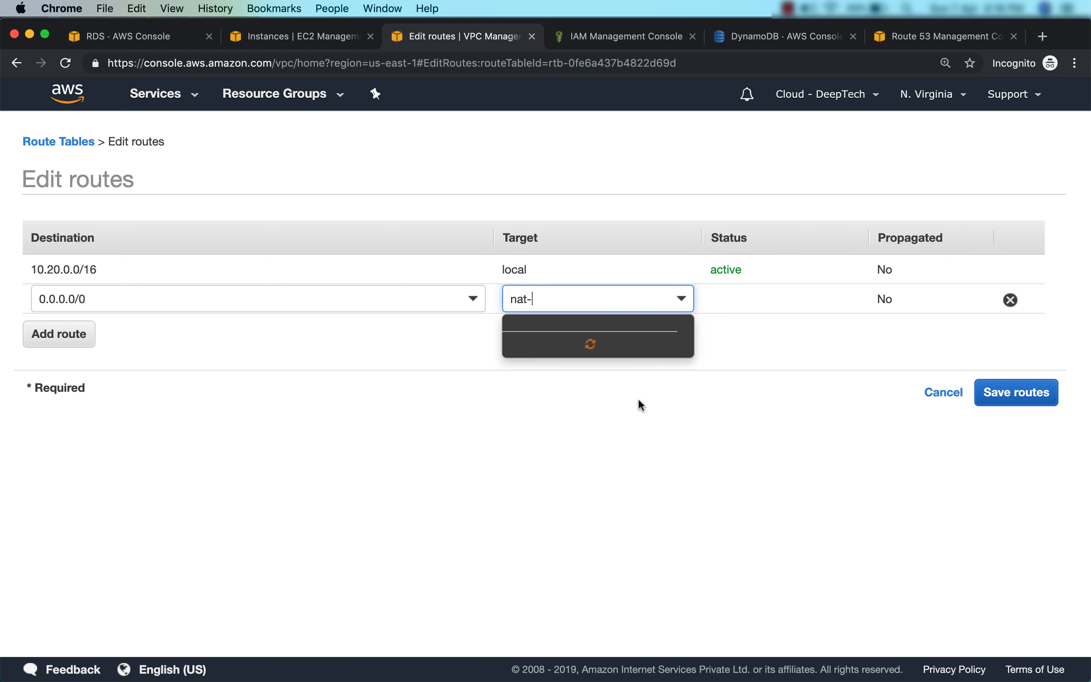
pyautogui.click(693, 343)
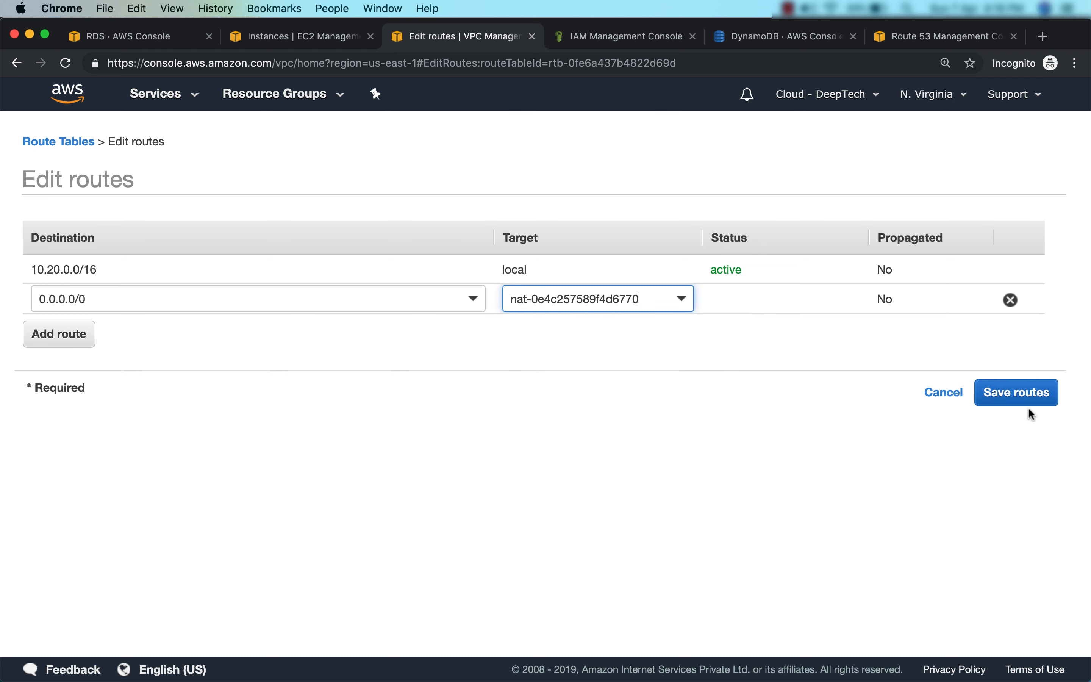
pyautogui.click(1041, 399)
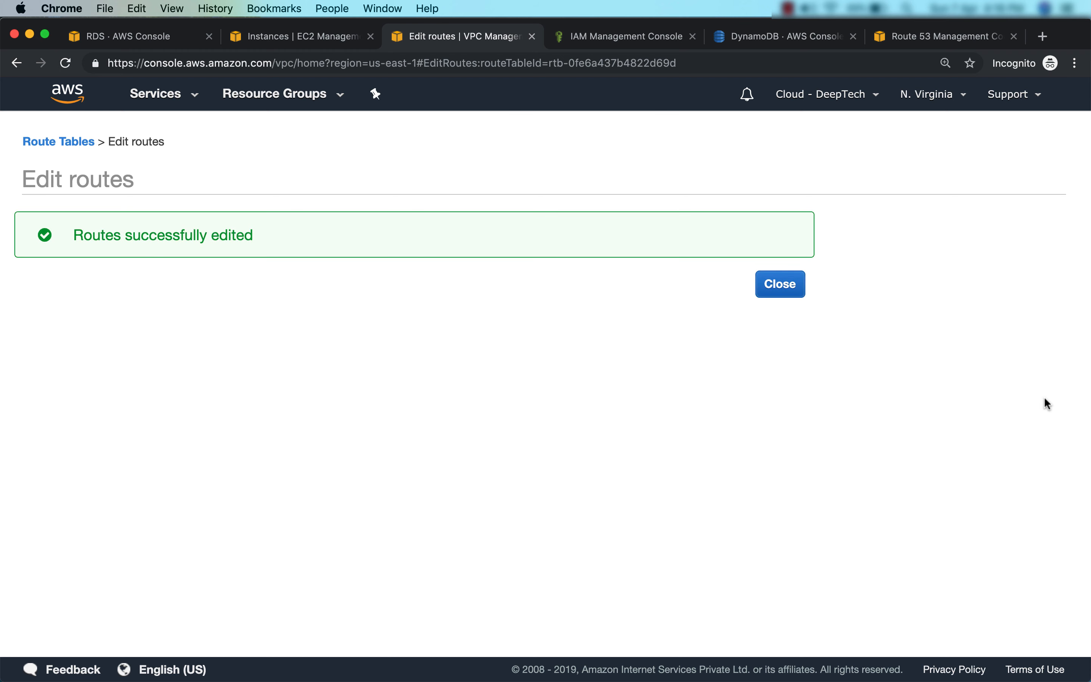
# Open the VPC's NAT gateways and examine the status and details of aws-foundation-nat-gtw
pyautogui.click(787, 292)
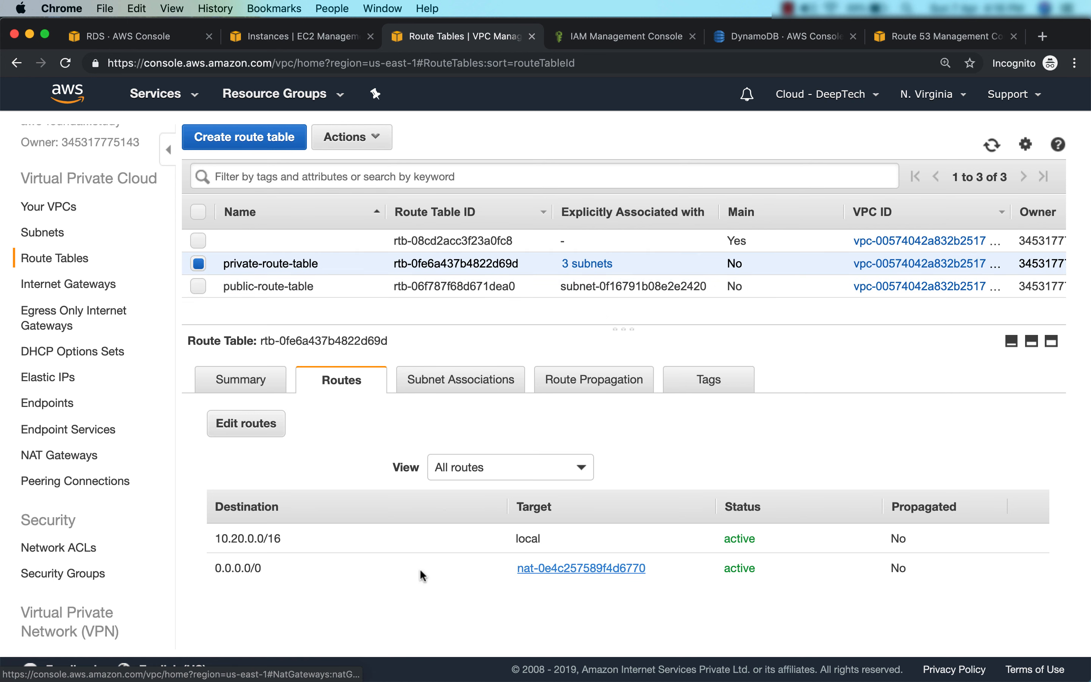
pyautogui.click(71, 454)
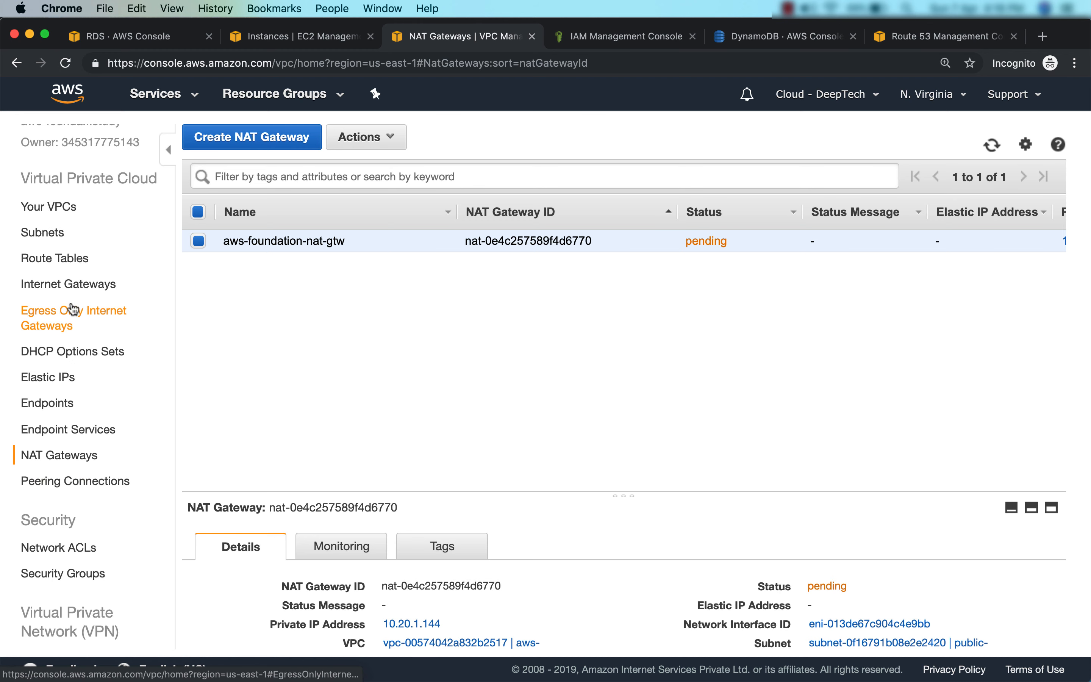
pyautogui.click(74, 264)
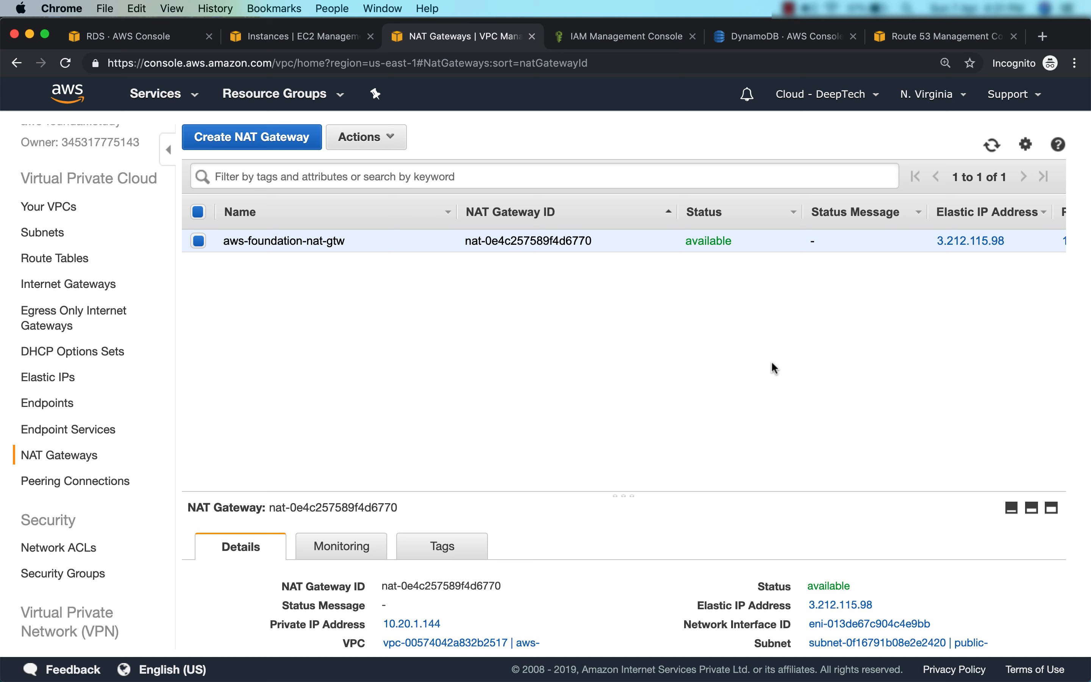
pyautogui.moveTo(634, 495); pyautogui.dragTo(640, 290)
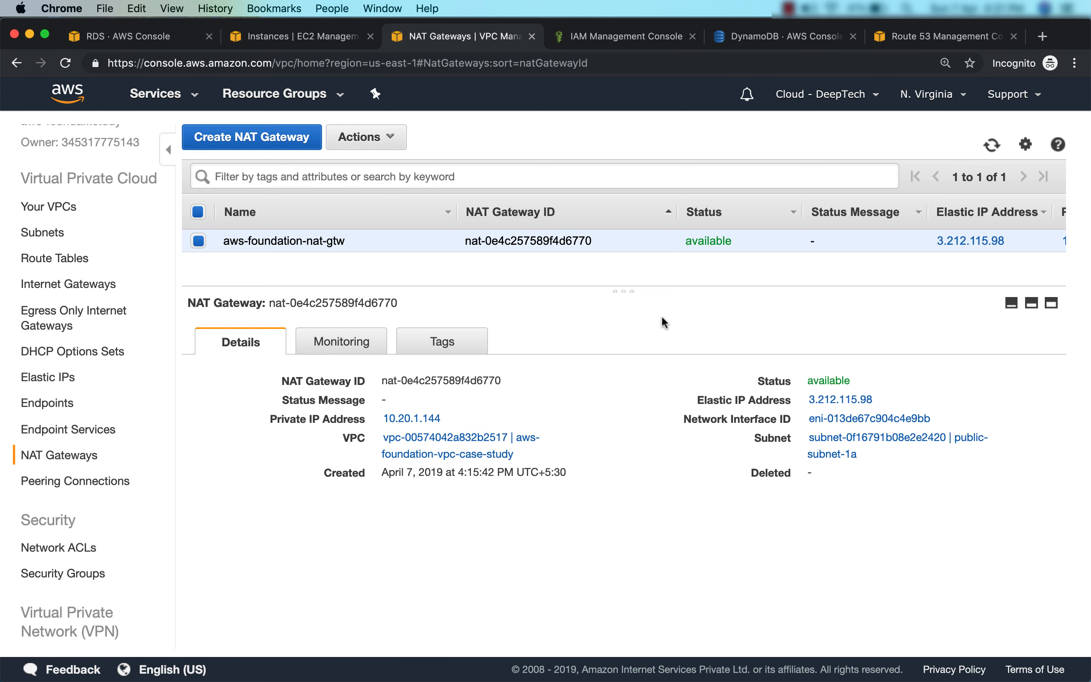
# Switch to Terminal, go up from the templates directory to the home directory, and list its files
pyautogui.press('super+Tab')
pyautogui.press('Return')
pyautogui.write('c')
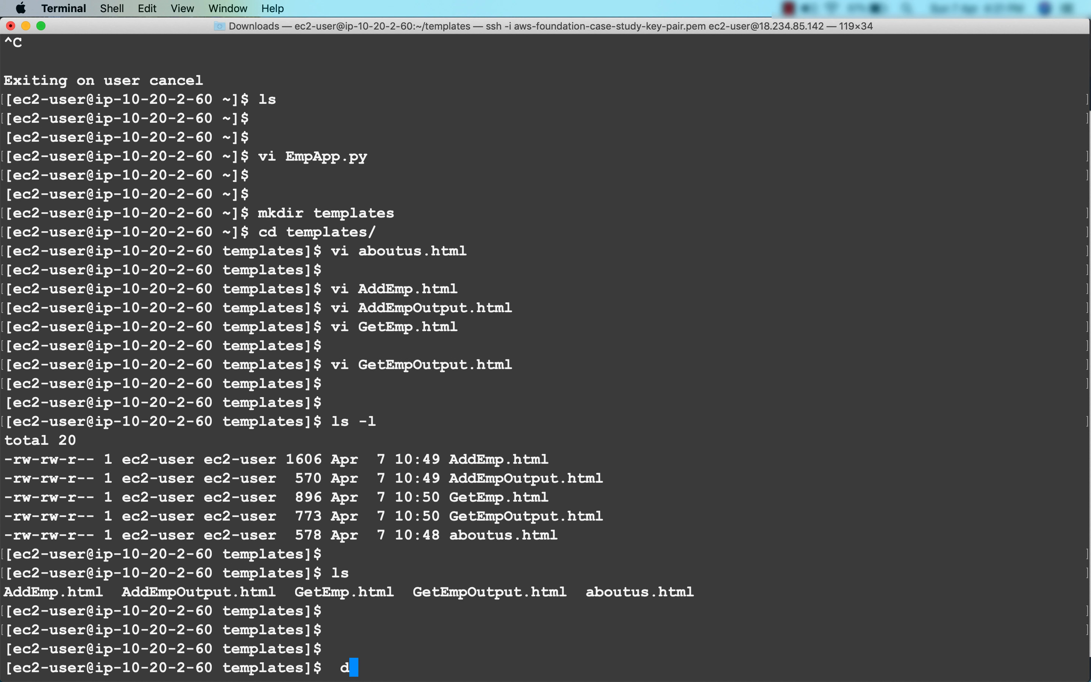
pyautogui.press('BackSpace')
pyautogui.write('cd ..')
pyautogui.press('Return')
pyautogui.write('ls')
pyautogui.press('Return')
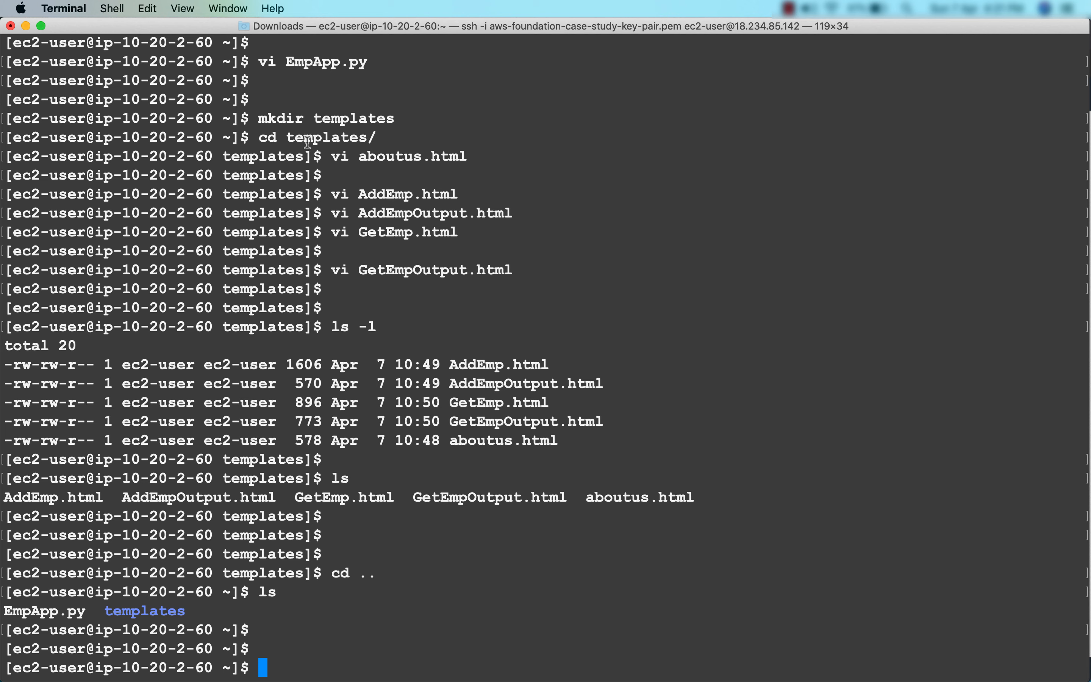
# Try to install flask with sudo pip on the application instance, and abort the installation
pyautogui.write('sudo pip install flask')
pyautogui.press('Return')
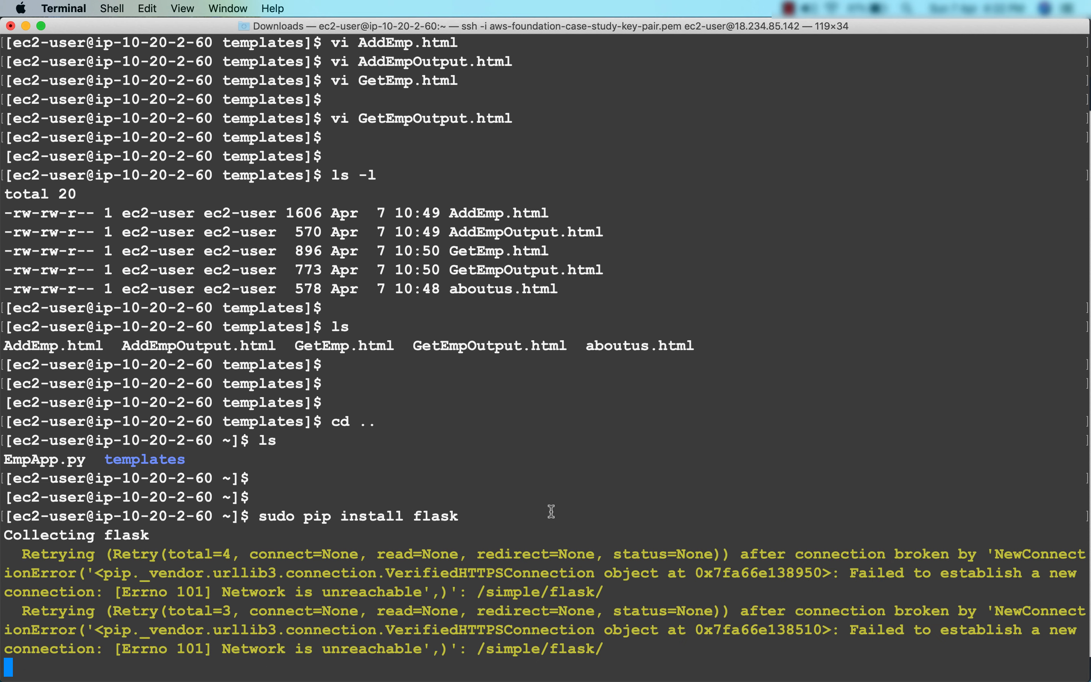
pyautogui.doubleClick(551, 511)
pyautogui.click(551, 511)
pyautogui.hotkey('ctrl', 'c')
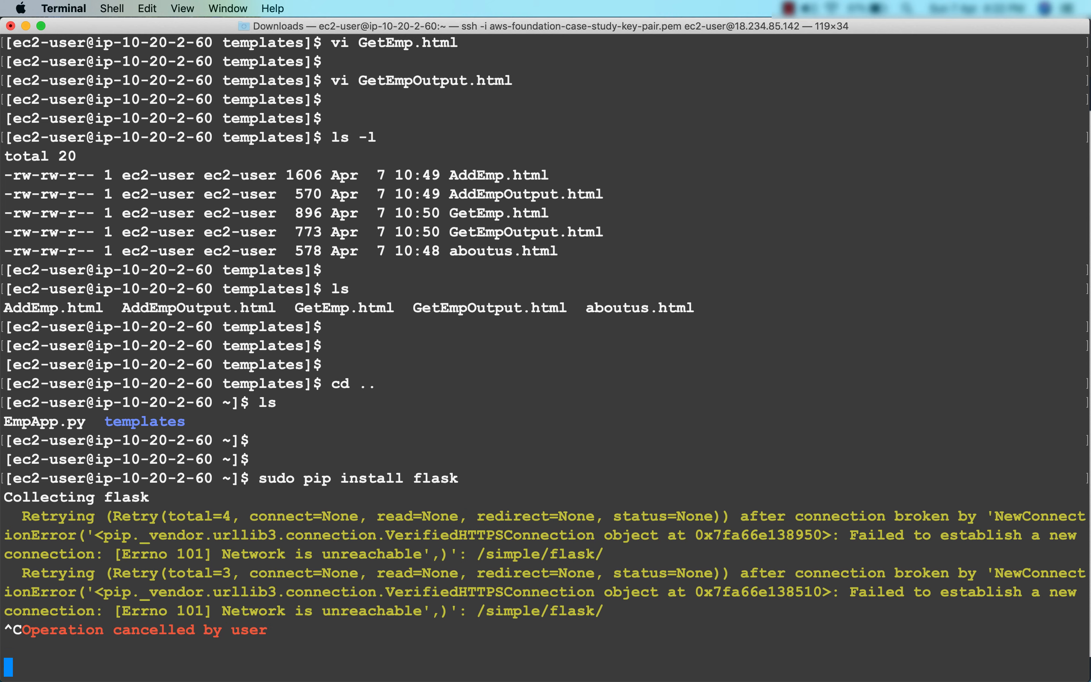
pyautogui.hotkey('ctrl', 'c')
# Switch to the VPC console in Chrome and save the inbound rules of the app-subnet-nacl network ACL
pyautogui.press('super+Tab')
pyautogui.press('super+Tab')
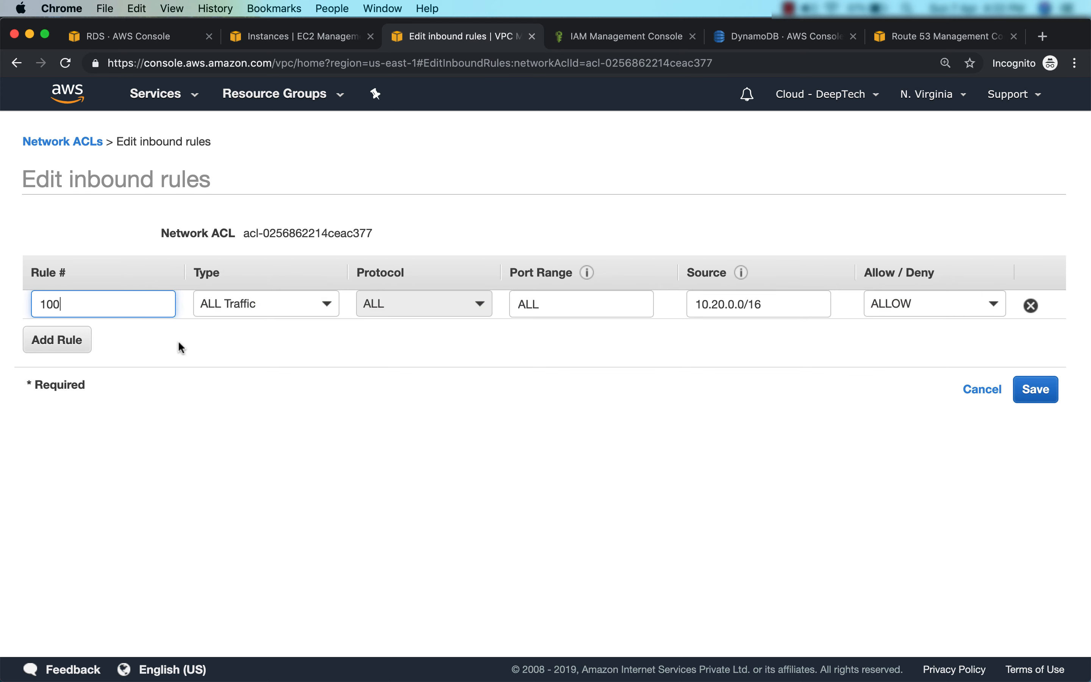
pyautogui.click(1032, 388)
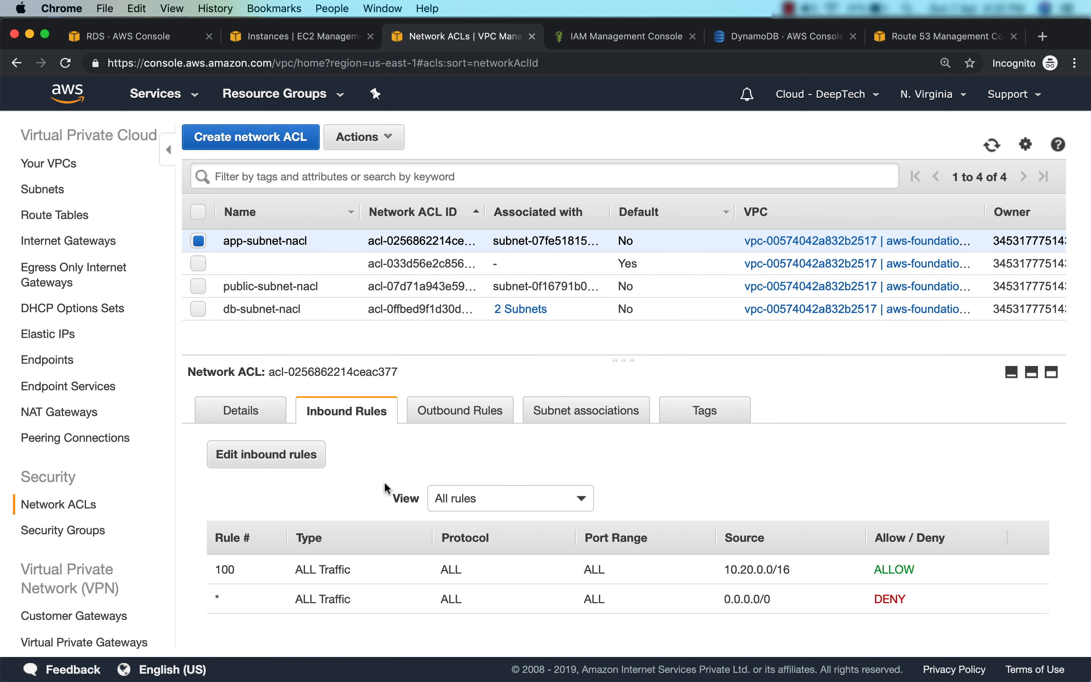
# Add an outbound rule to app-security-group allowing All traffic to 0.0.0.0/0, and save the rules
pyautogui.click(36, 531)
pyautogui.click(339, 308)
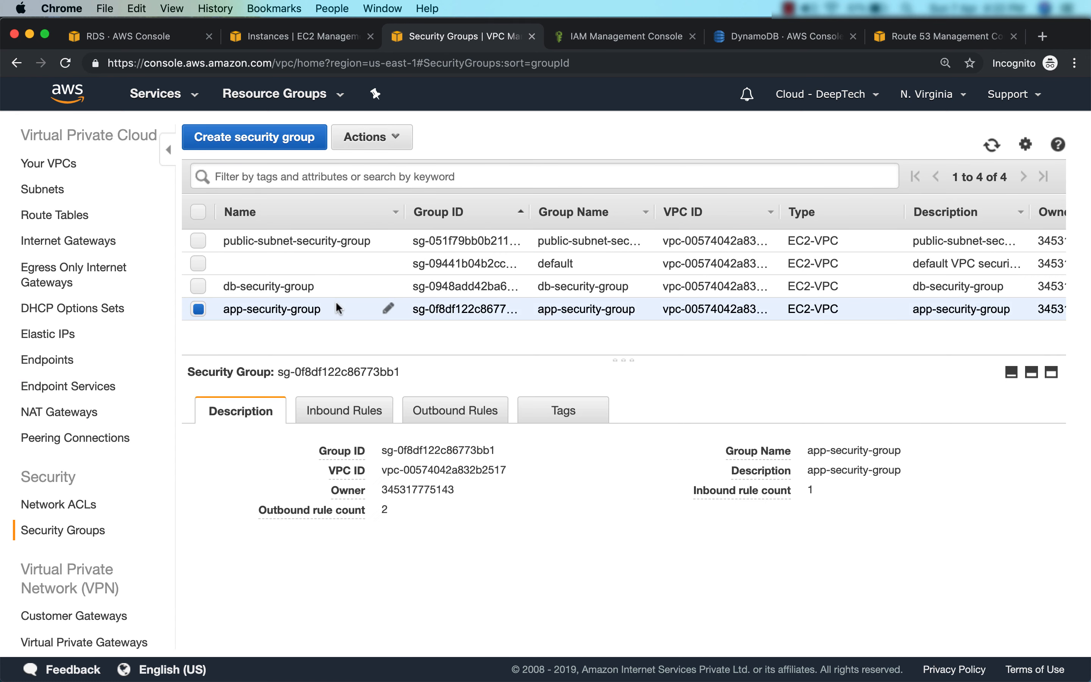
pyautogui.click(427, 415)
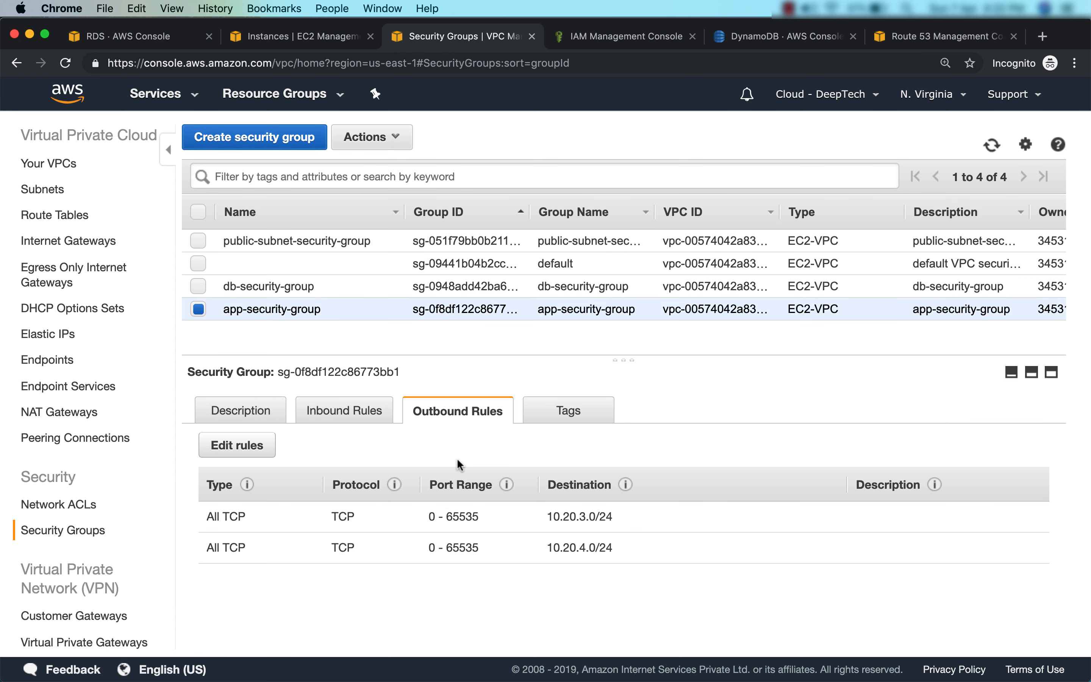
pyautogui.click(237, 445)
pyautogui.click(86, 359)
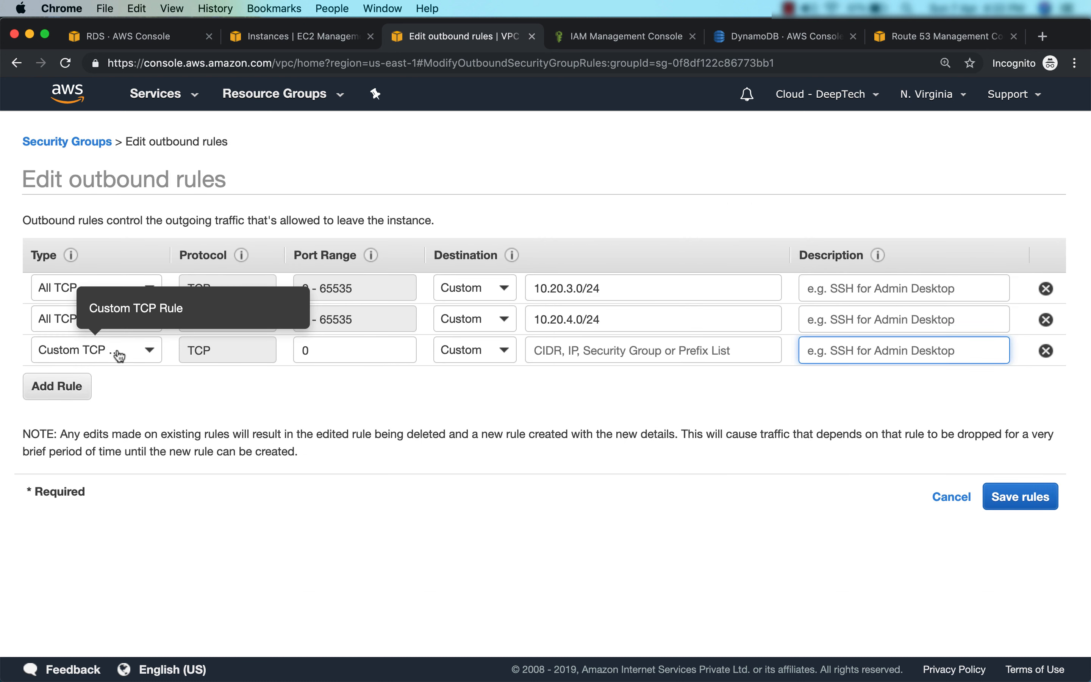
pyautogui.click(119, 354)
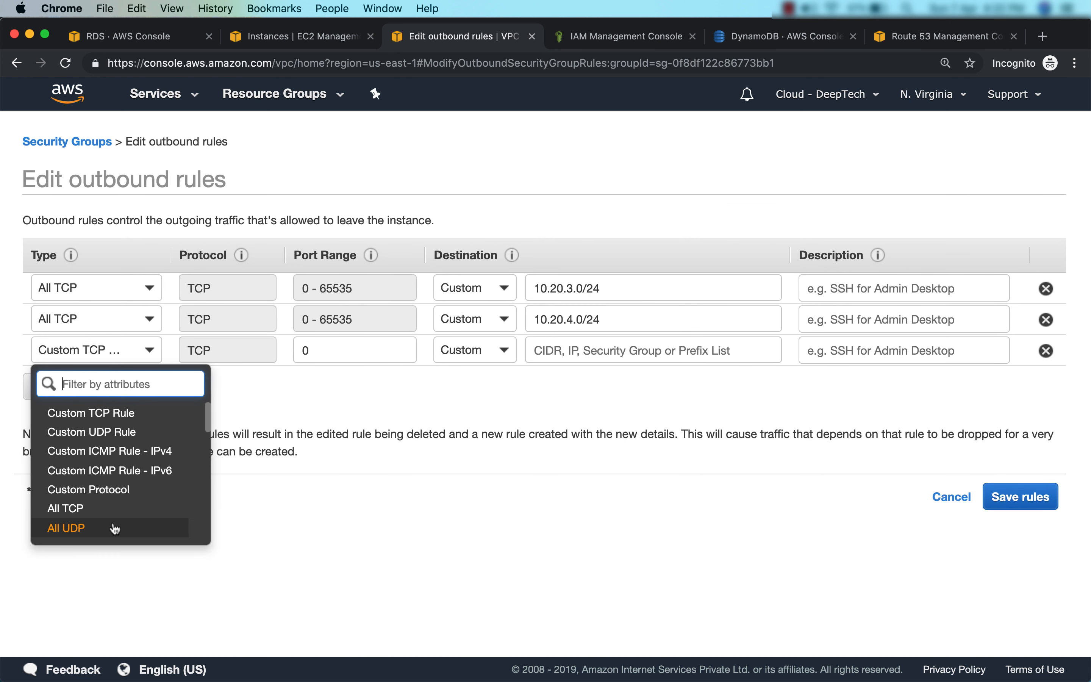
pyautogui.scroll(-3, 115, 529)
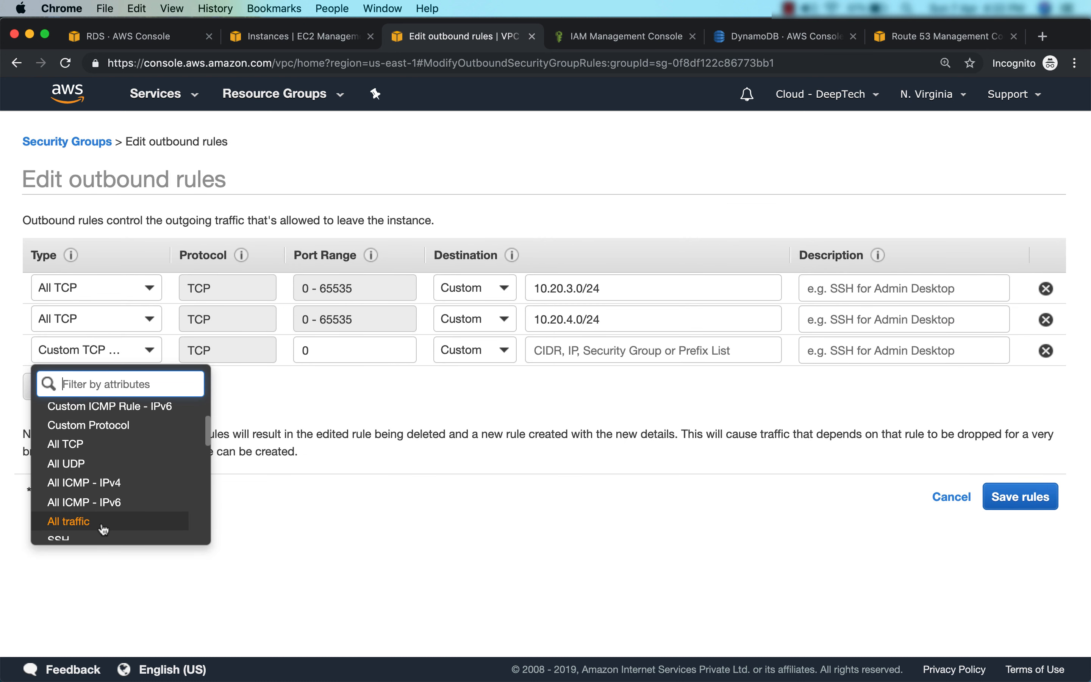
pyautogui.click(103, 523)
pyautogui.click(597, 350)
pyautogui.write('0.0.0.0/0')
pyautogui.click(1020, 496)
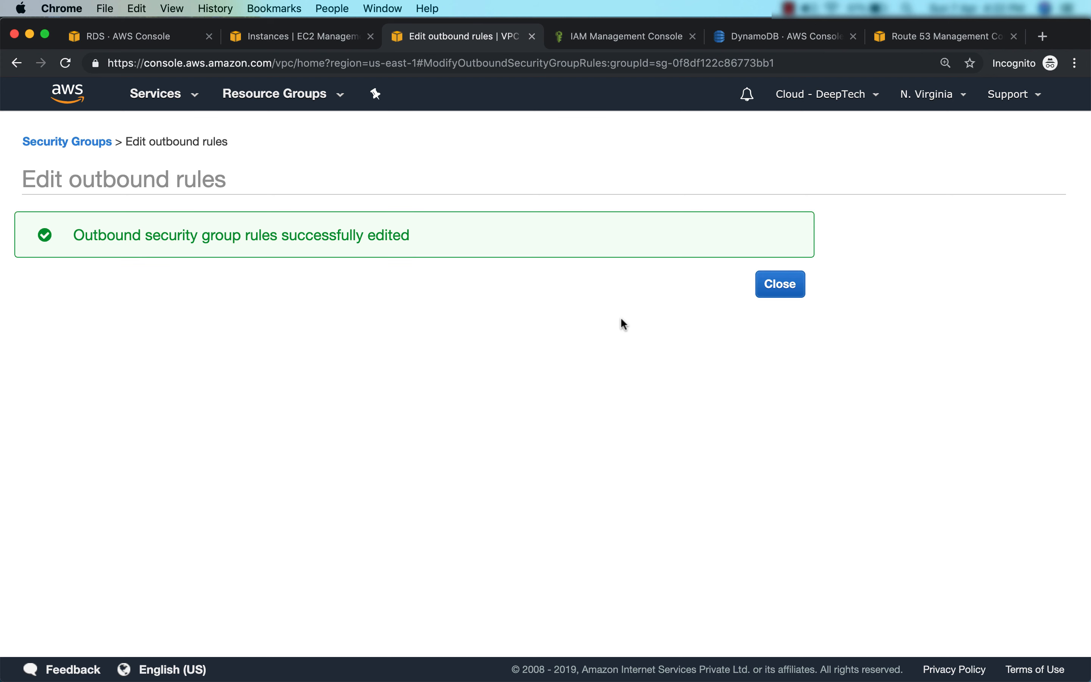
pyautogui.click(784, 287)
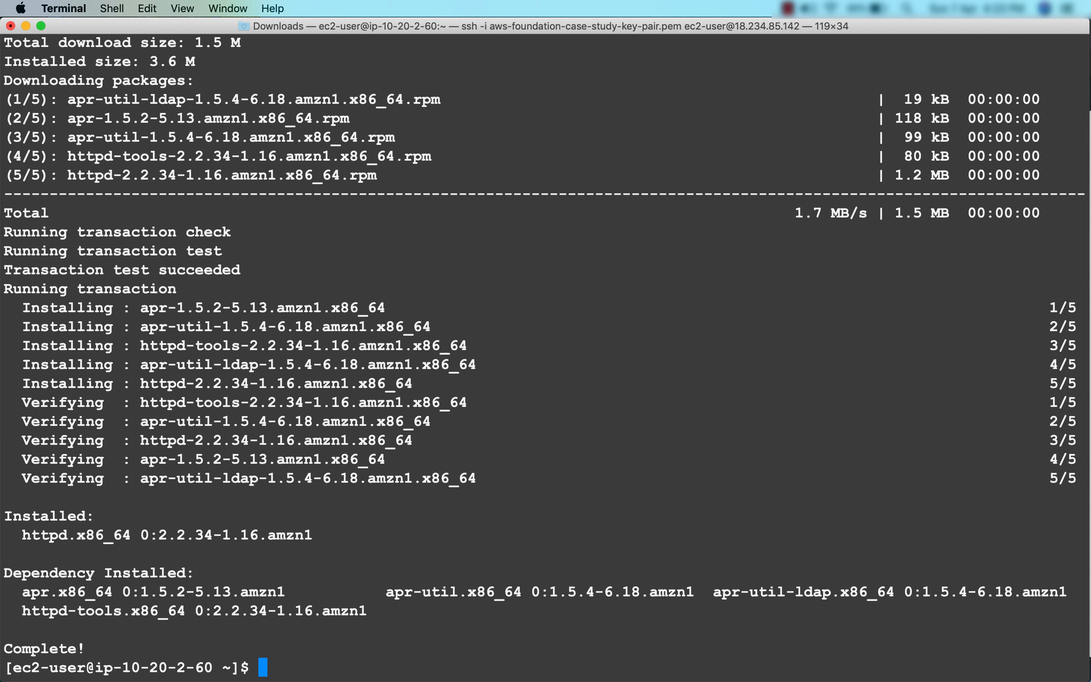
# Clear the terminal and install flask with sudo pip on the application instance
pyautogui.hotkey('ctrl', 'l')
pyautogui.press('Return')
pyautogui.press('Return')
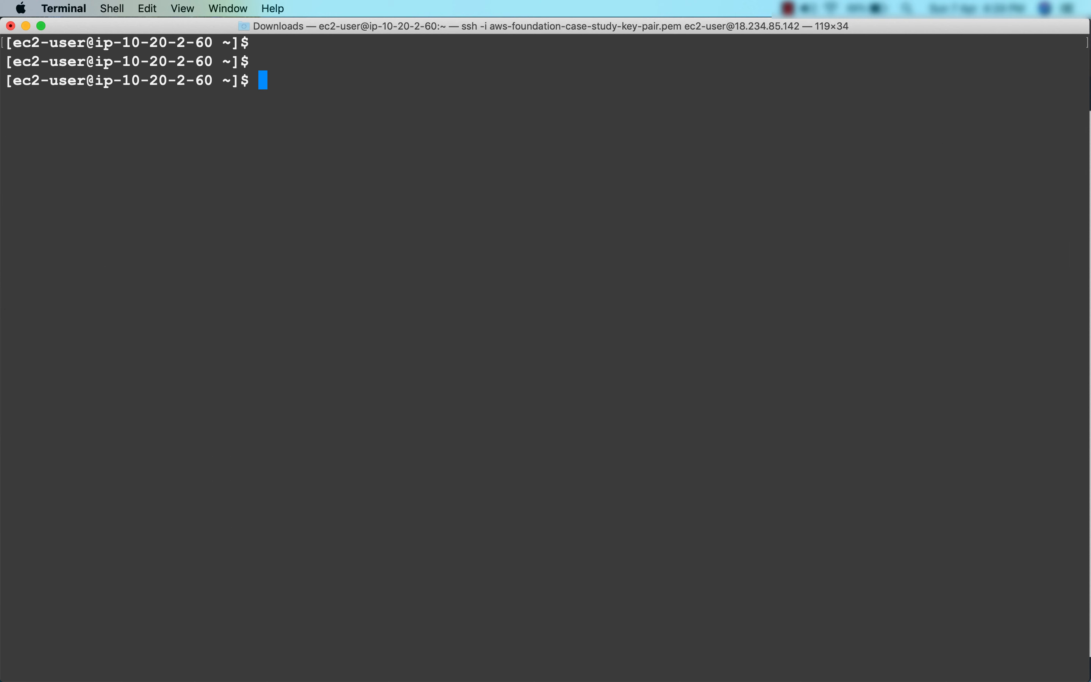
pyautogui.write('sudo pip install flask')
pyautogui.press('Return')
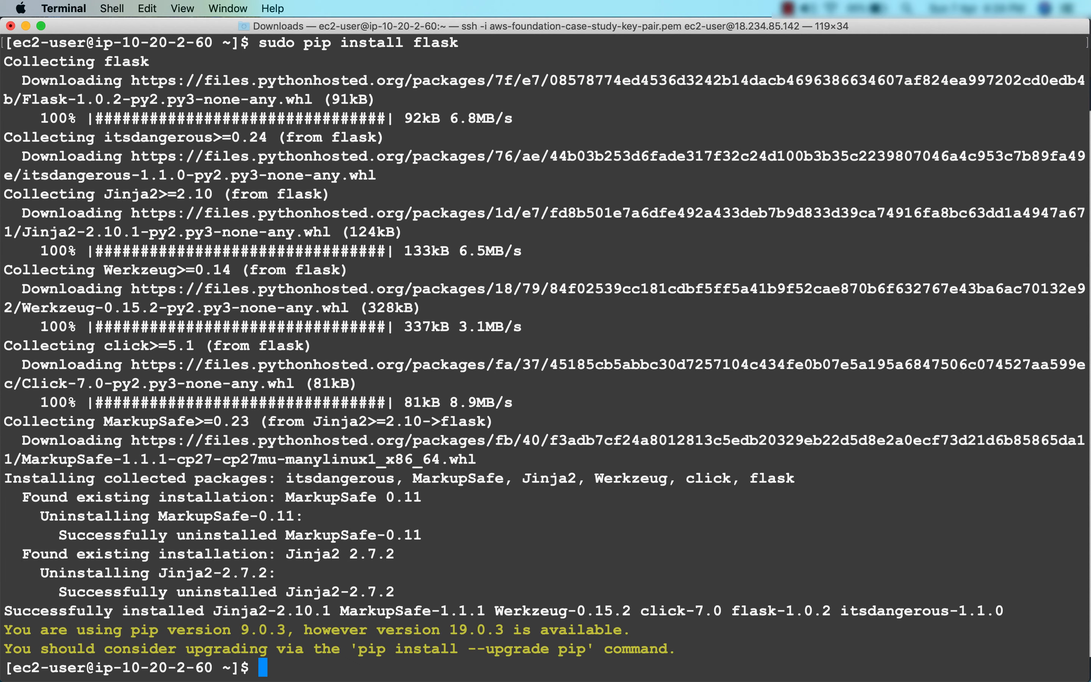
# Clear the terminal and install pymysql with sudo pip
pyautogui.hotkey('ctrl', 'l')
pyautogui.press('Return')
pyautogui.press('Up')
pyautogui.press('BackSpace')
pyautogui.press('BackSpace')
pyautogui.press('BackSpace')
pyautogui.press('BackSpace')
pyautogui.press('BackSpace')
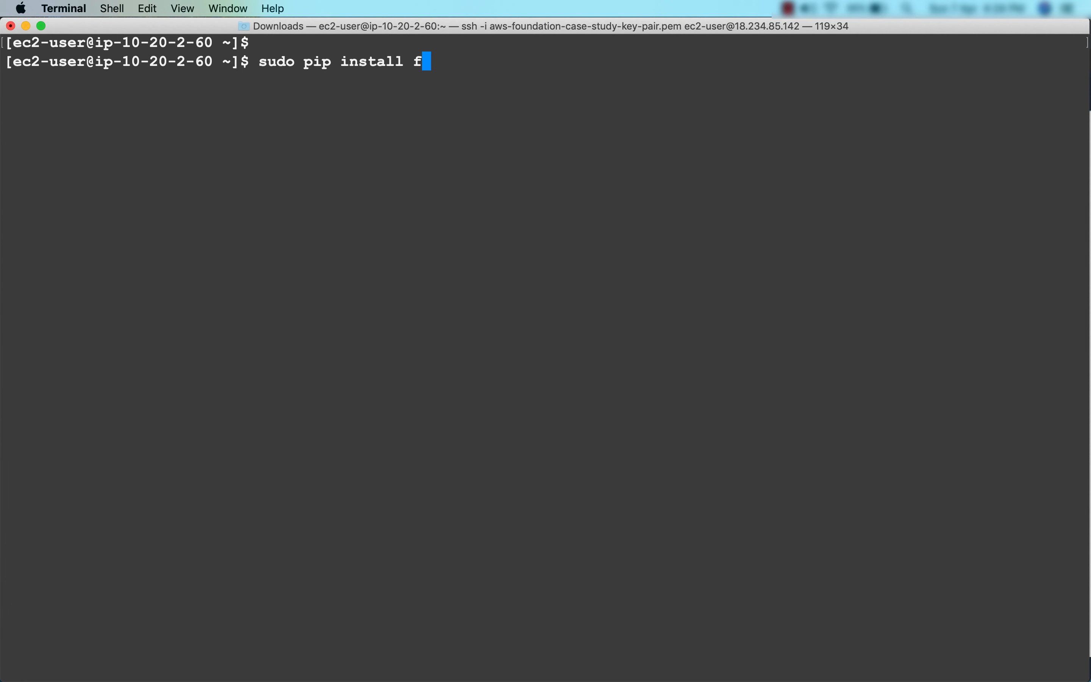
pyautogui.write('pymysql')
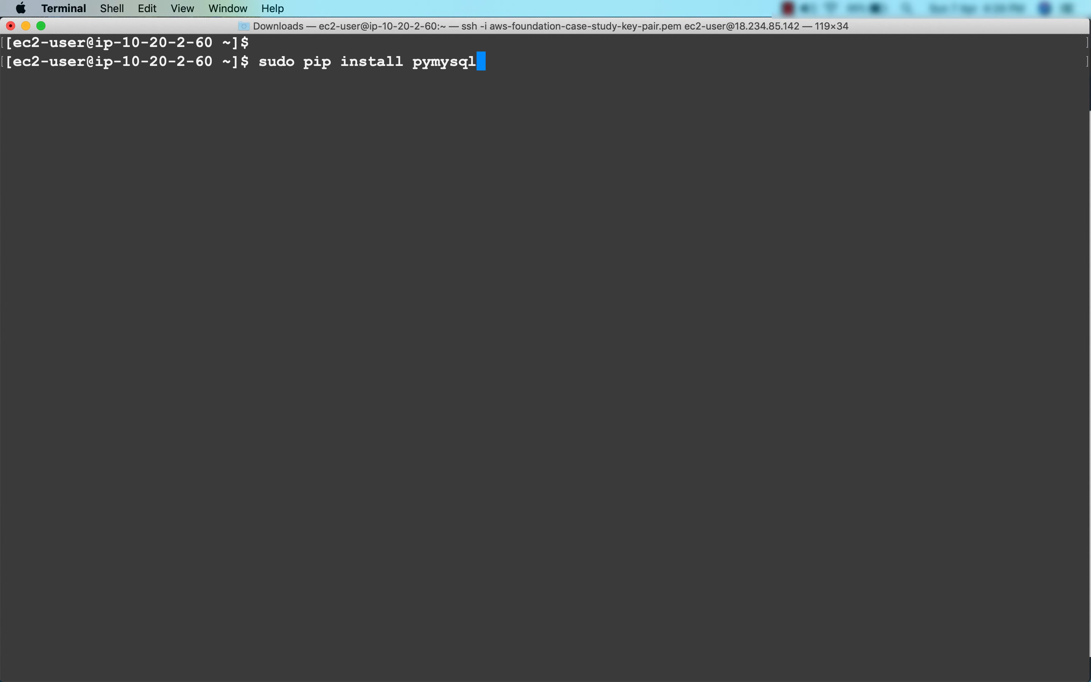
pyautogui.press('Return')
pyautogui.press('Return')
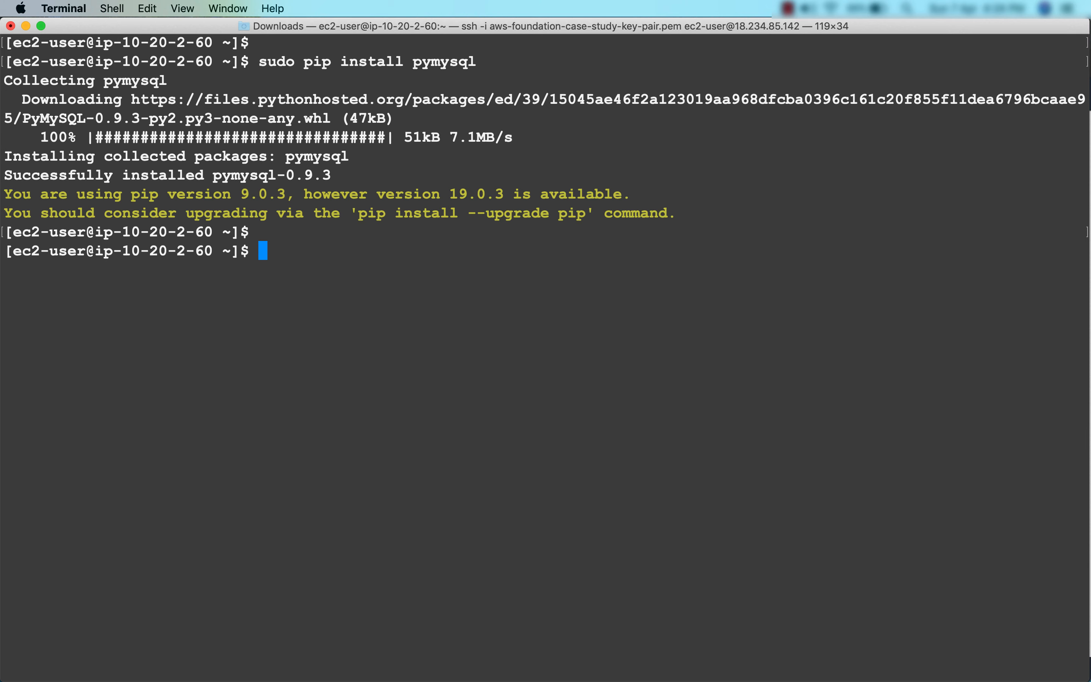
# Install boto3 with sudo pip and clear the terminal
pyautogui.write('sudo pip install boto3')
pyautogui.press('Return')
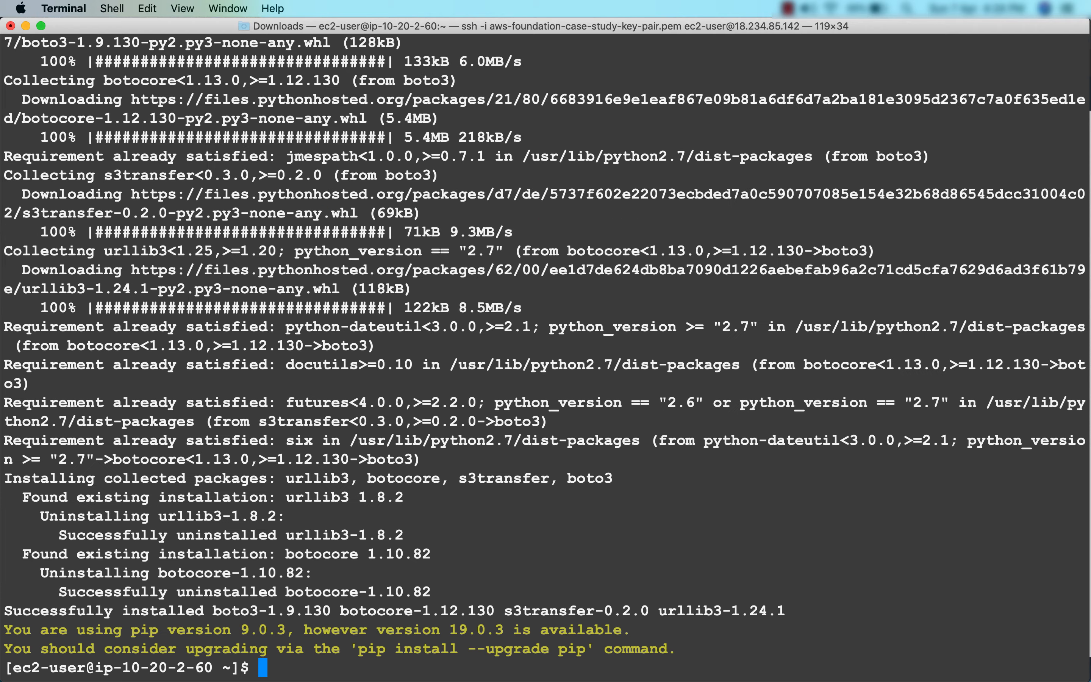
pyautogui.hotkey('ctrl', 'l')
pyautogui.press('Return')
pyautogui.press('Return')
# Start the Python interpreter and import boto3, pymysql and flask to check that the packages load
pyautogui.write('pyth')
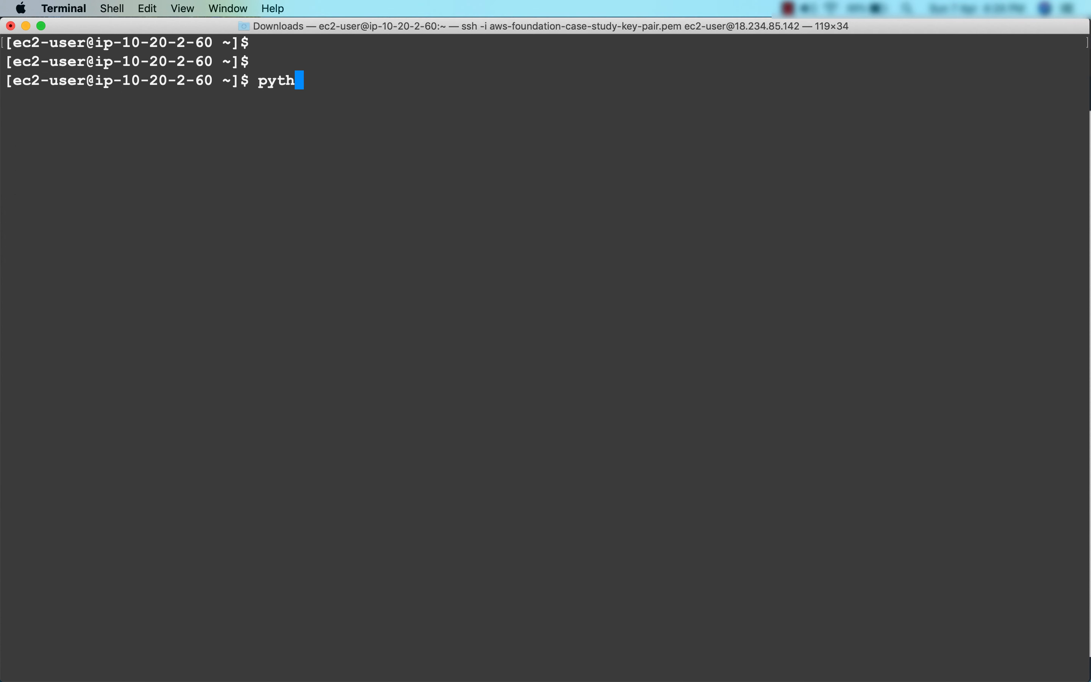
pyautogui.write('on')
pyautogui.press('Return')
pyautogui.write('import boto')
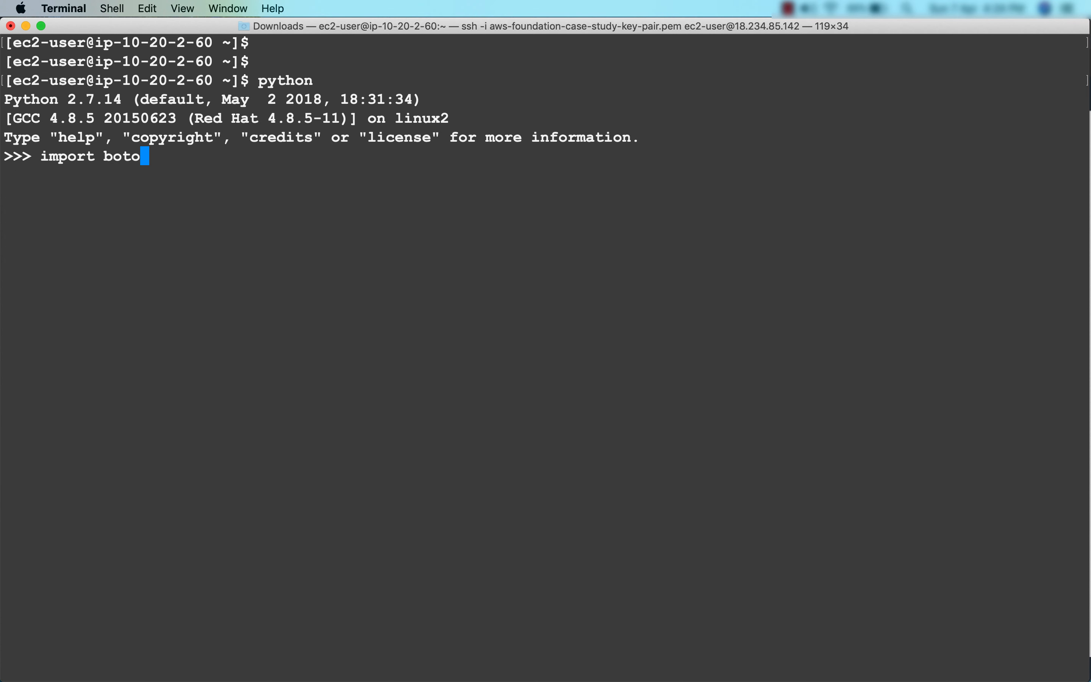
pyautogui.write('3')
pyautogui.press('Return')
pyautogui.write('im')
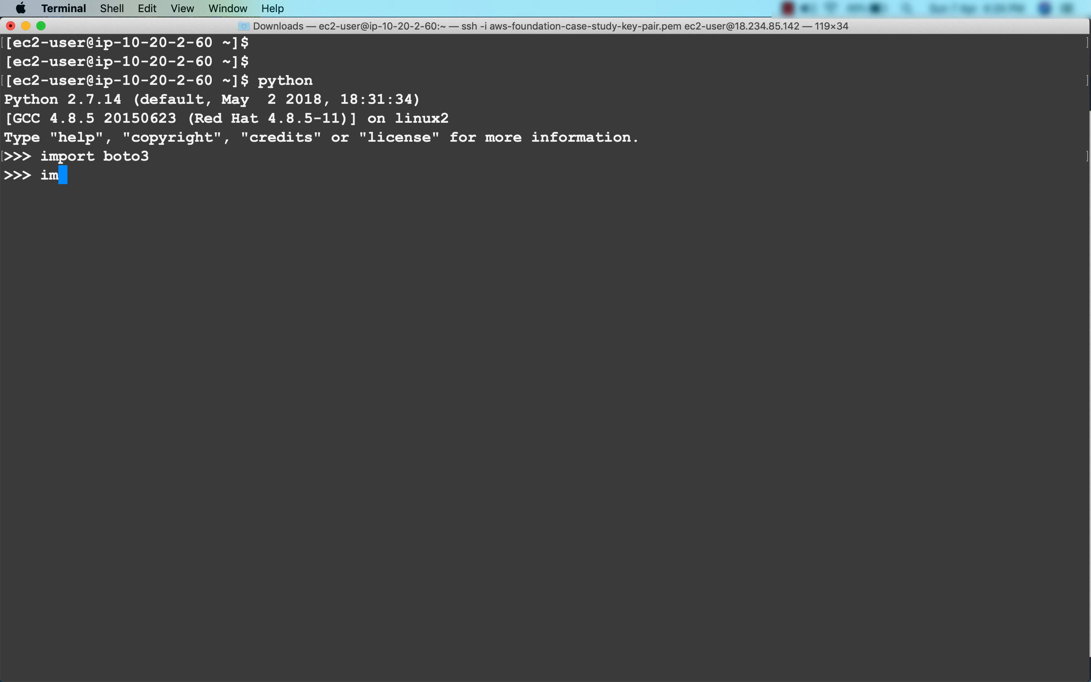
pyautogui.write('port pymysql')
pyautogui.press('Return')
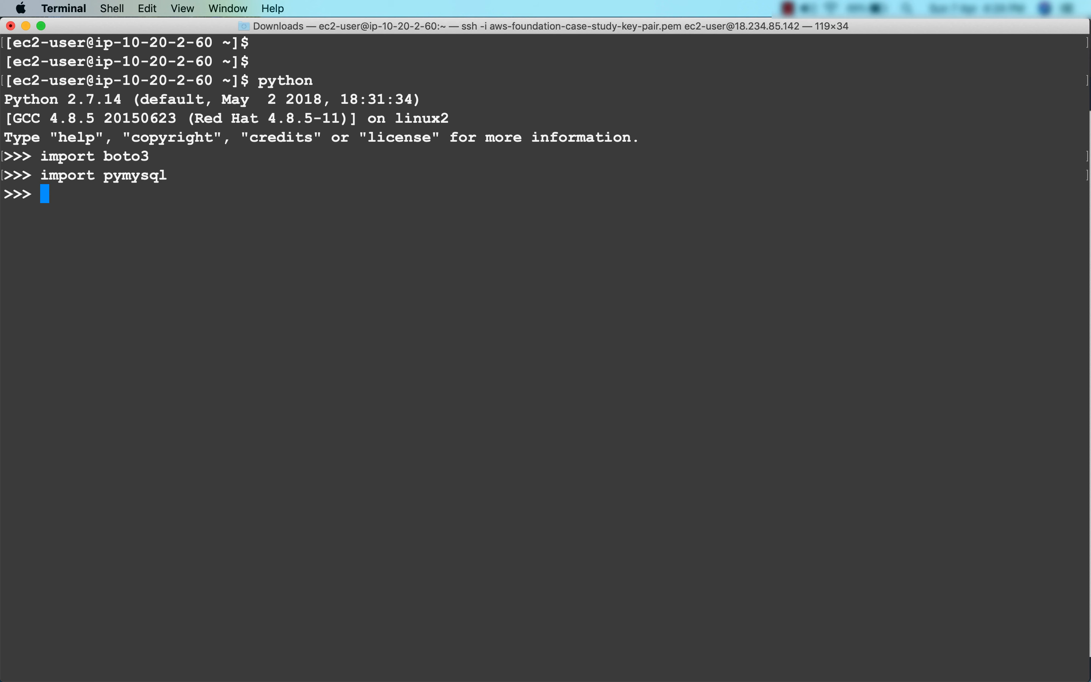
pyautogui.press('Return')
pyautogui.write('import ')
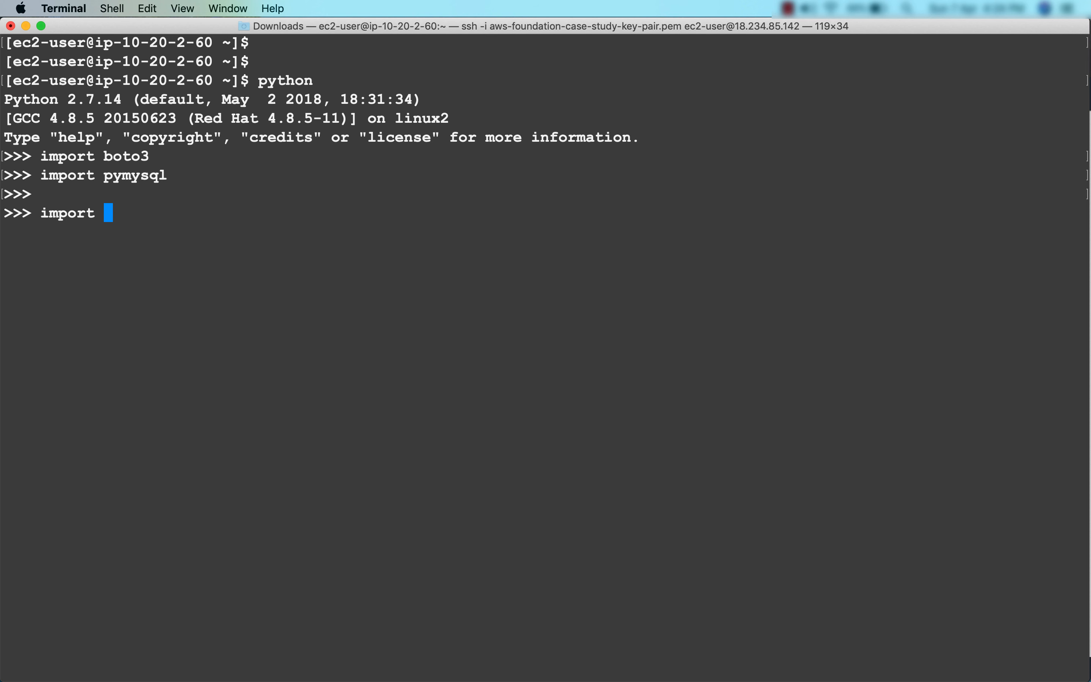
pyautogui.write('flask')
pyautogui.press('Return')
pyautogui.press('Return')
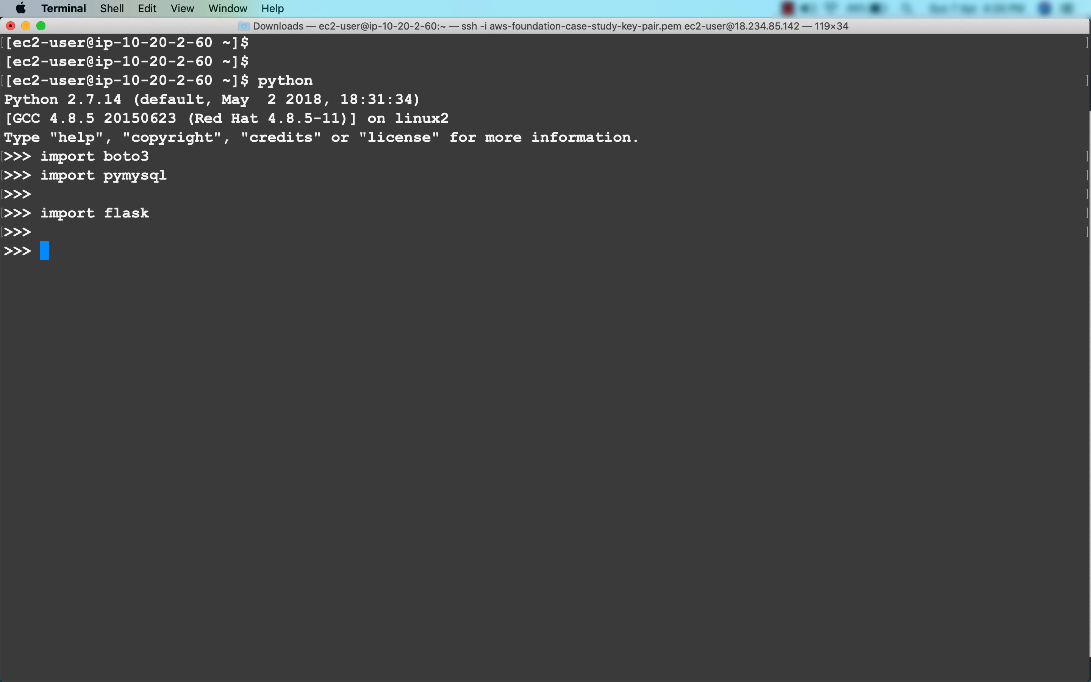
# Try to import a module named falsk, and exit the Python interpreter
pyautogui.write('import f')
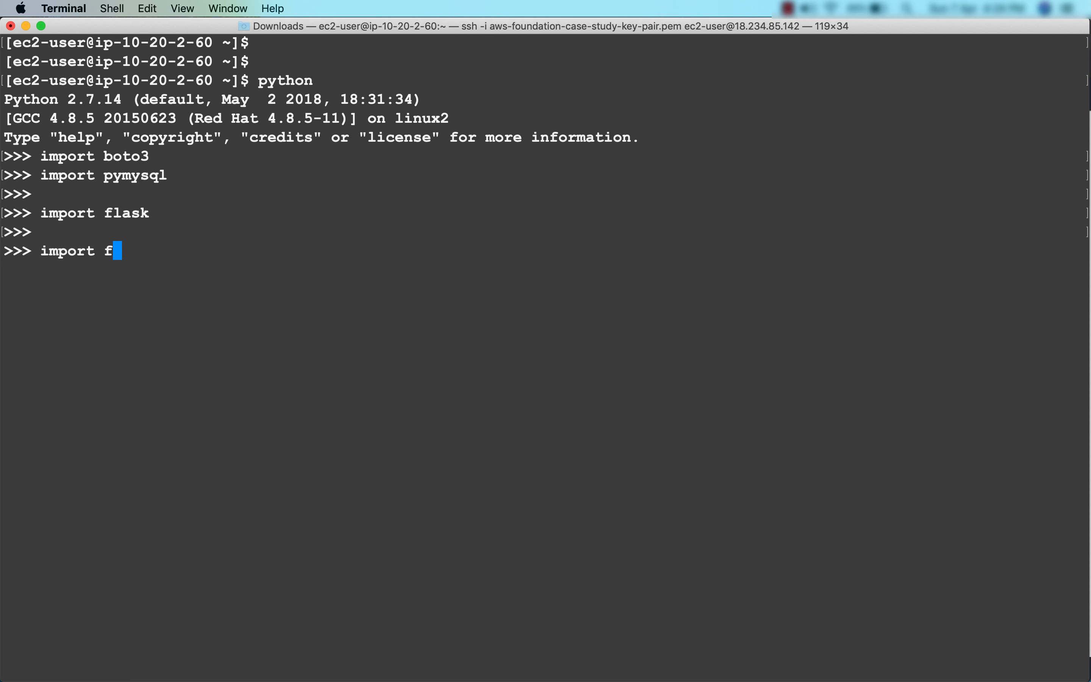
pyautogui.write('alsk')
pyautogui.press('Return')
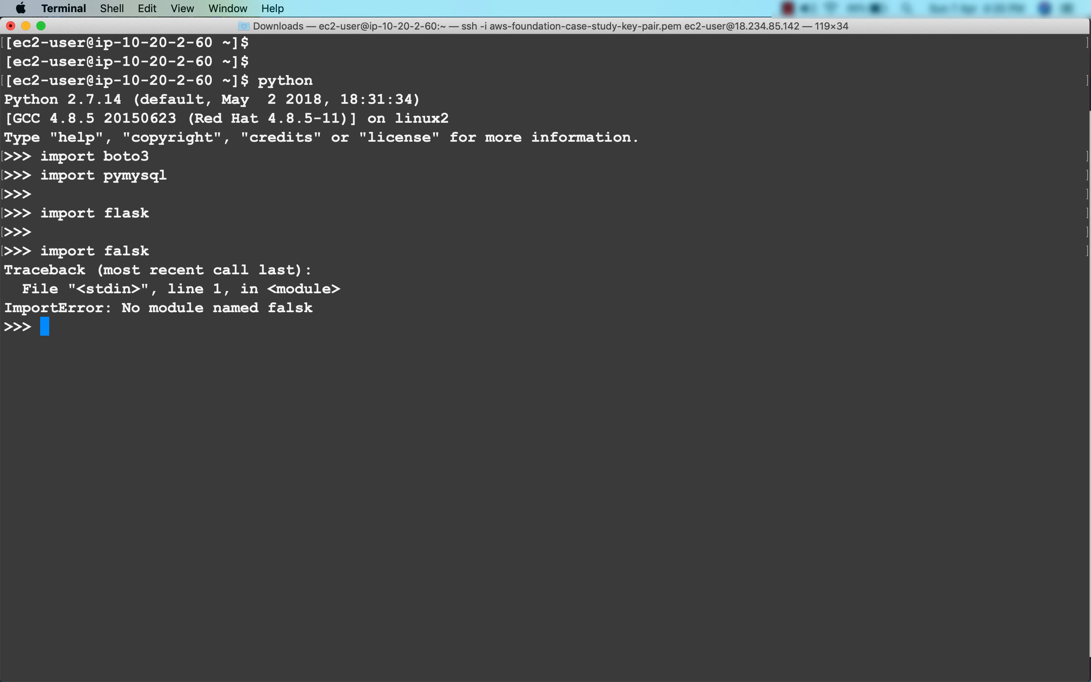
pyautogui.hotkey('ctrl', 'd')
pyautogui.press('Return')
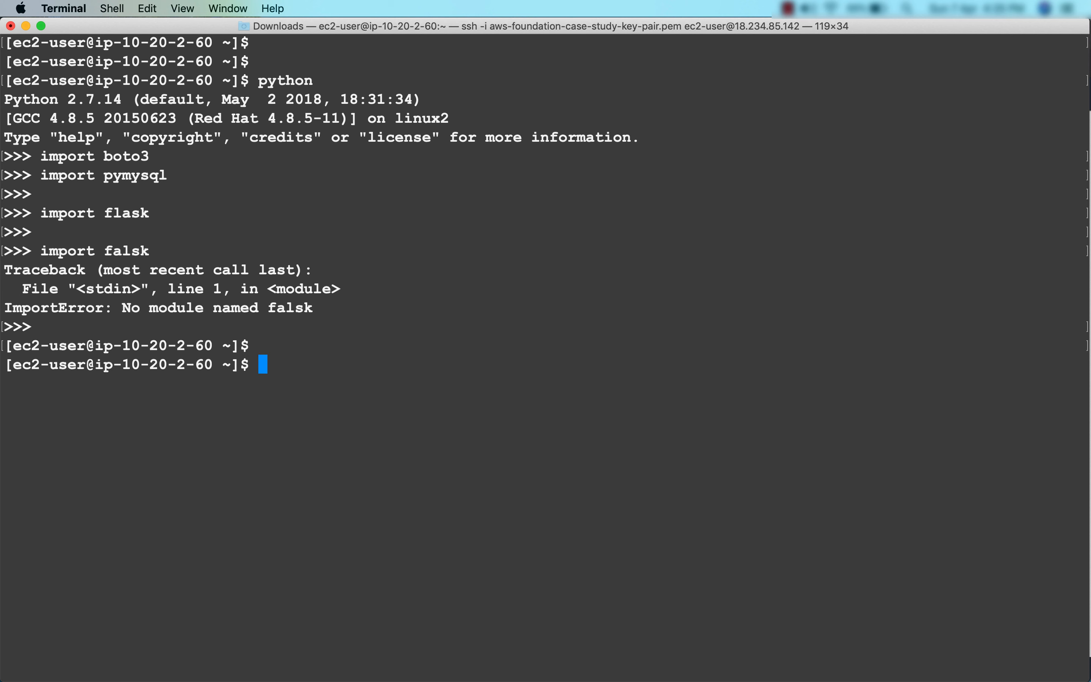